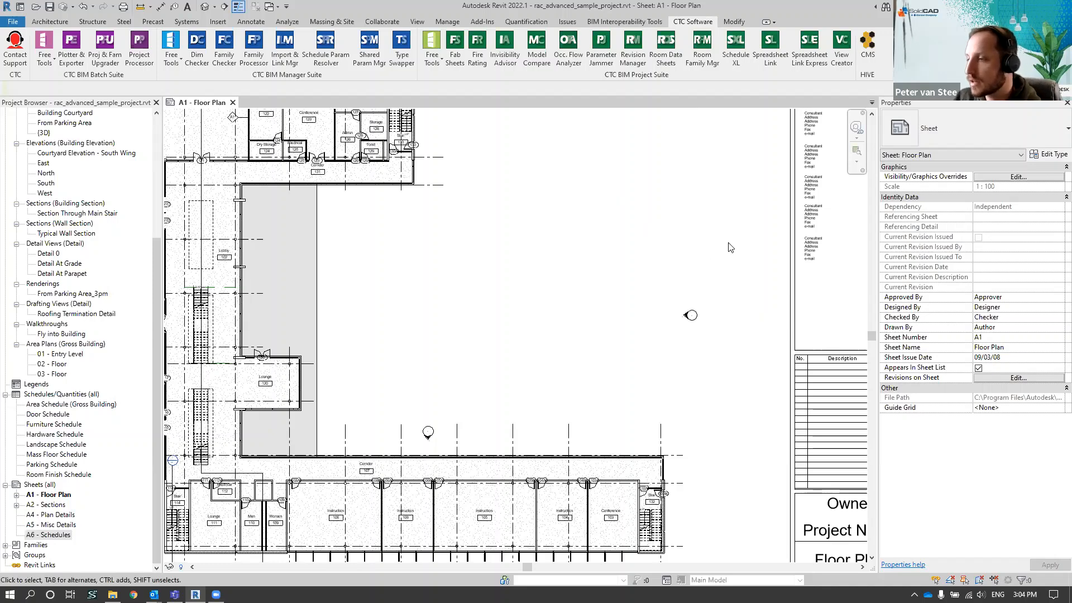
scroll(734, 241, "down", 5)
scroll(758, 284, "down", 1)
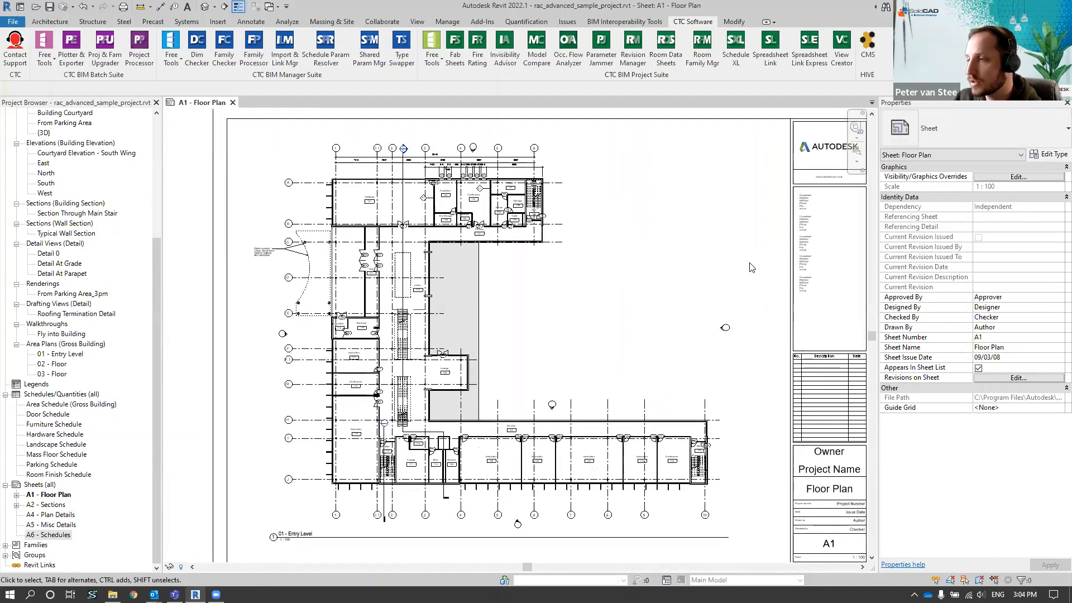
scroll(761, 285, "down", 2)
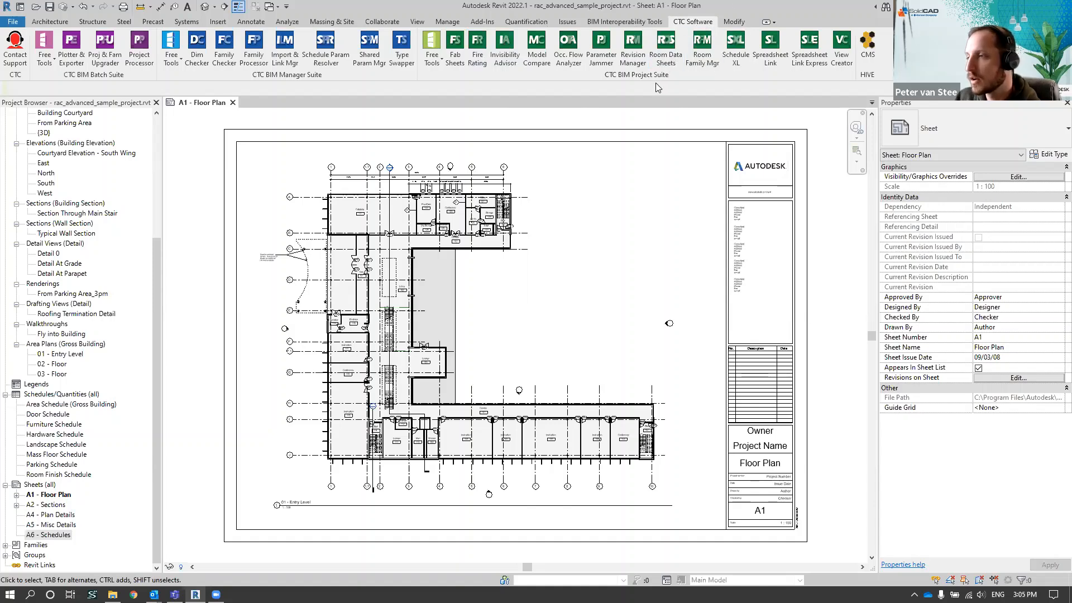
left_click_drag(649, 77, 549, 174)
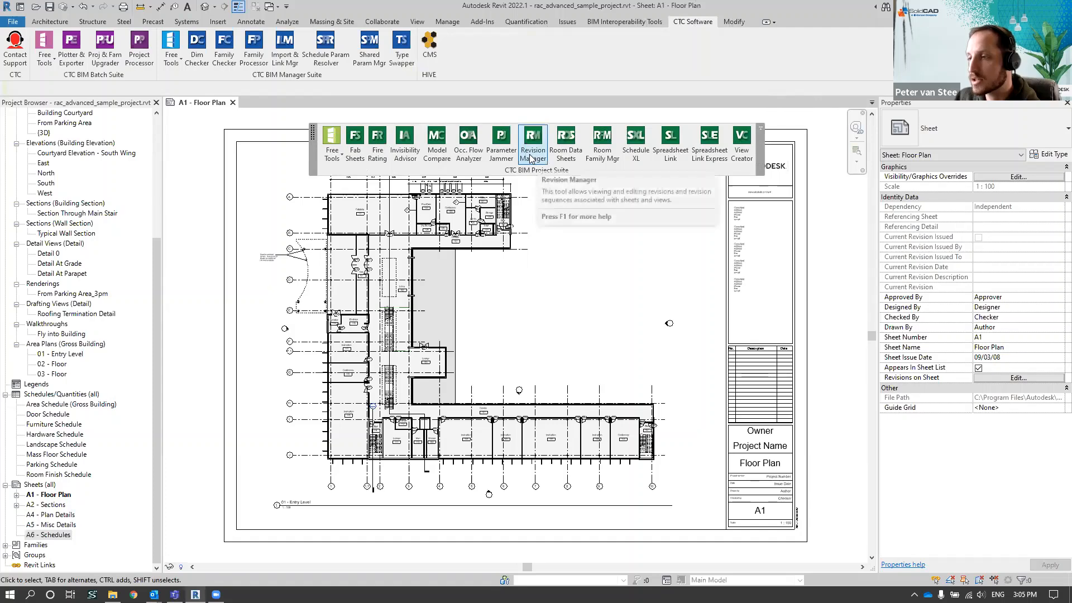
left_click(534, 156)
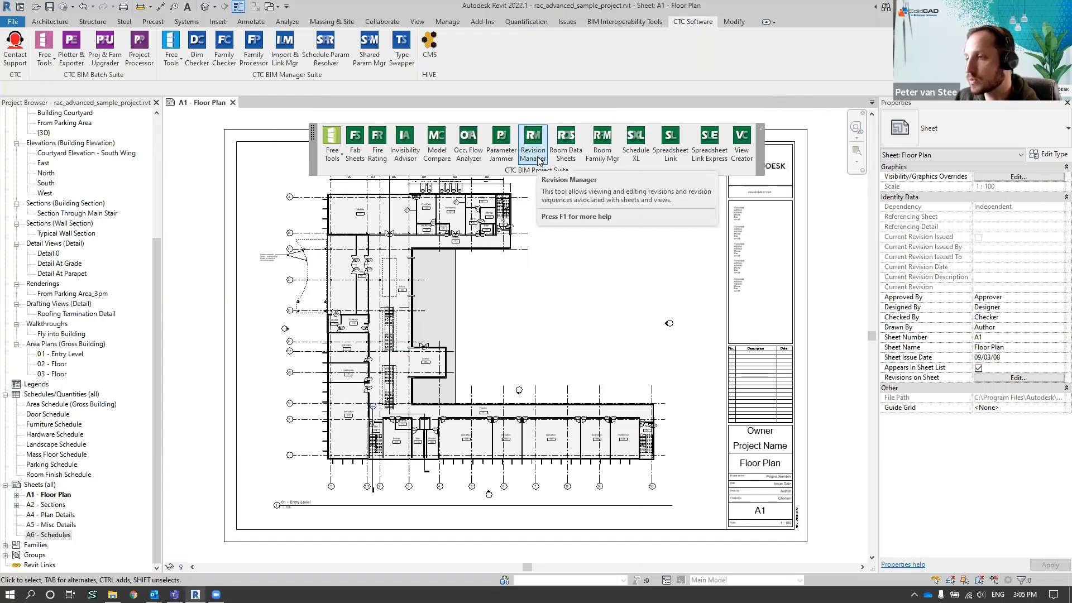
left_click(761, 129)
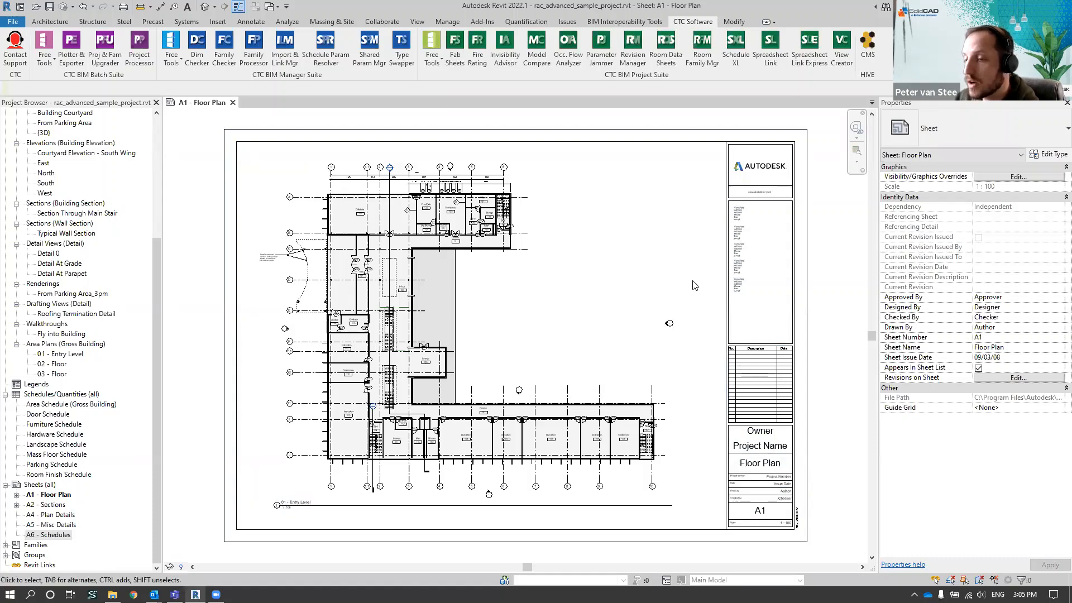
Show revisions Seq. 1, Seq. 2 and Seq. 3 in the revision schedule of sheet A1 - Floor Plan
left_click(49, 495)
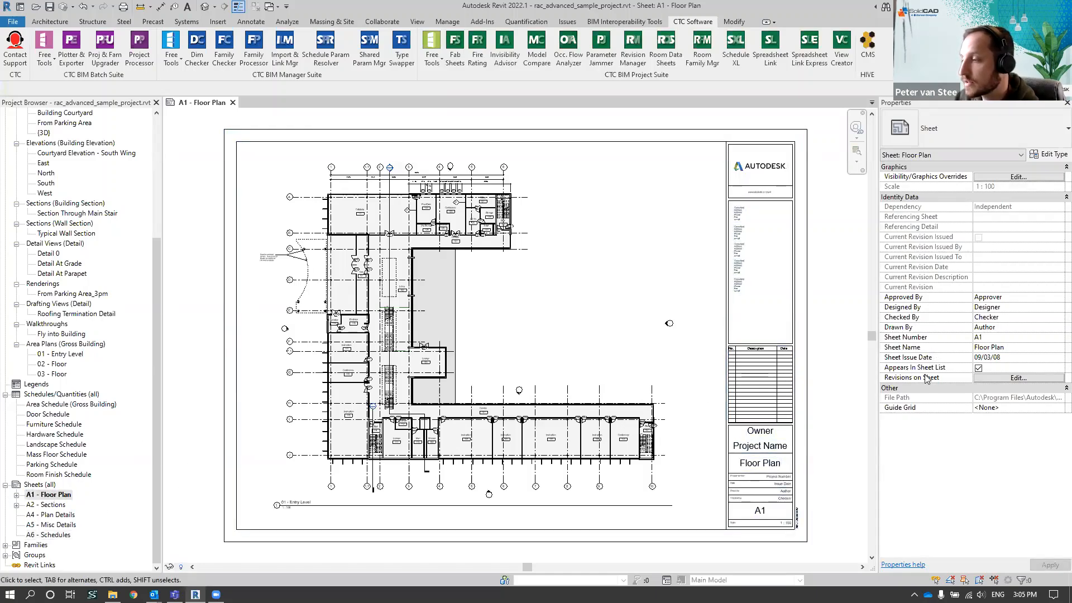
left_click(994, 379)
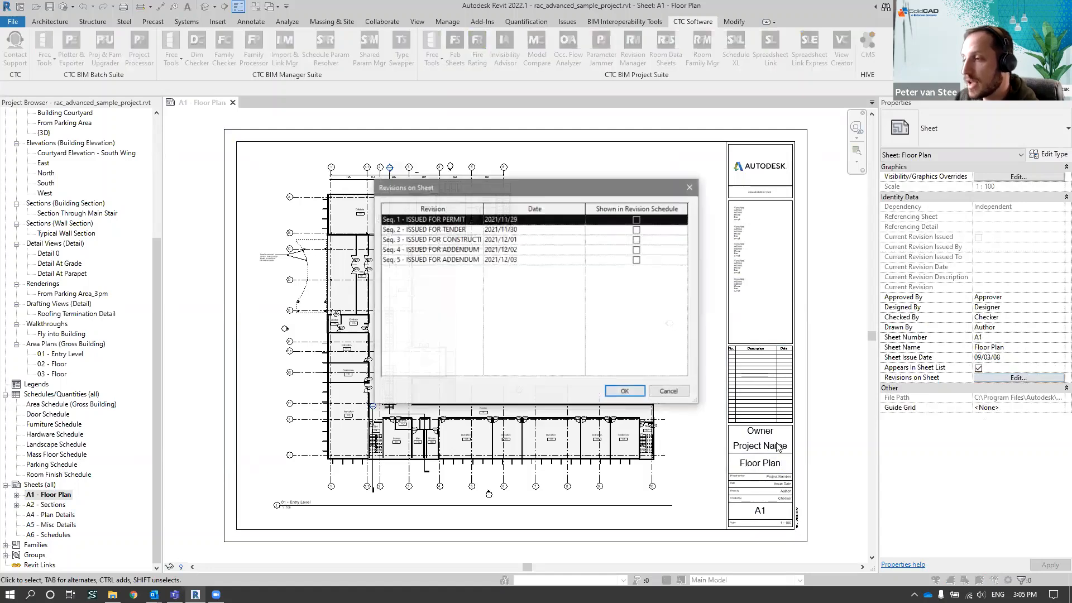
left_click(637, 220)
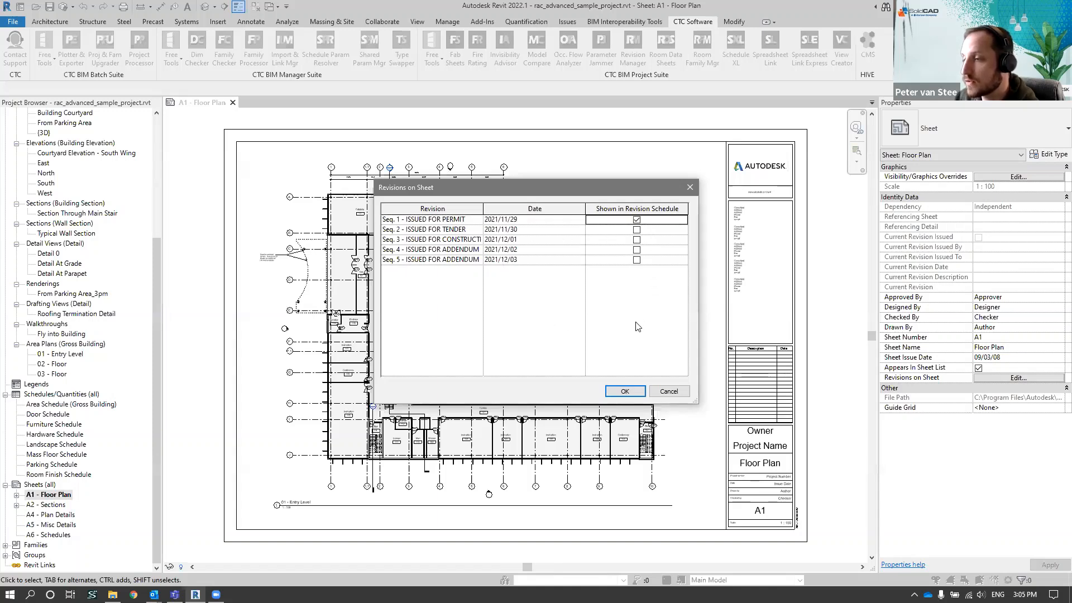
left_click(637, 230)
left_click(637, 240)
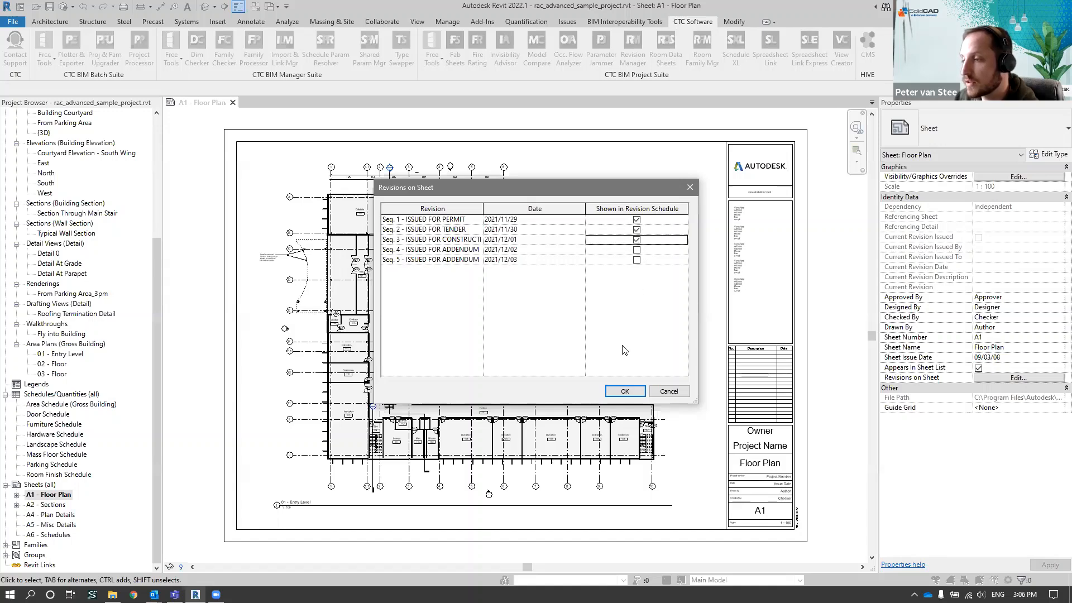
left_click(624, 391)
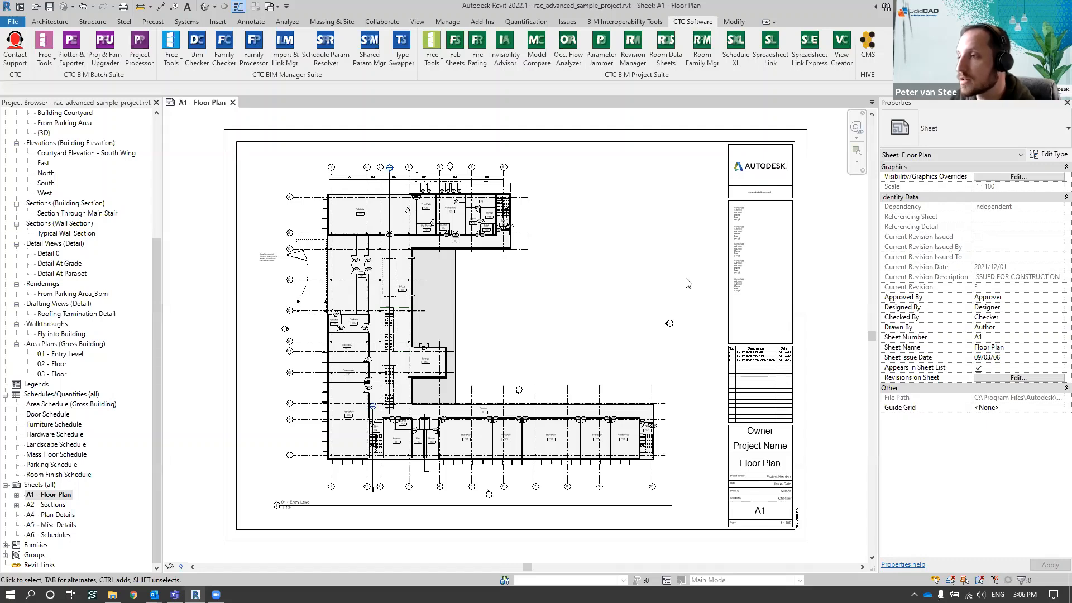
Examine the Floor Plan sheet's revision sequence assignments in Revision Manager and close the tool
left_click(634, 61)
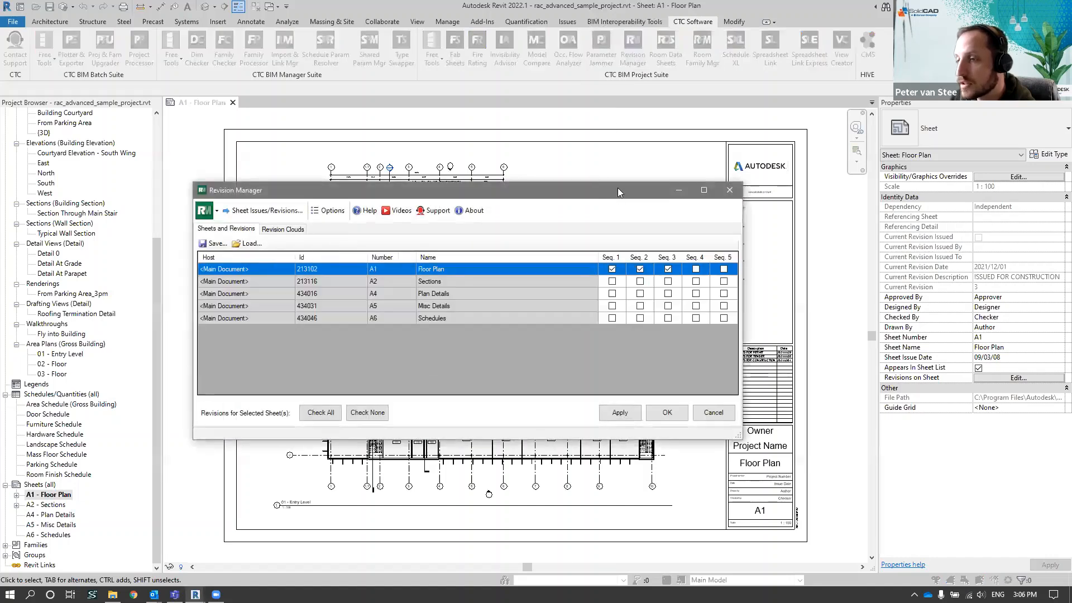
left_click_drag(618, 190, 627, 127)
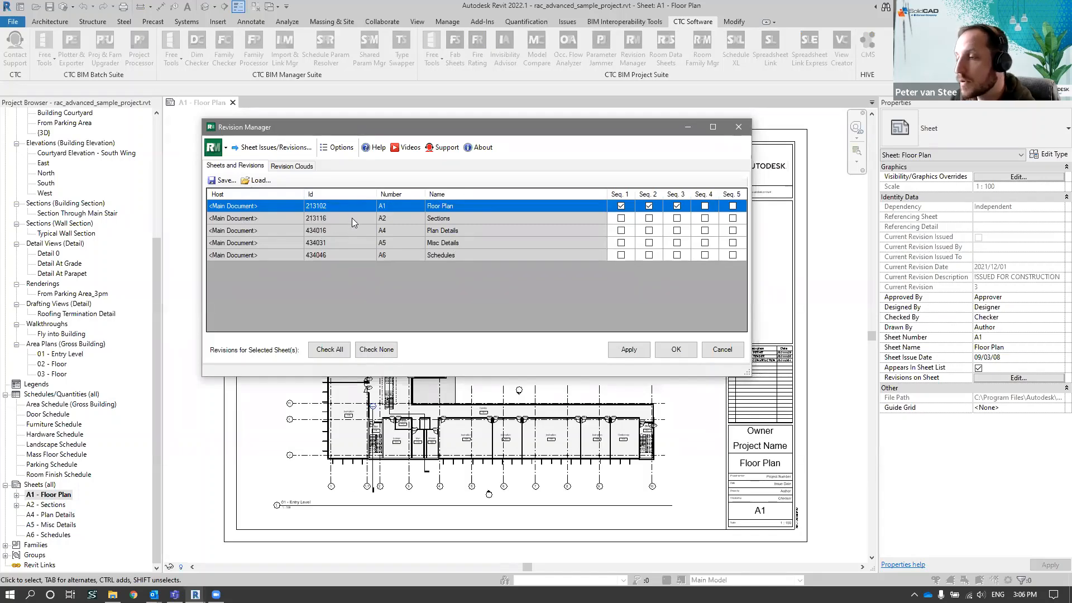
left_click(621, 205)
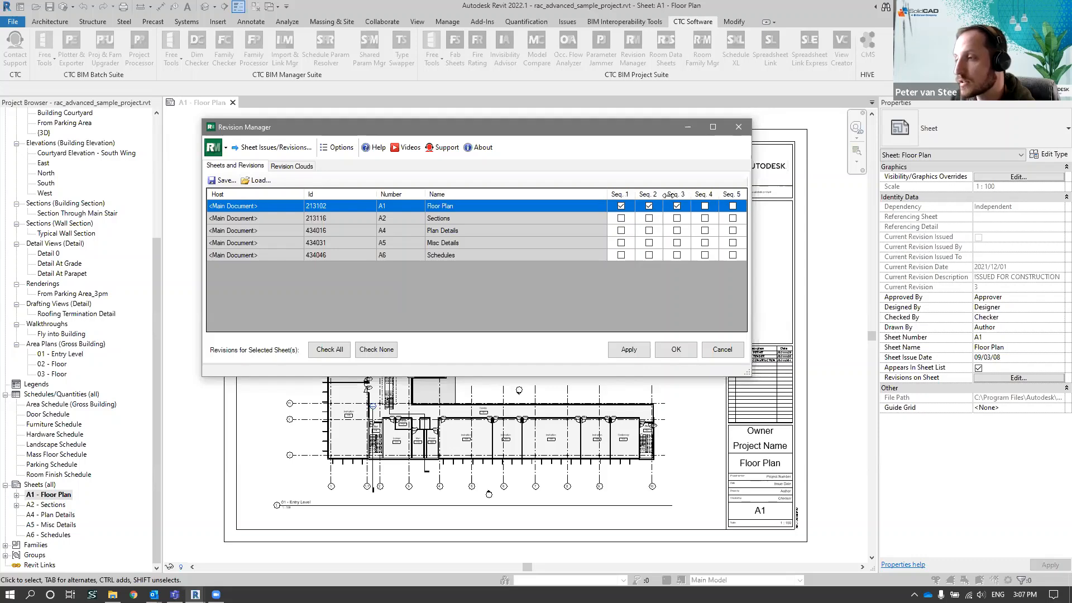
left_click_drag(633, 134, 607, 130)
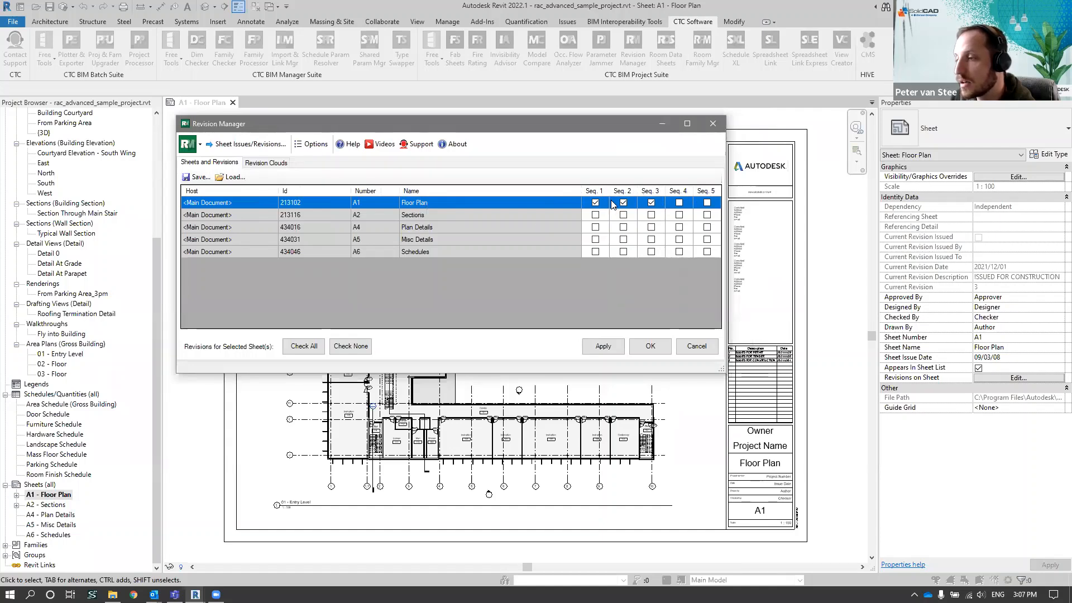
left_click(602, 347)
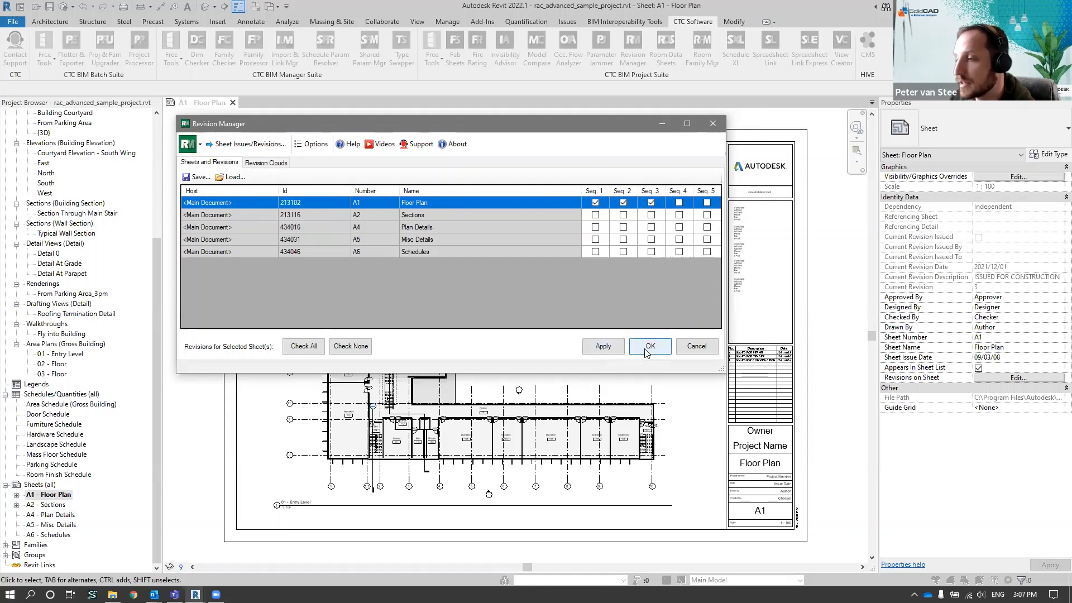
key("Return")
Open the project's Sheet Issues/Revisions and examine the revision rows, especially the ISSUED FOR CONSTRUCTION entry
left_click(417, 21)
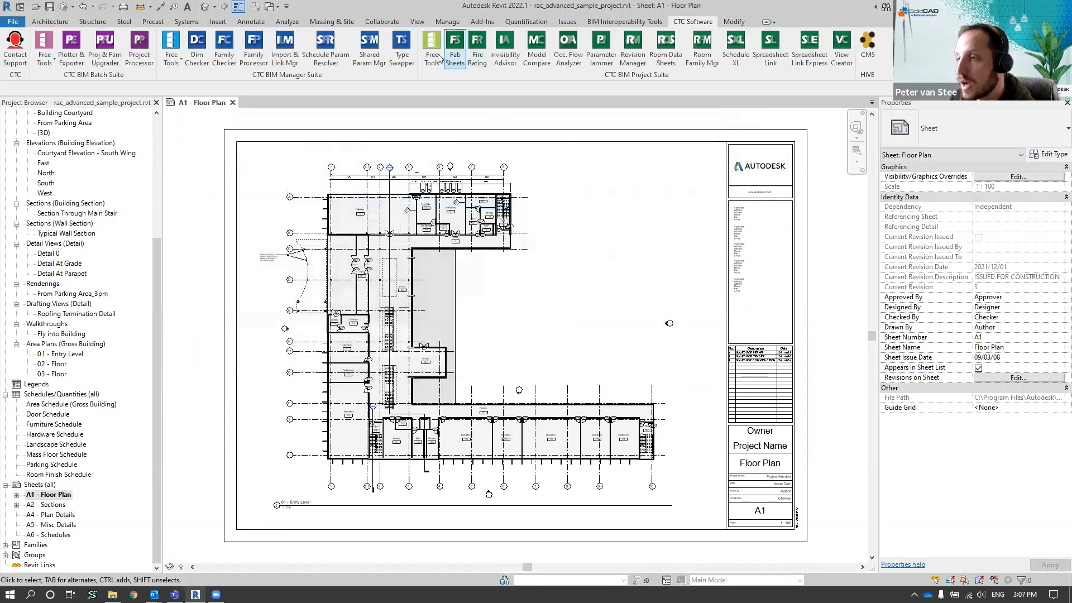
left_click(731, 48)
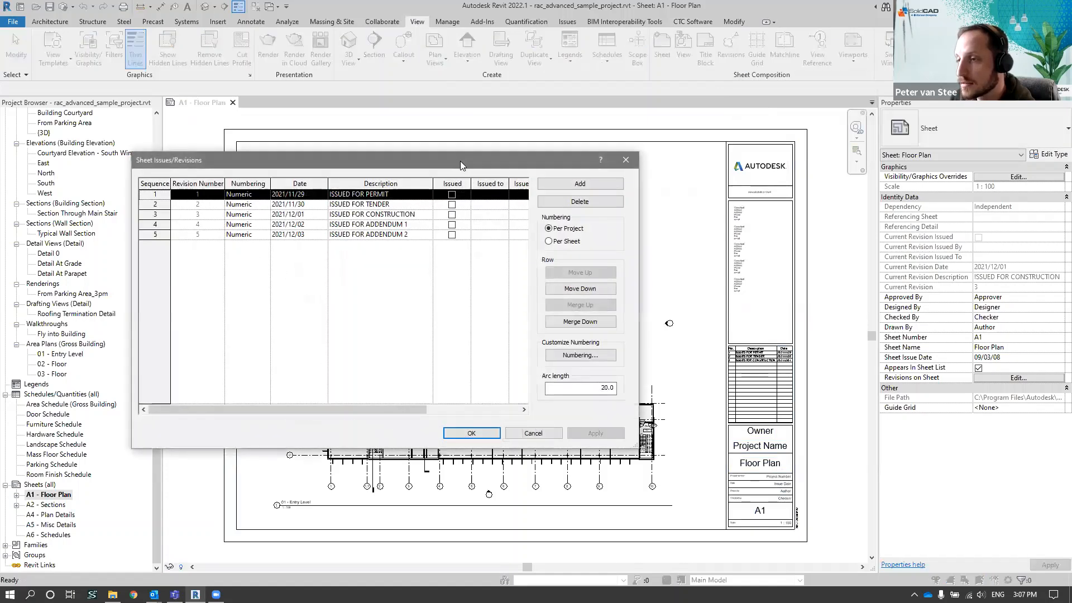
left_click_drag(460, 160, 513, 129)
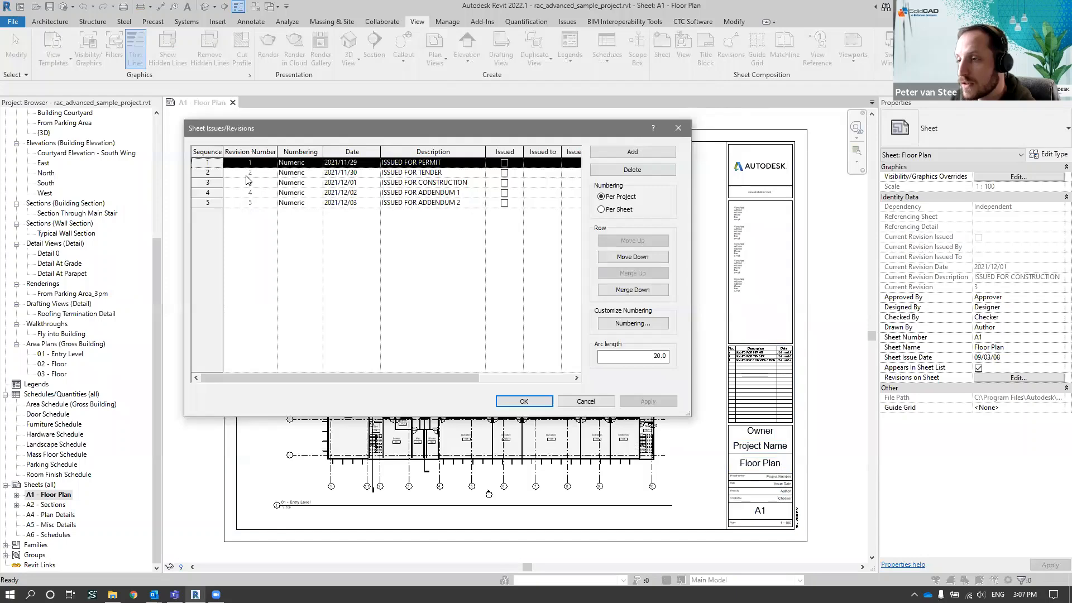
left_click(203, 172)
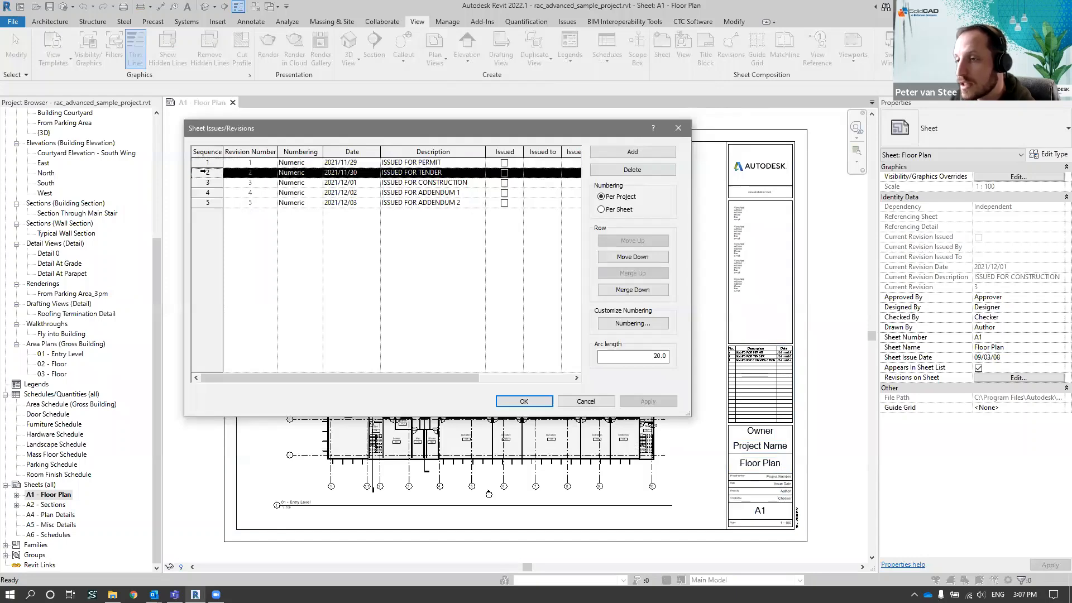
left_click(203, 183)
left_click(203, 192)
left_click(206, 202)
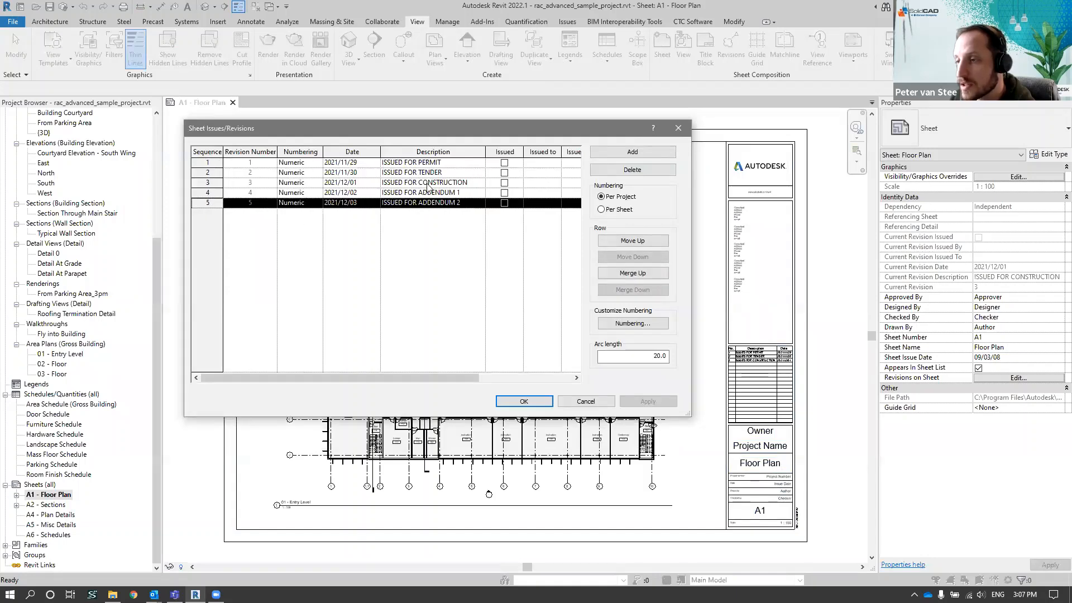
left_click(475, 184)
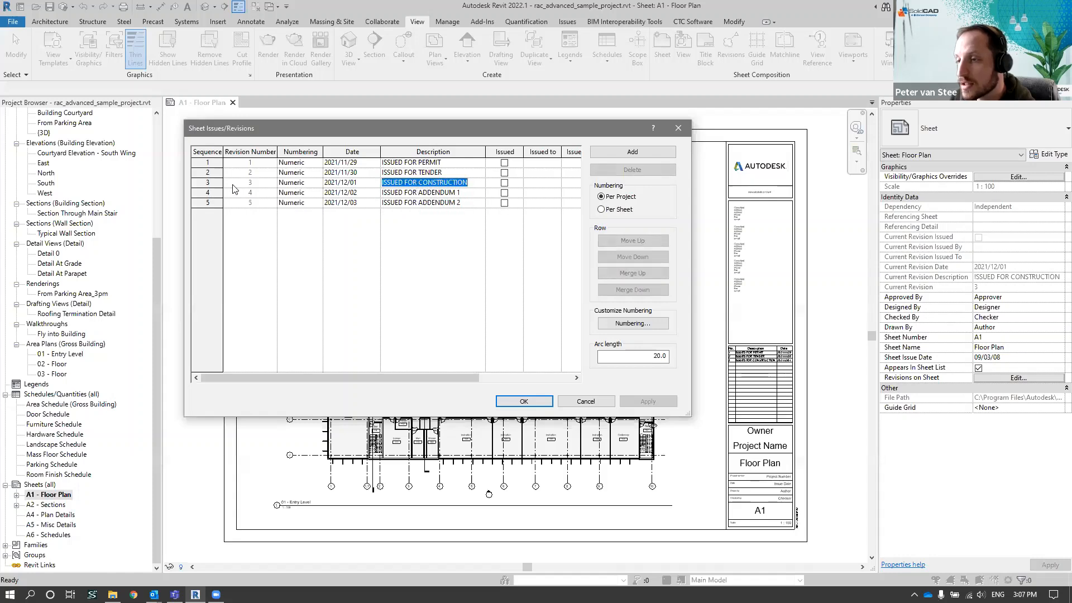
left_click(203, 183)
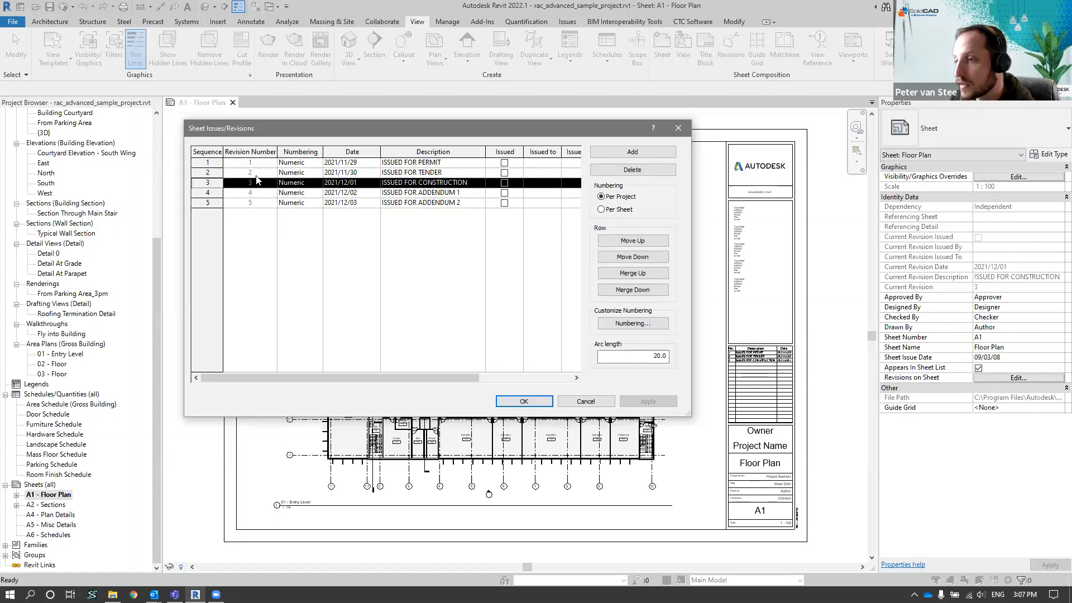
left_click(472, 184)
left_click_drag(470, 183, 385, 183)
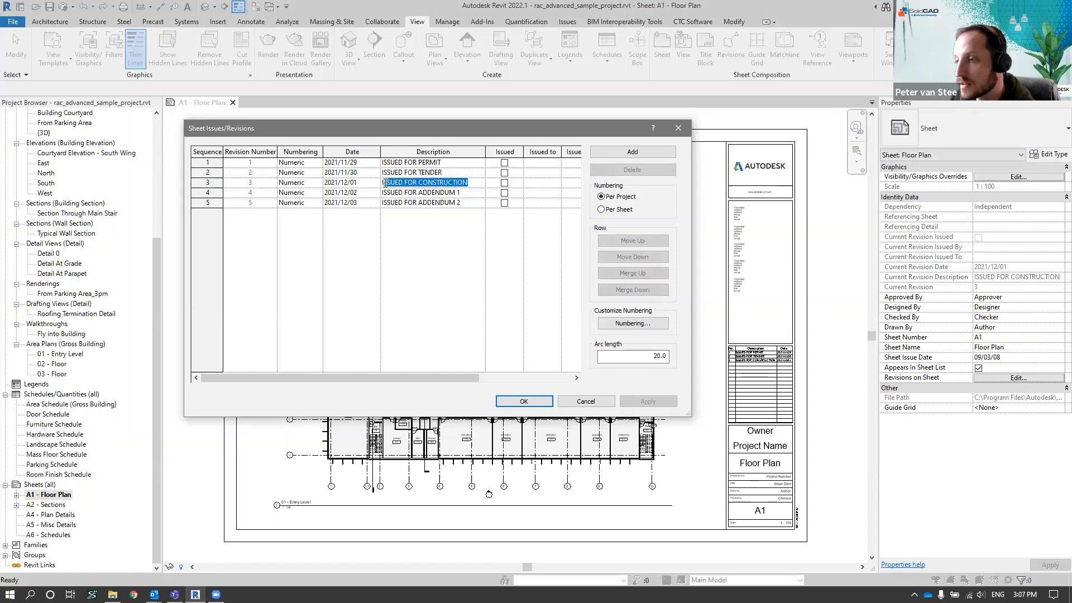
left_click(450, 183)
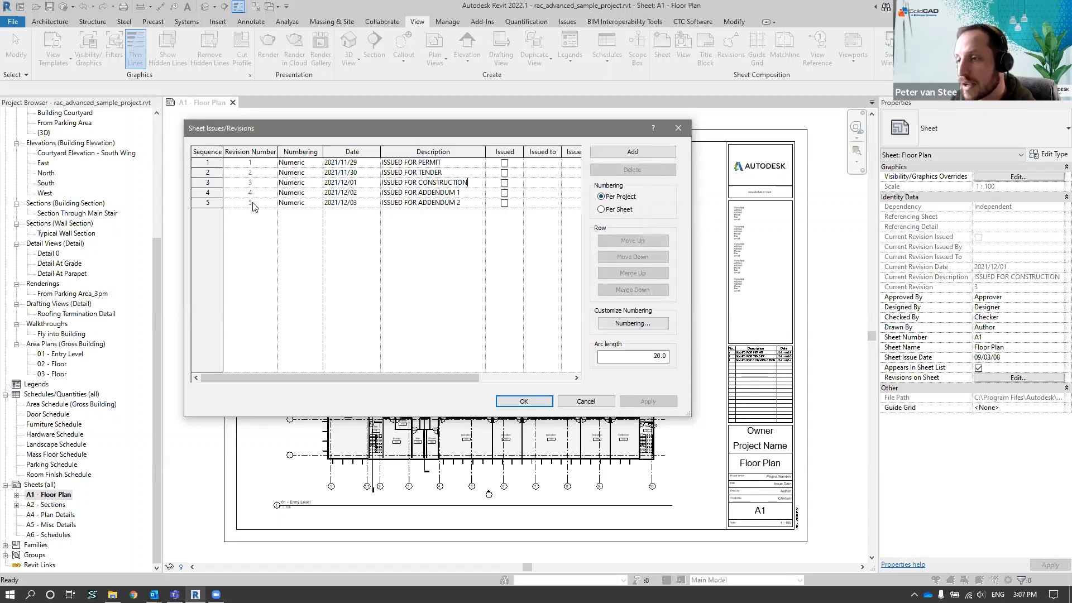
Switch the revision numbering to Per Sheet and look through the revision sequence rows
left_click(601, 210)
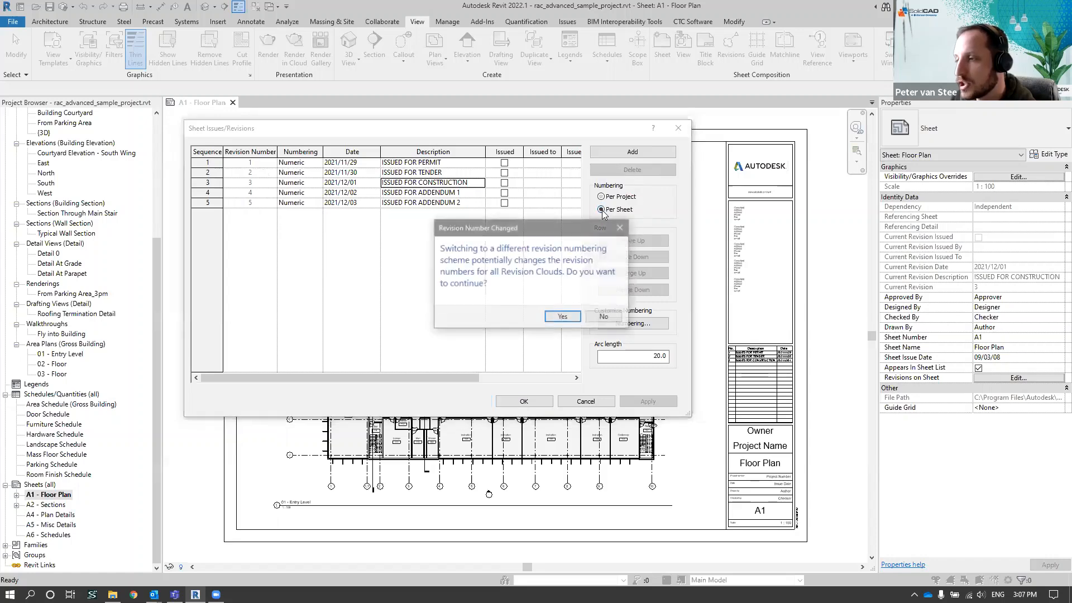
left_click(563, 319)
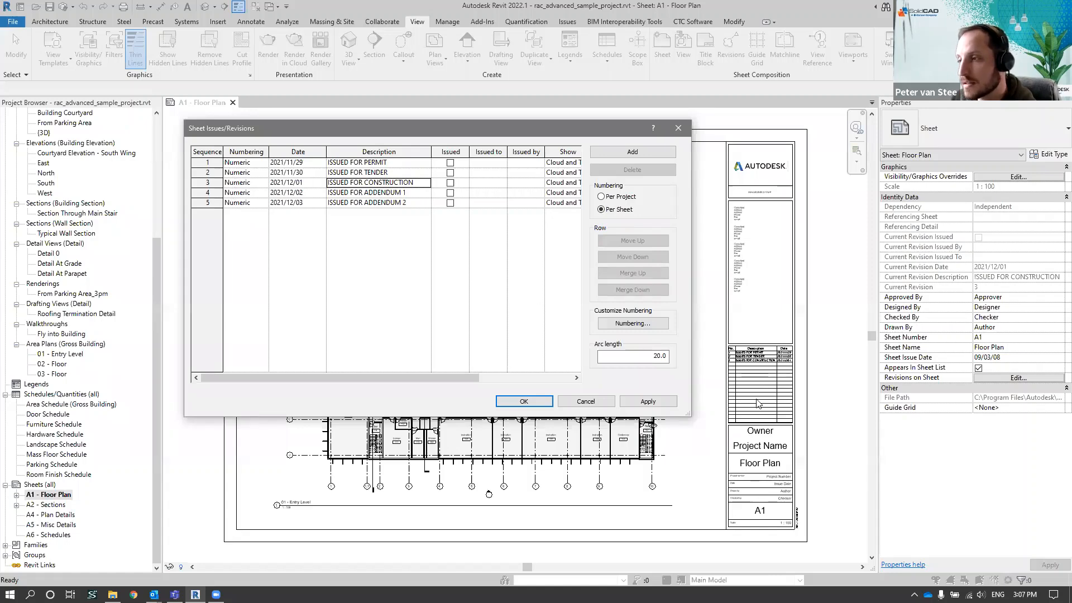
left_click(206, 162)
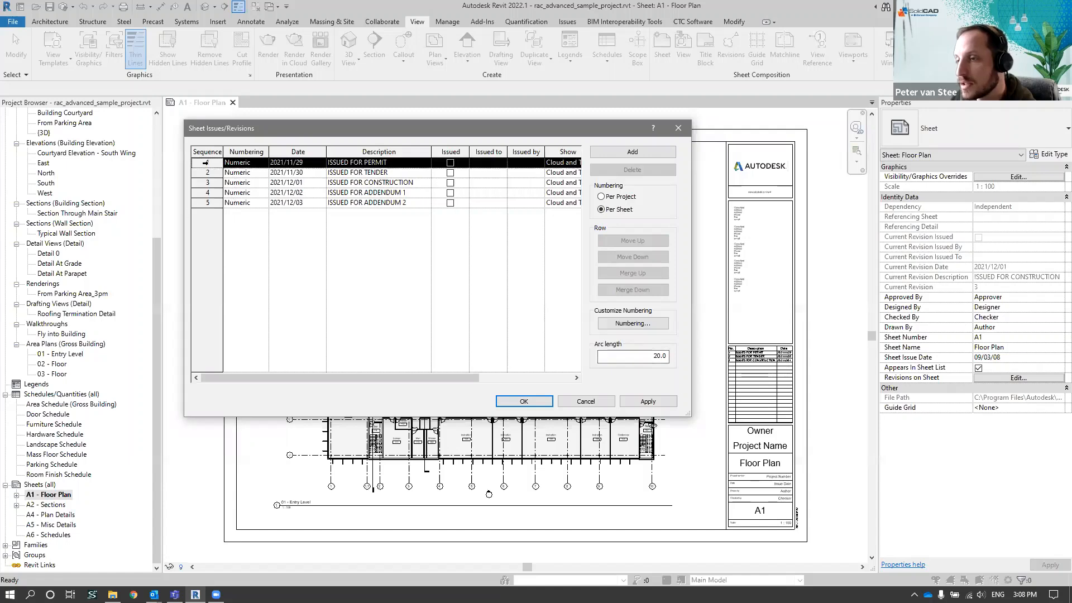
left_click(204, 173)
left_click(204, 183)
left_click(204, 193)
left_click(205, 203)
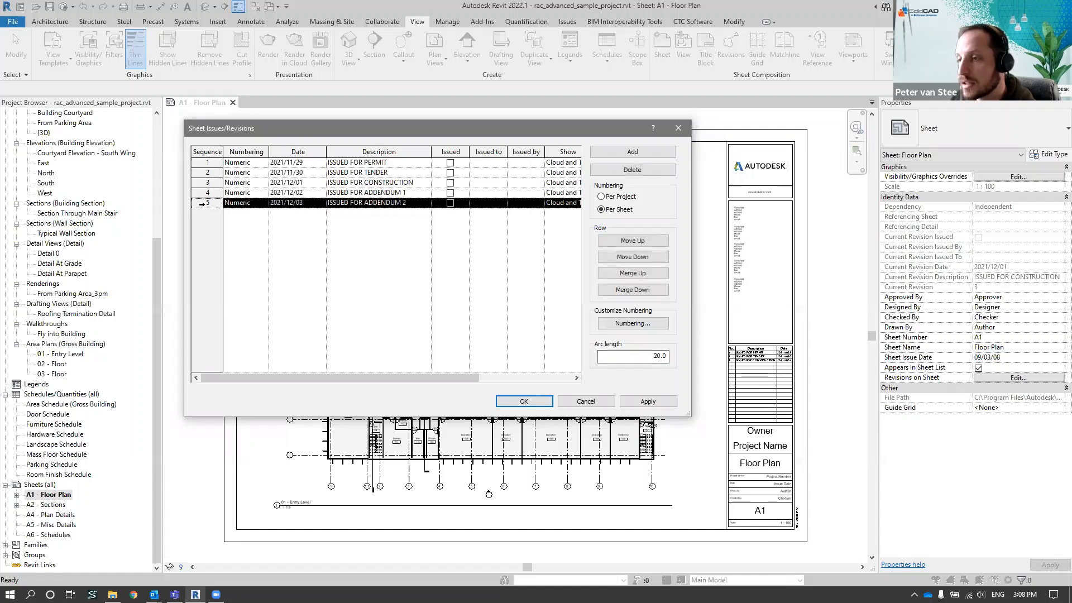
left_click(202, 182)
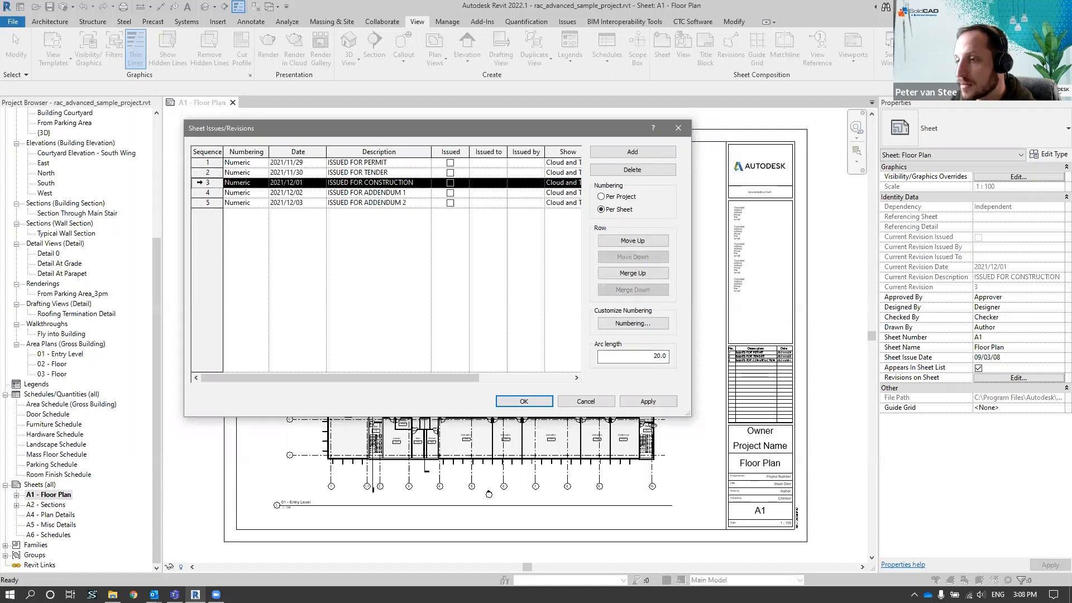
Set the revision numbering back to Per Project, accept the revision settings and dismiss the save reminder without saving
left_click(601, 197)
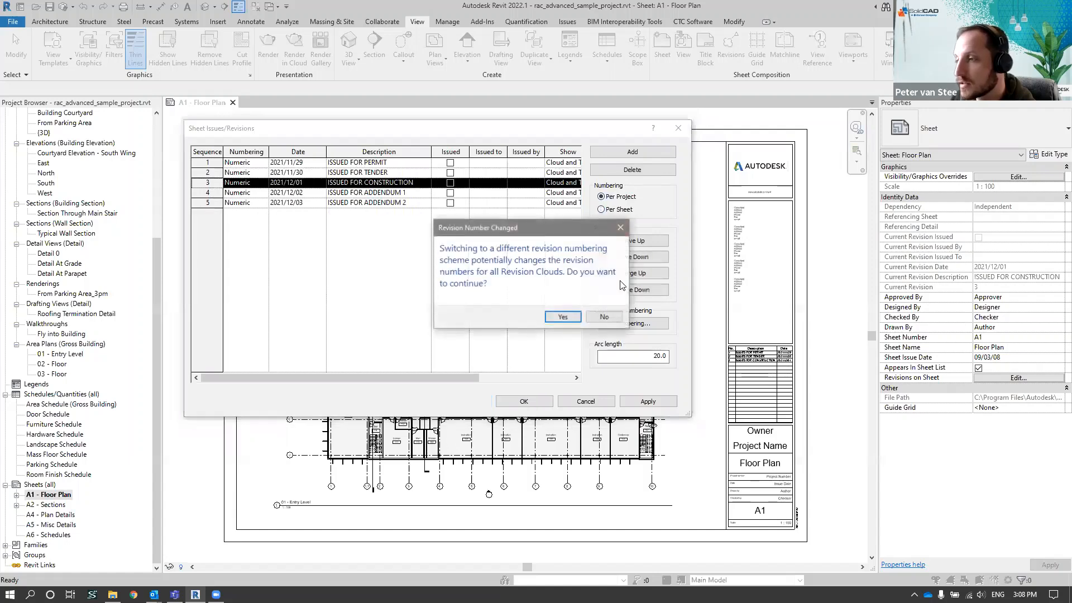
left_click(561, 316)
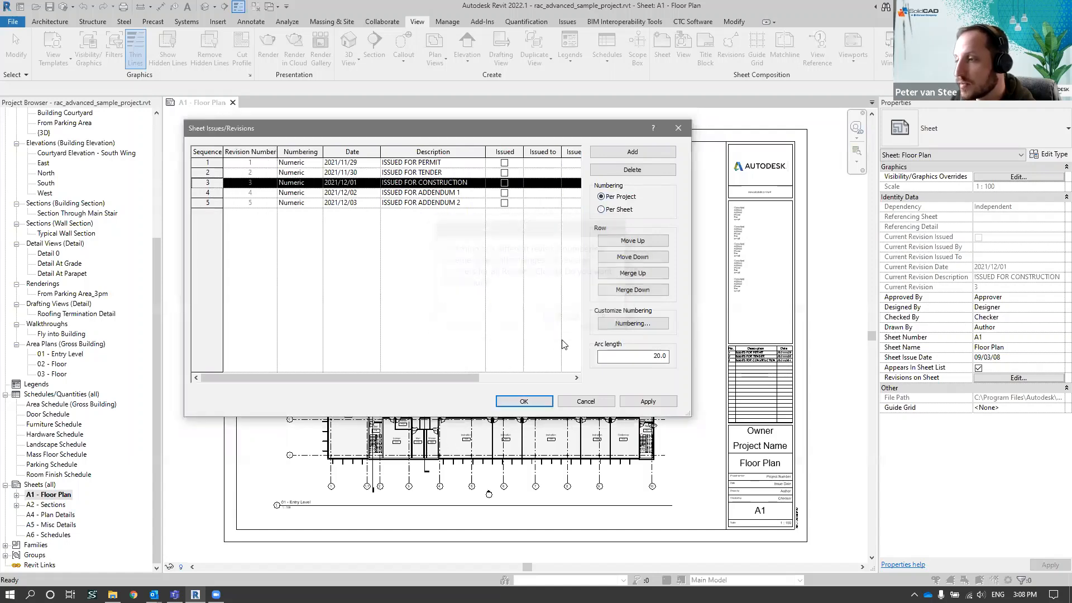
left_click(524, 401)
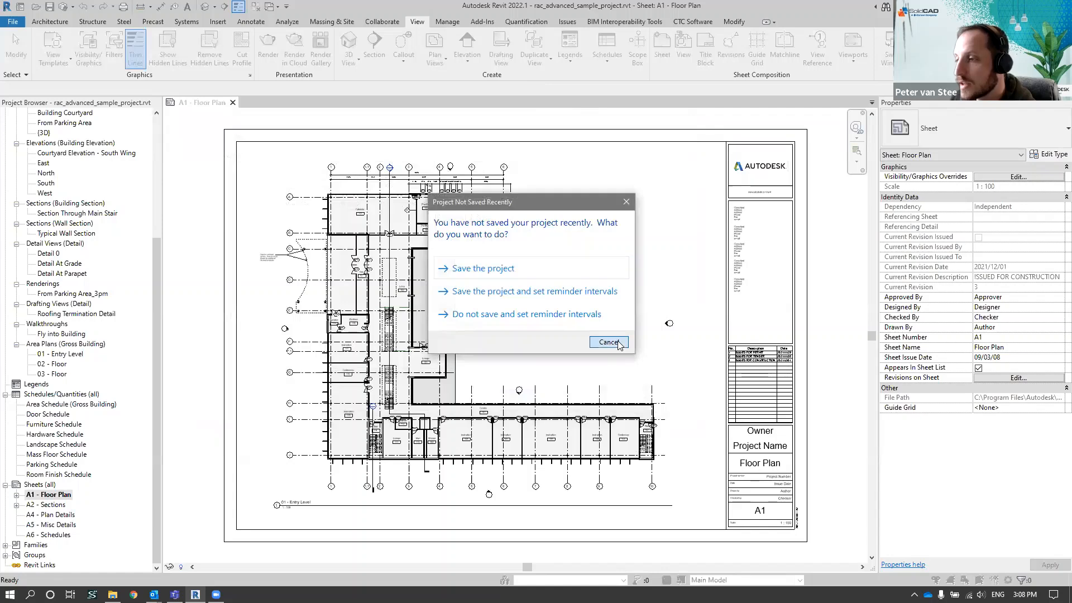
left_click(618, 343)
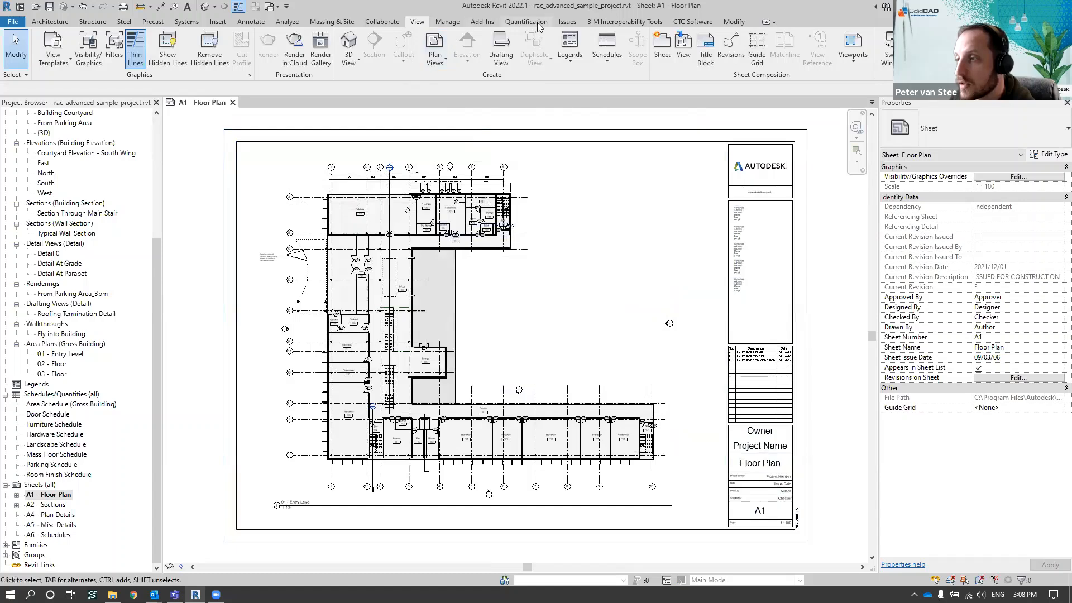
Open CTC Revision Manager and assign Seq. 3 to the Sections, Plan Details, Misc Details and Schedules sheets
left_click(693, 22)
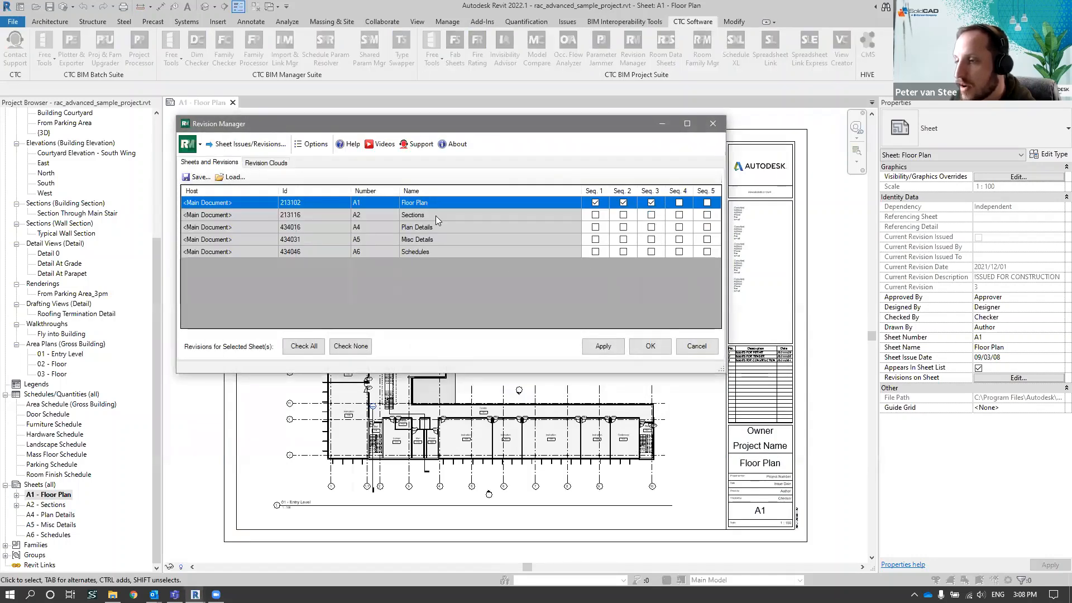
left_click_drag(436, 216, 443, 245)
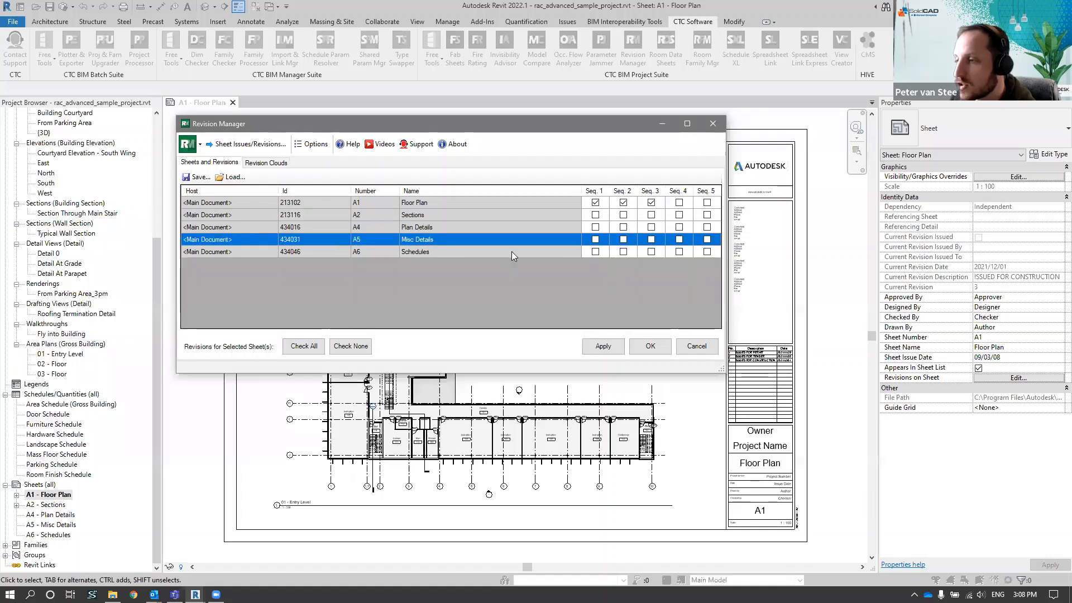
left_click(651, 215)
left_click(651, 228)
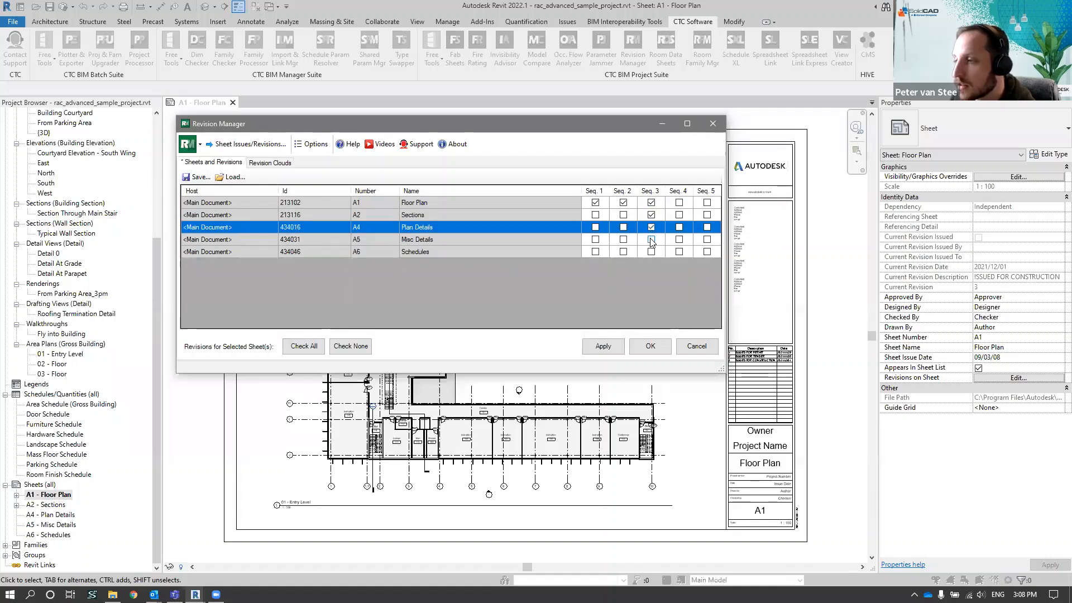
left_click(651, 239)
left_click(651, 252)
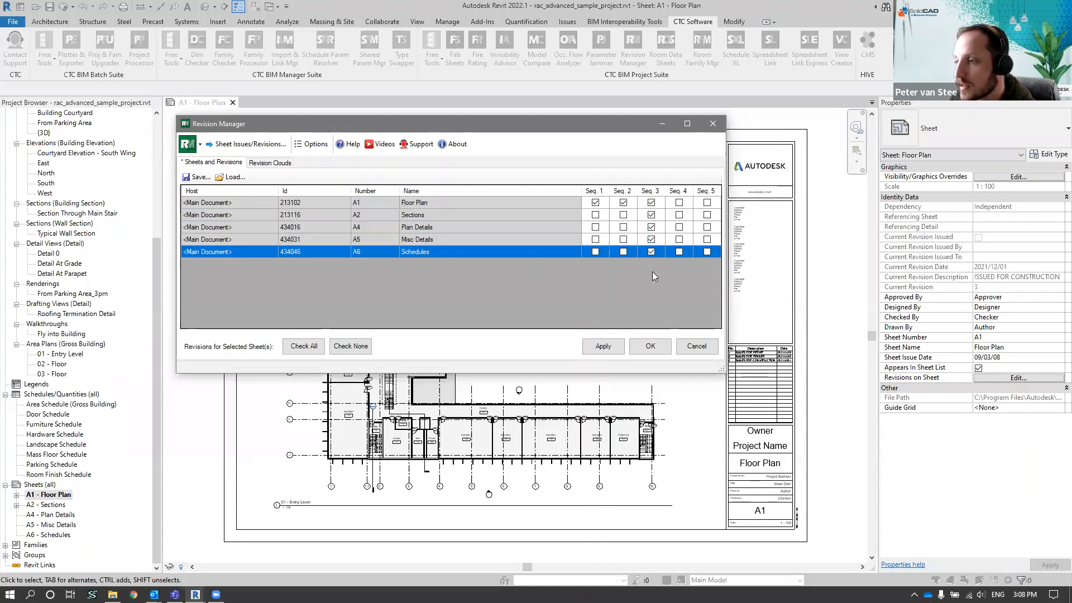
Assign revision Seq. 5 to the Floor Plan and Sections sheets
left_click(543, 202, "shift")
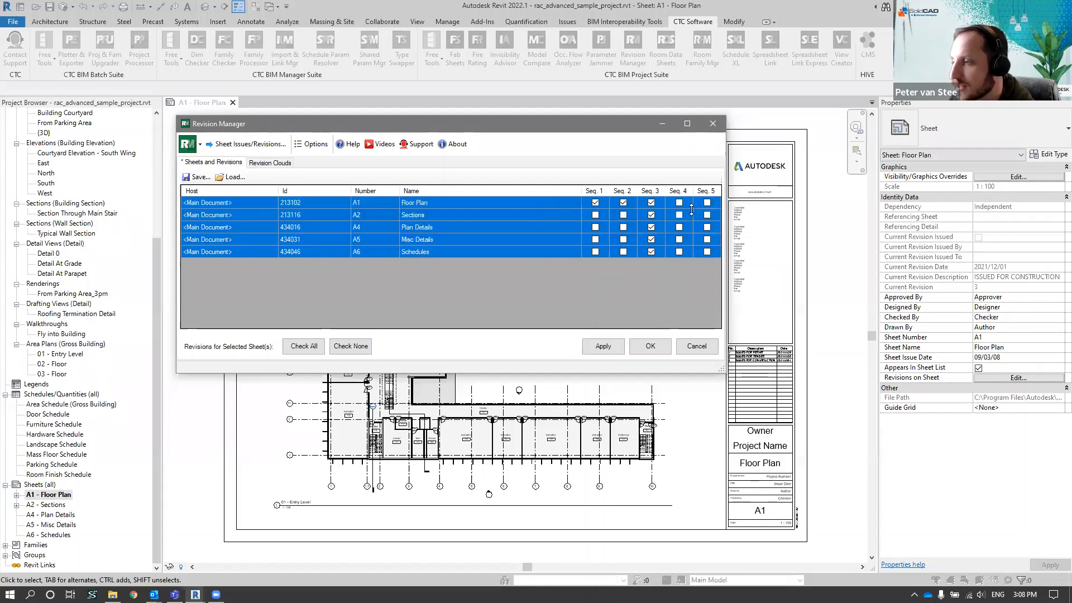
left_click(707, 202)
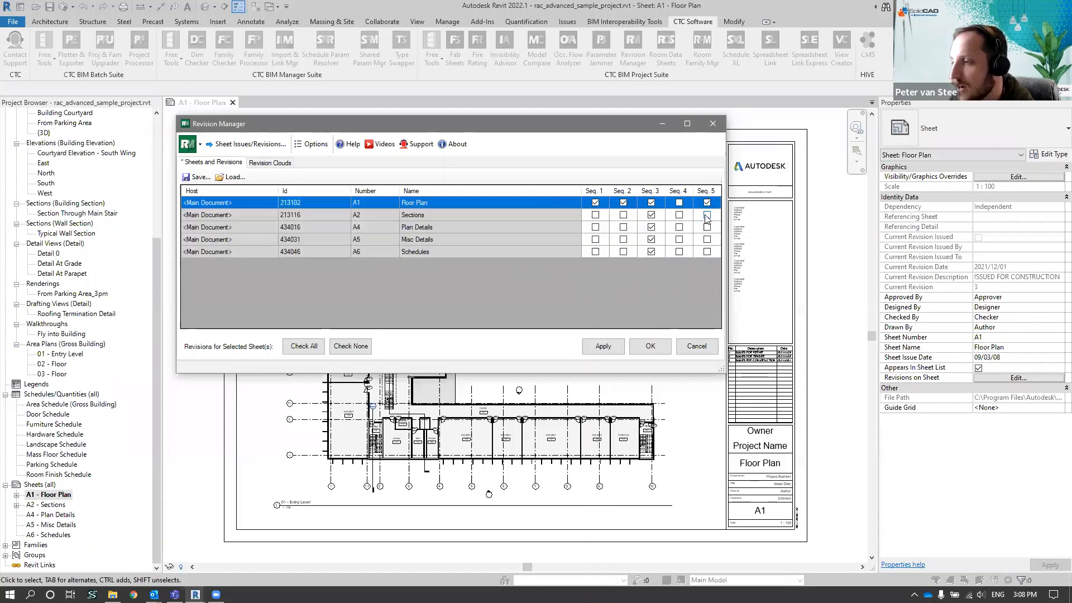
left_click(707, 214)
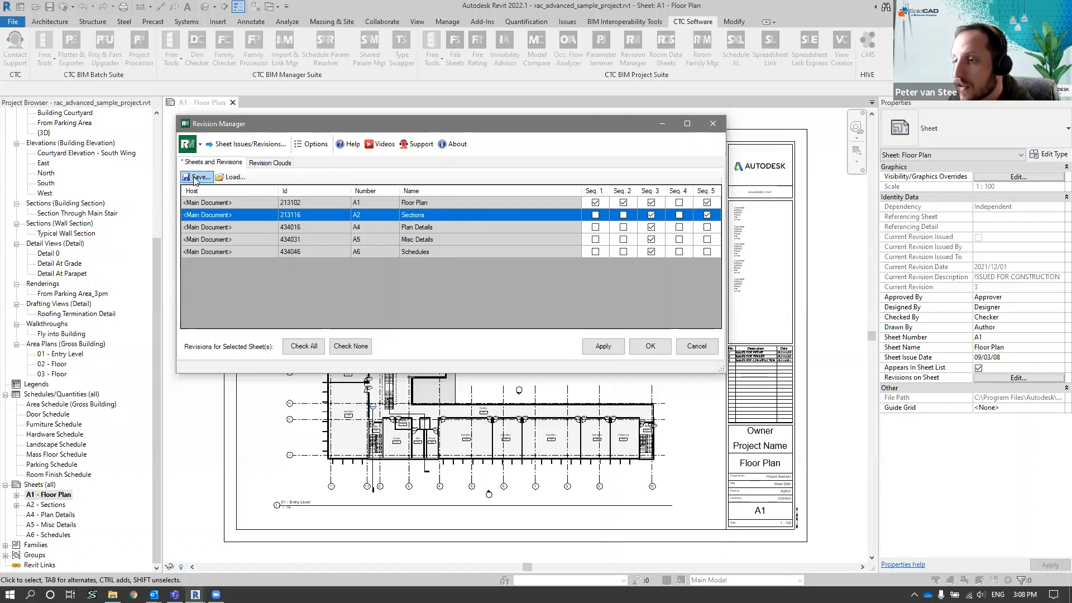
Export the sheet revision assignments to the desktop as rac_advanced_sample_project Revisions.xlsx, replacing the existing file, and open the workbook in Excel
left_click(346, 202)
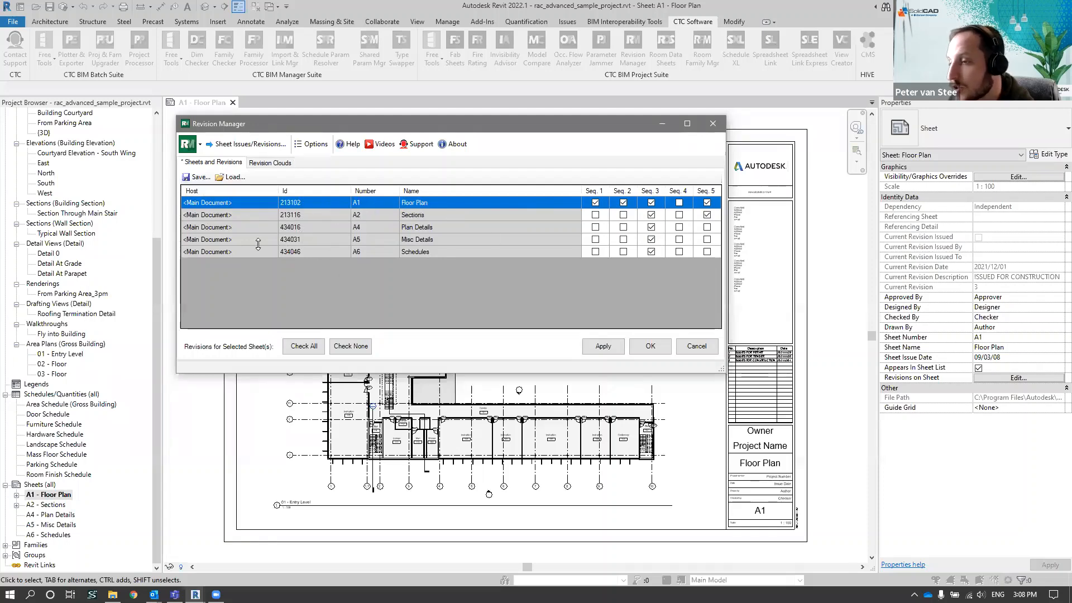
left_click(196, 178)
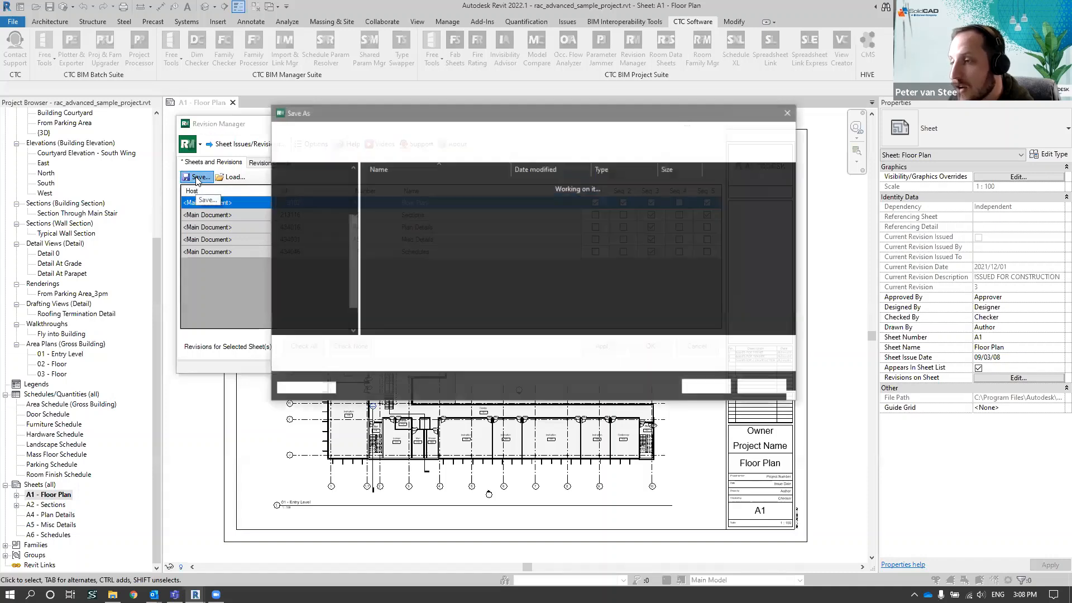
left_click(707, 386)
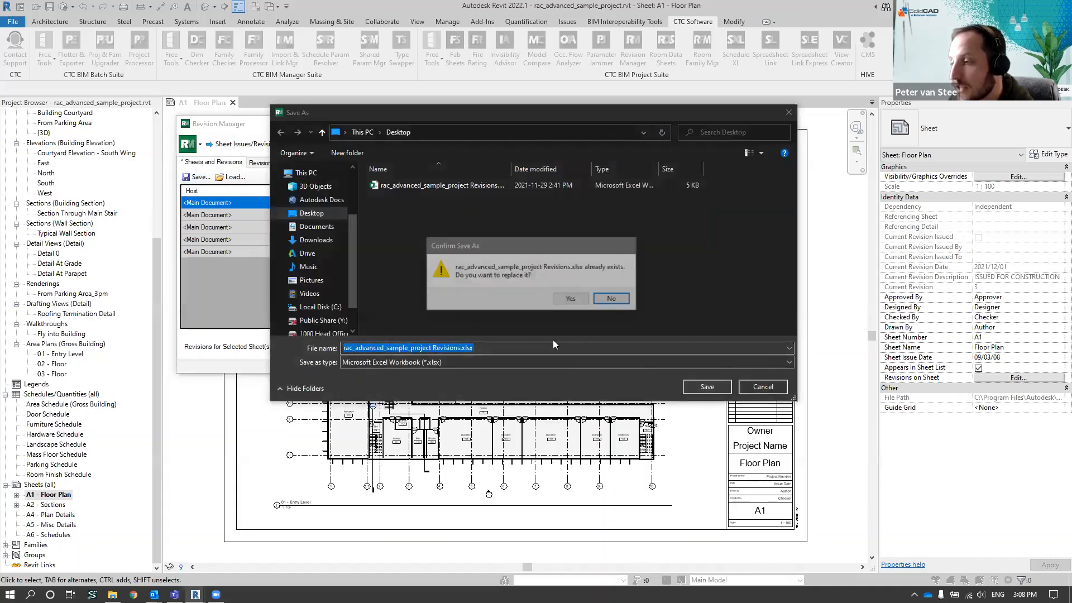
left_click(571, 298)
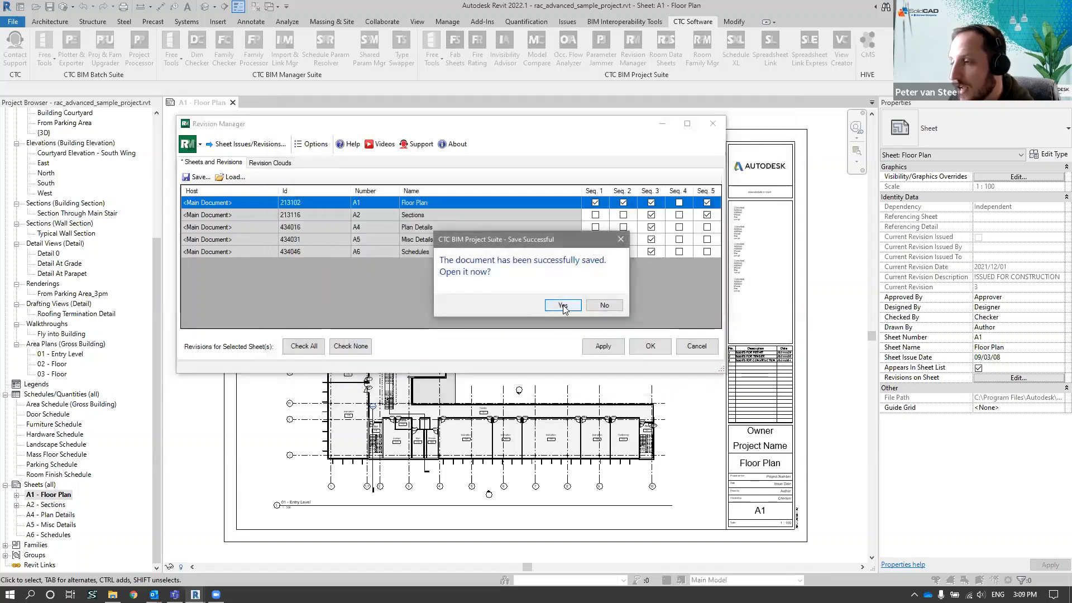
left_click(565, 306)
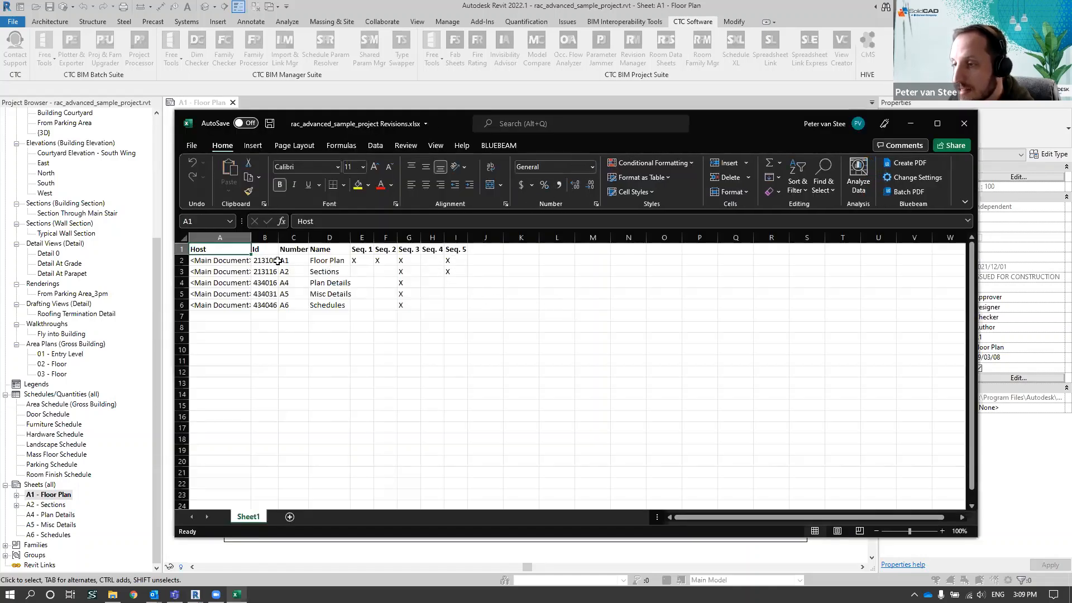
Review the sheet and sequence columns, and enter X under Seq. 4 for Floor Plan and Seq. 5 for Schedules
left_click_drag(285, 260, 294, 305)
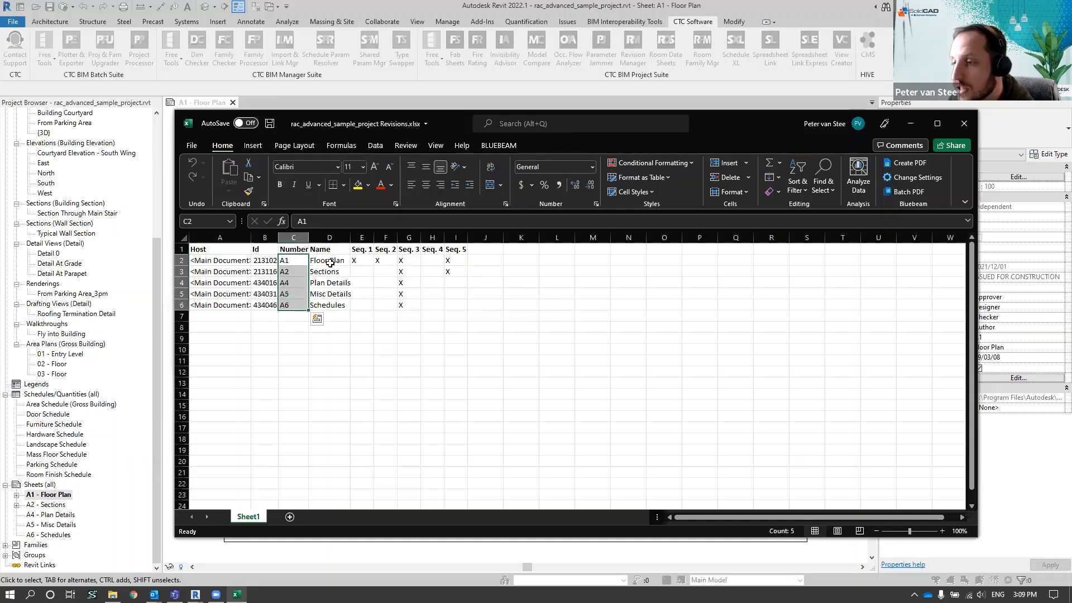
left_click_drag(329, 260, 329, 305)
left_click_drag(361, 249, 455, 249)
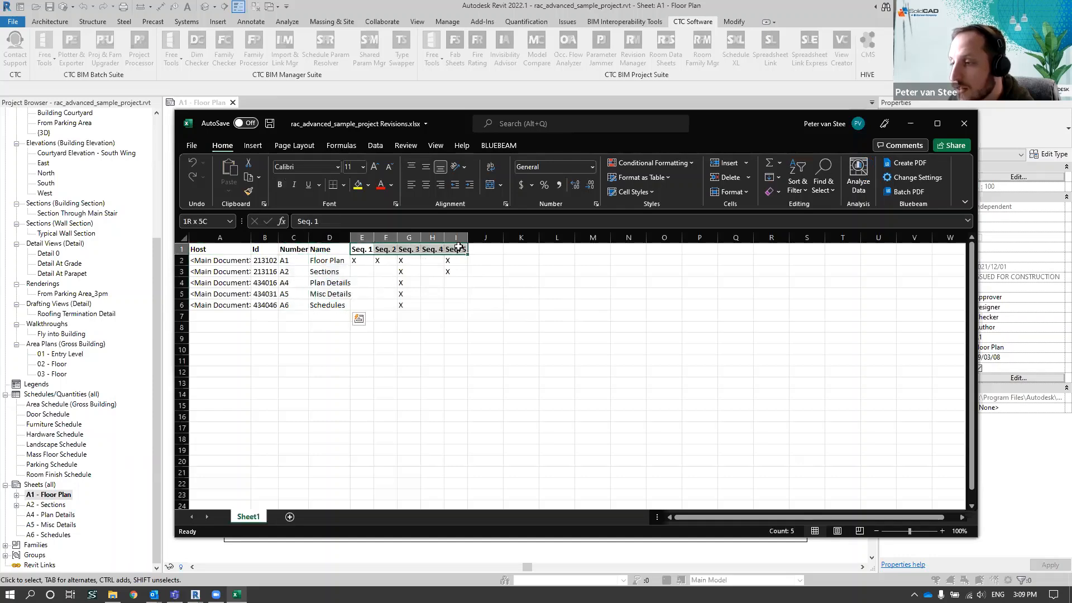
left_click(432, 261)
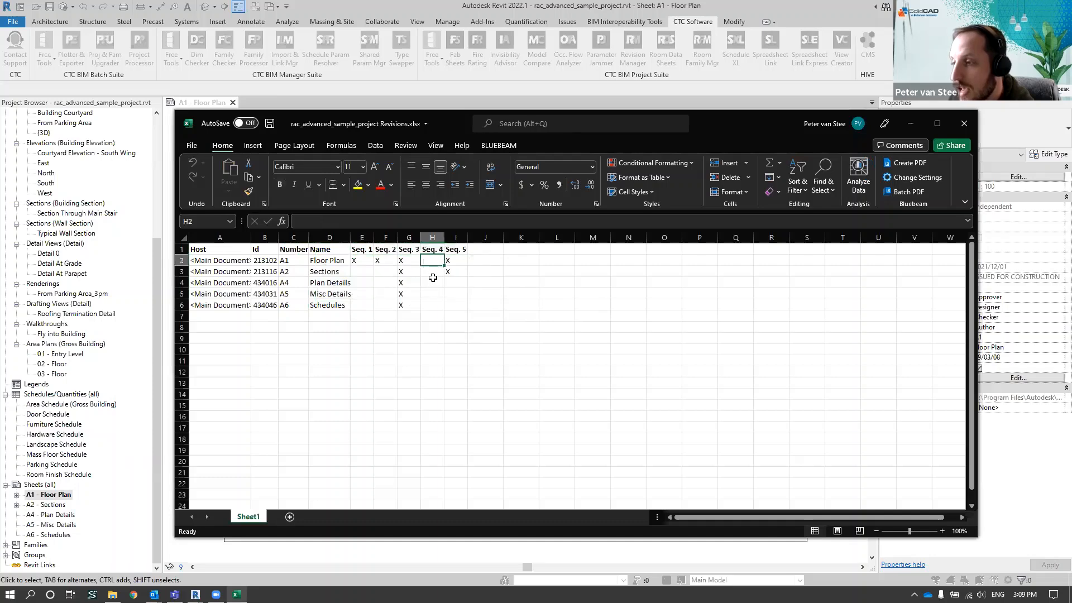
type("X")
left_click(456, 304)
type("X")
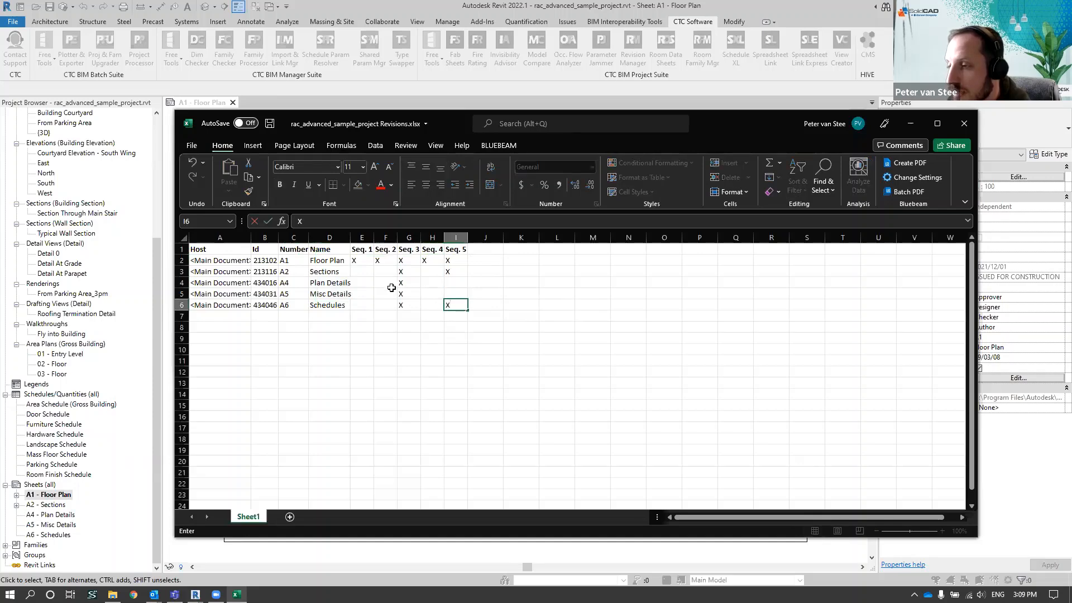
Enter X under Seq. 2 and Seq. 5 for Plan Details, and under Seq. 4 for Misc Details and Schedules
left_click(385, 283)
type("X")
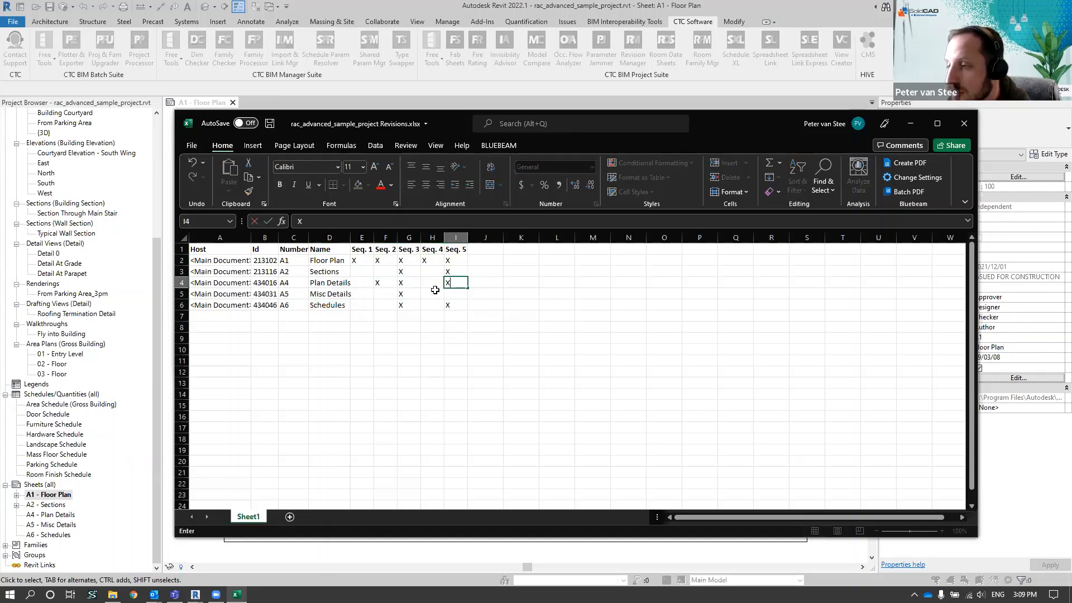
mouse_move(436, 274)
left_mouse_down()
mouse_move(436, 309)
mouse_move(434, 279)
mouse_move(429, 292)
left_mouse_up()
type("X")
key("ctrl+Return")
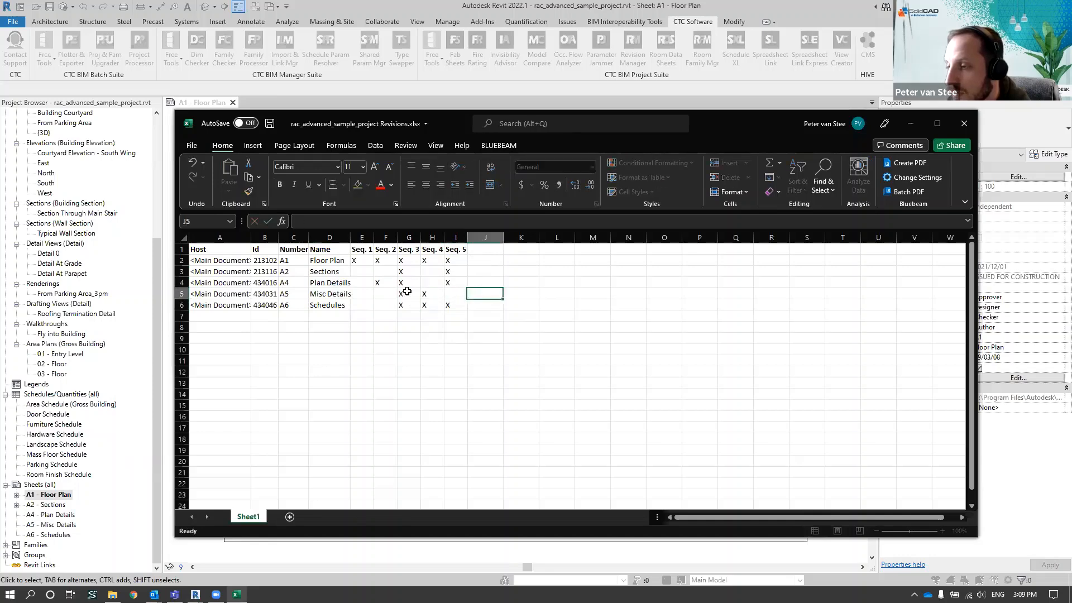
Enter X under Seq. 1 and Seq. 2 in the Schedules row
left_click_drag(360, 305, 376, 303)
type("X")
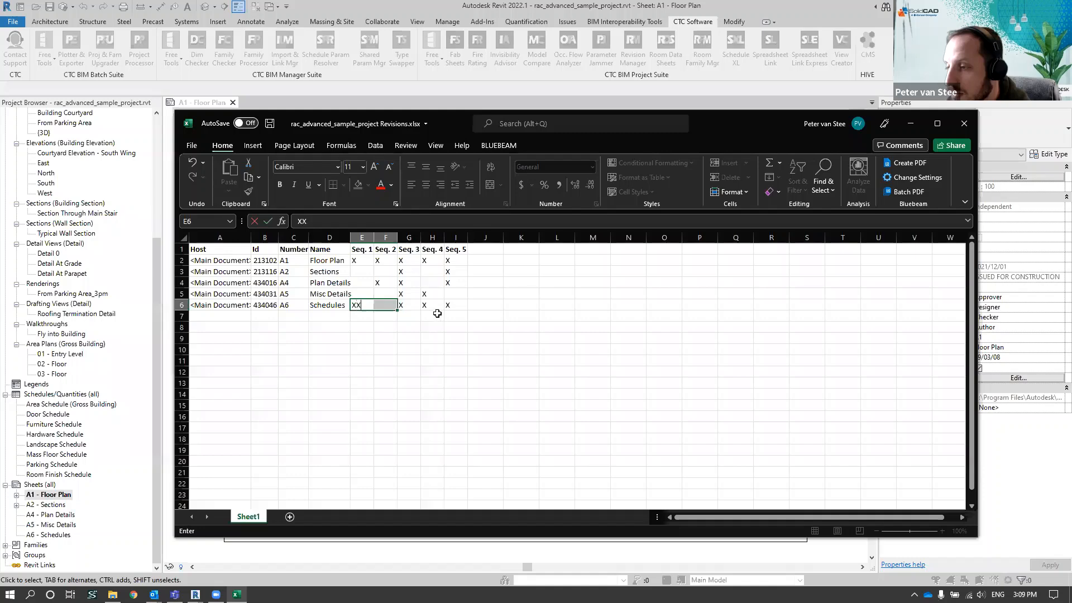
key("Return")
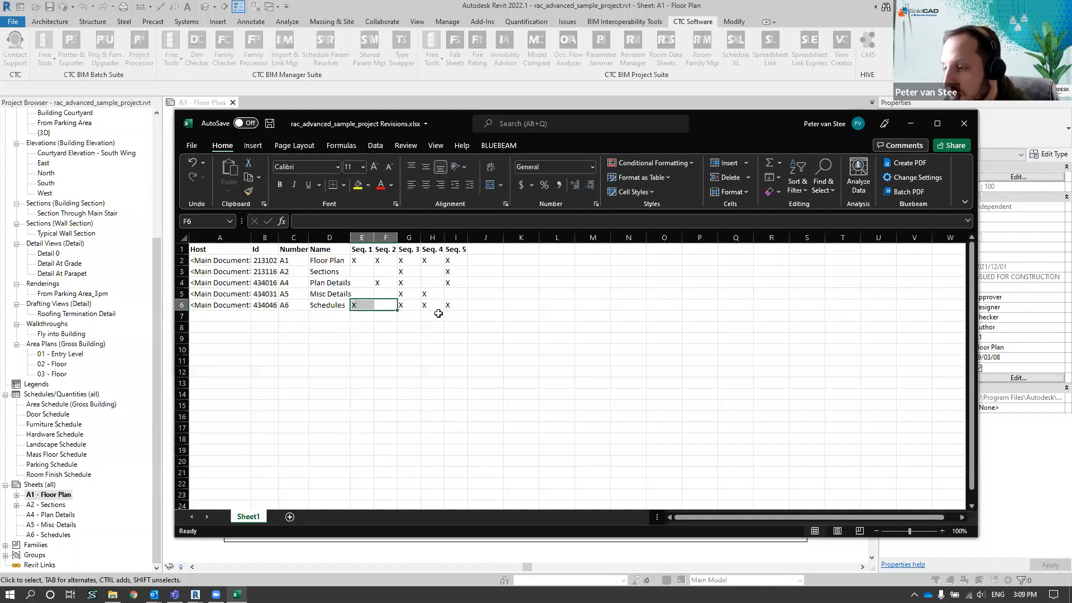
type("X")
left_click(457, 339)
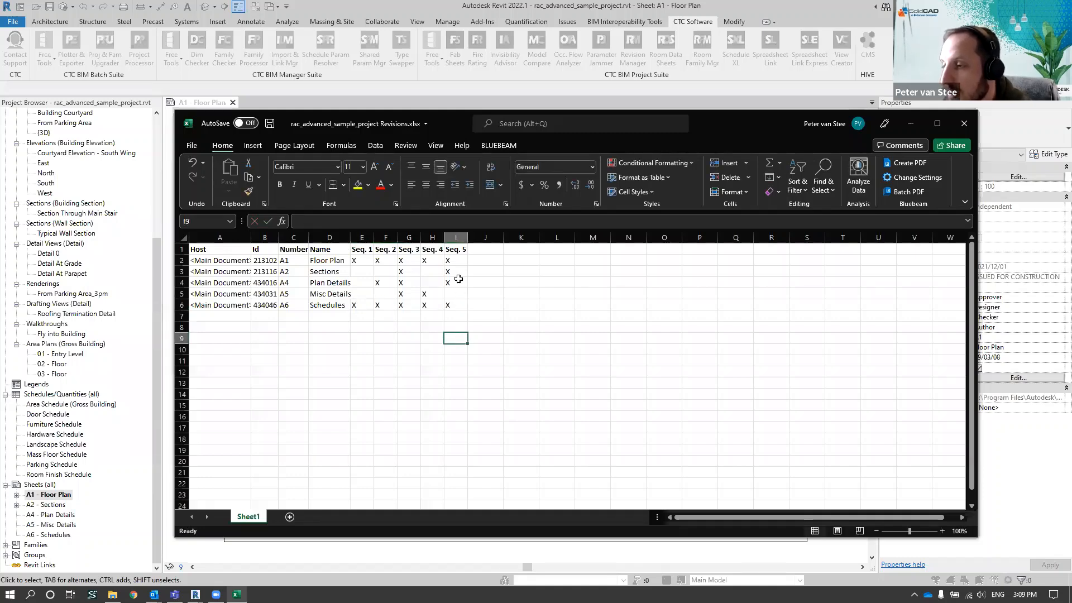
Fill the Seq. 5 X mark down to Misc Details, check the Seq. 5 column and save the workbook
left_click_drag(456, 271, 458, 294)
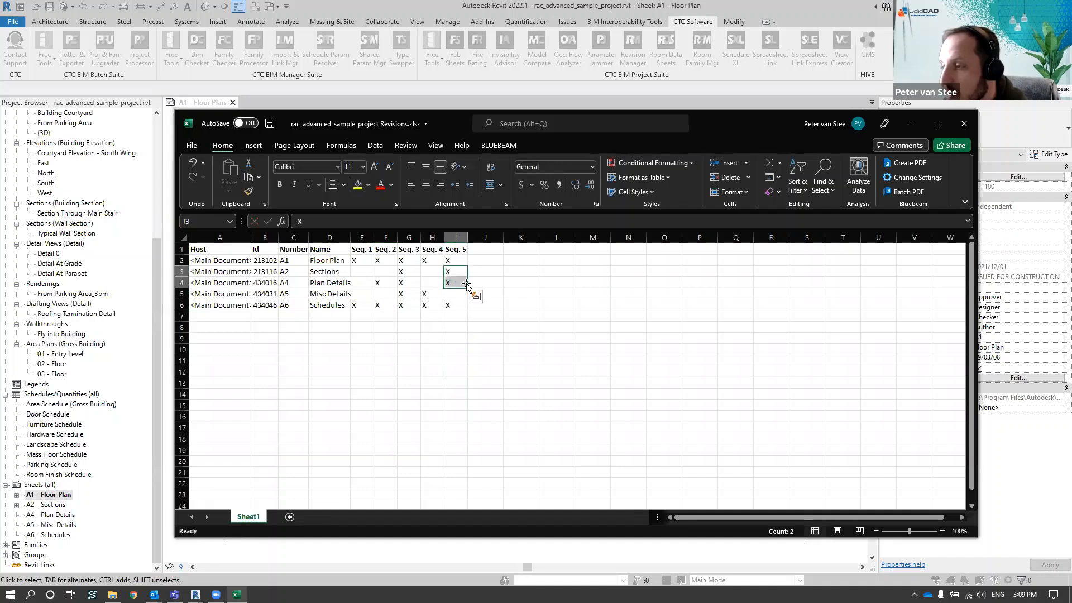
left_click(550, 290)
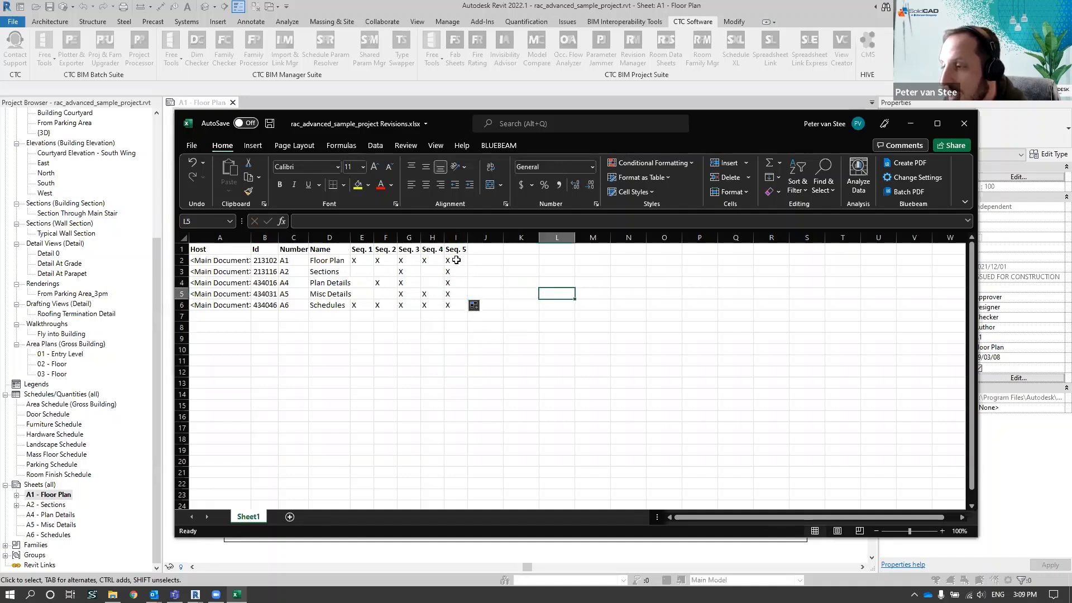
left_click_drag(456, 260, 457, 305)
left_click(552, 271)
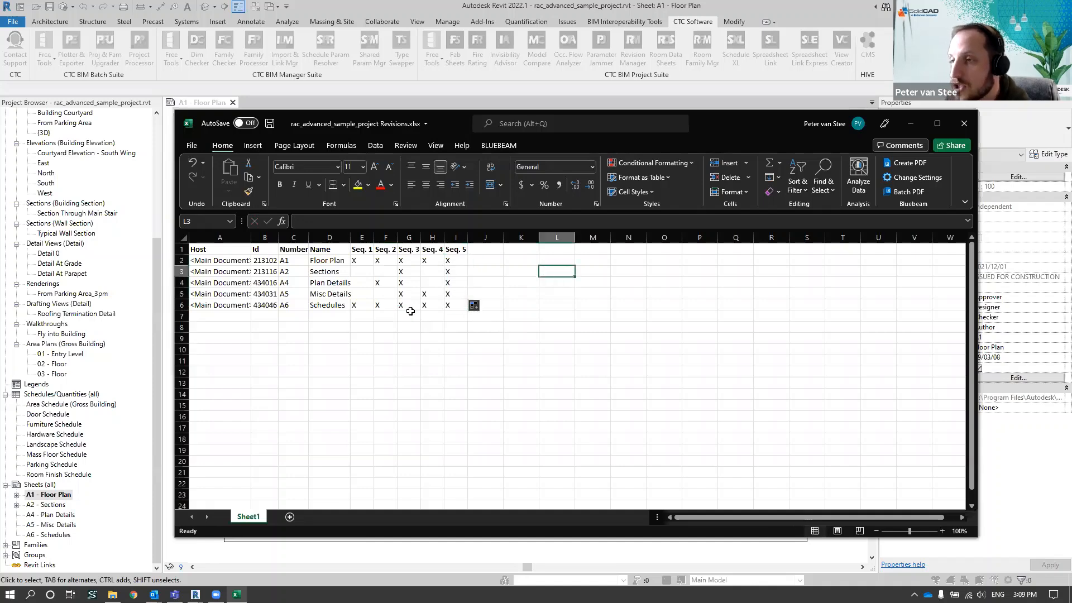
left_click(273, 124)
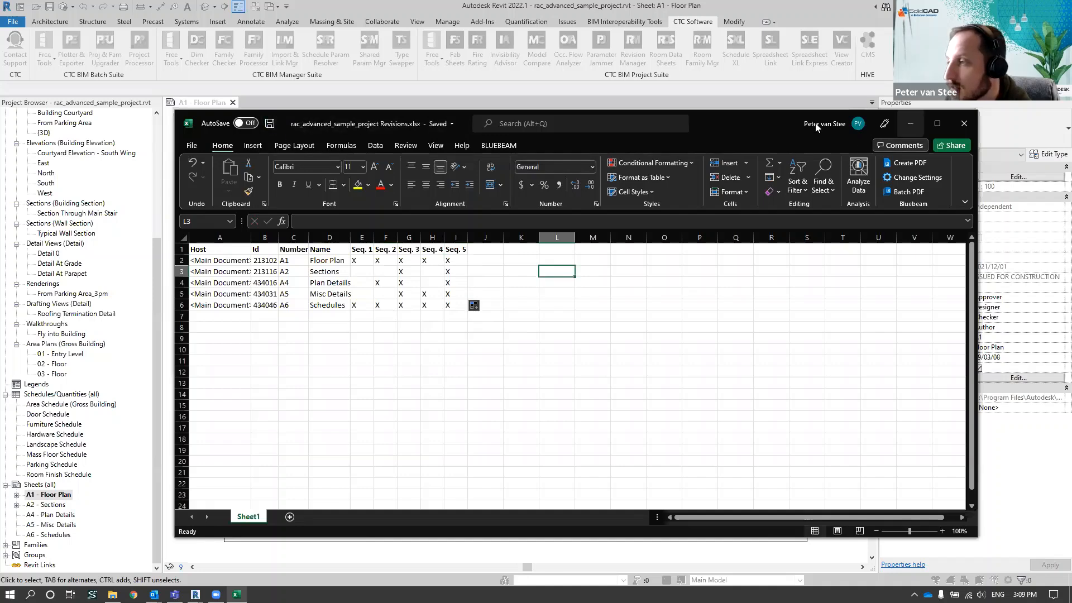
Switch back to Revit and load rac_advanced_sample_project Revisions.xlsx into Revision Manager, dismissing the import summary
left_click(911, 123)
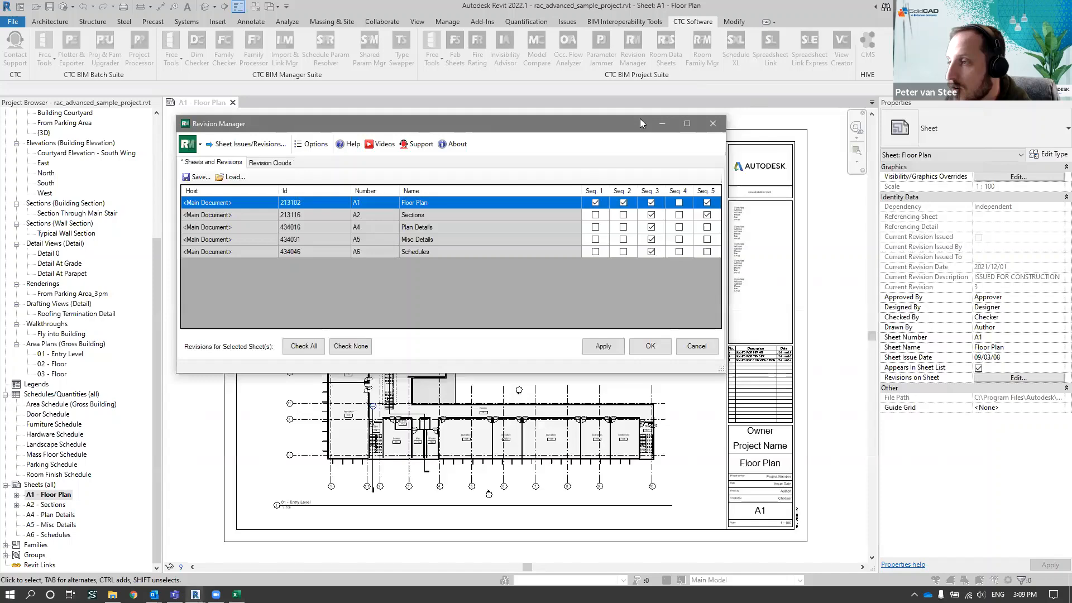
left_click(235, 177)
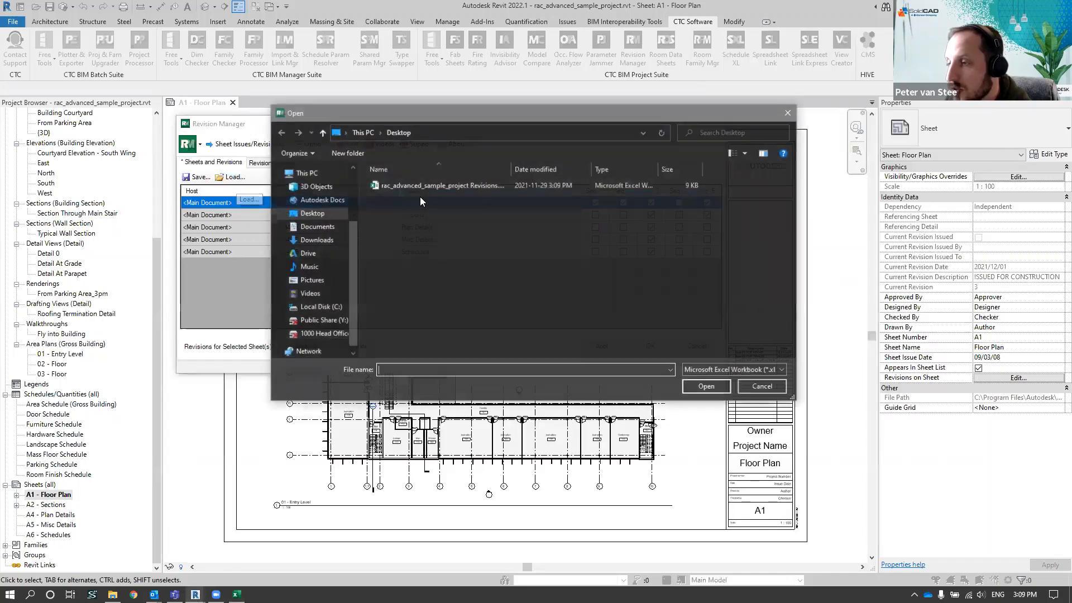
left_click(424, 185)
left_click(704, 387)
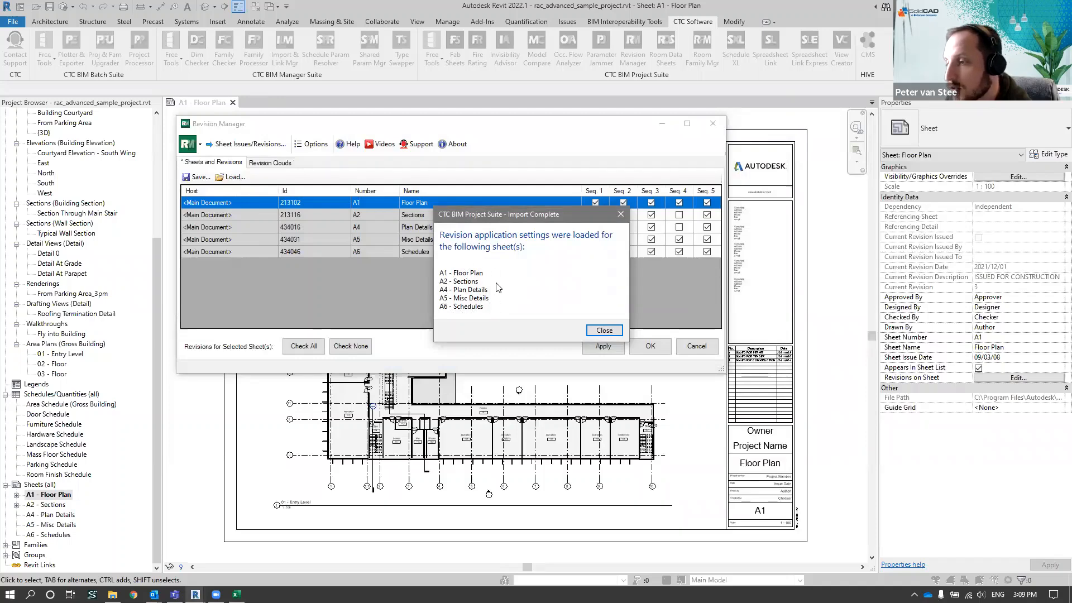
left_click(604, 330)
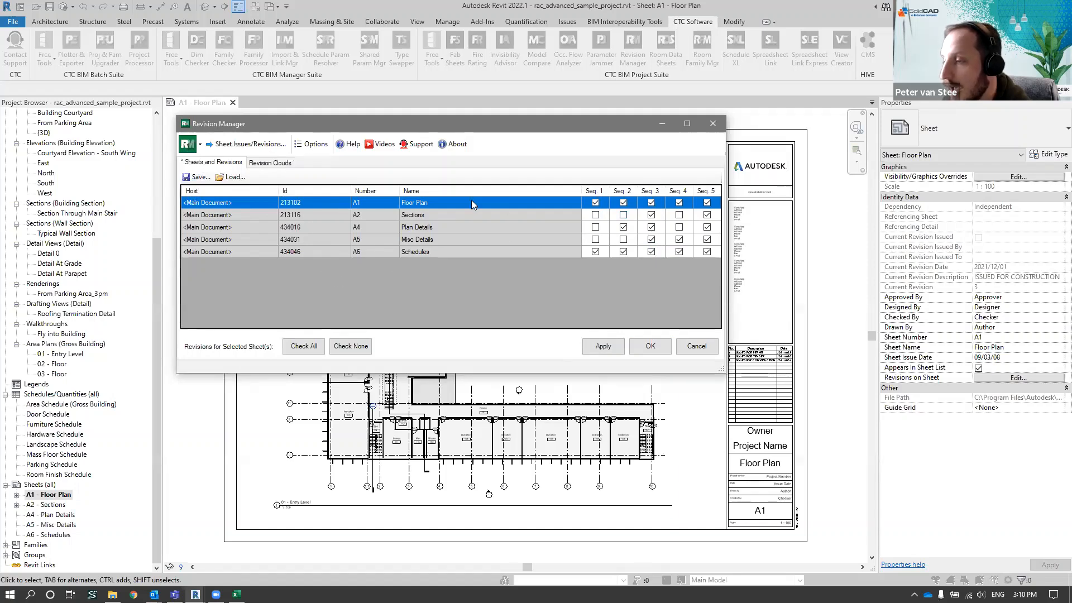
Clear and recheck all revisions for the Floor Plan sheet, and assign only Seq. 1, Seq. 3 and Seq. 5 to Sections
left_click(361, 349)
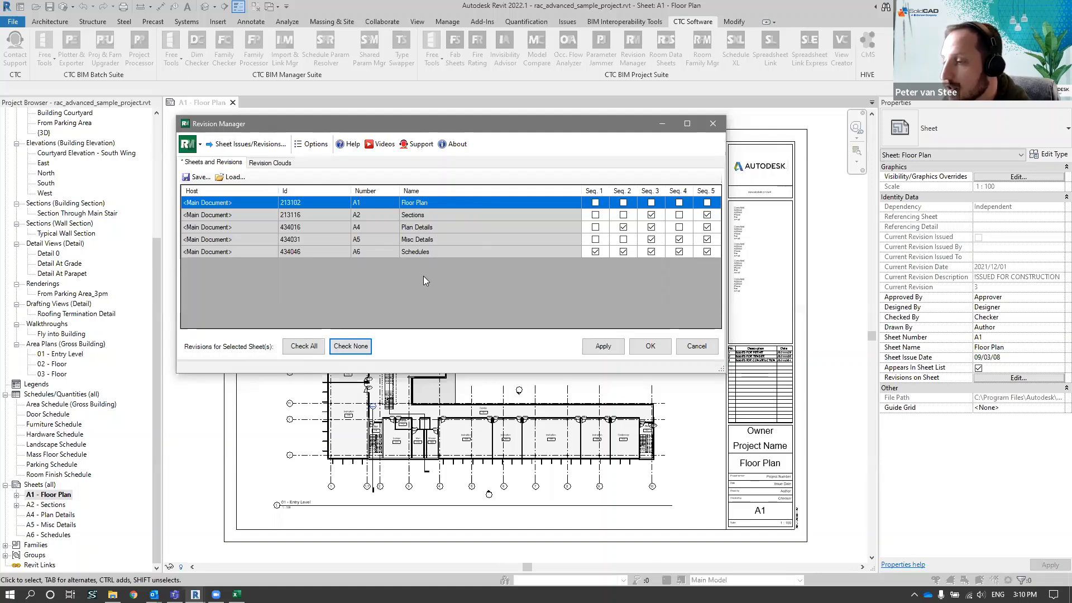
left_click(296, 347)
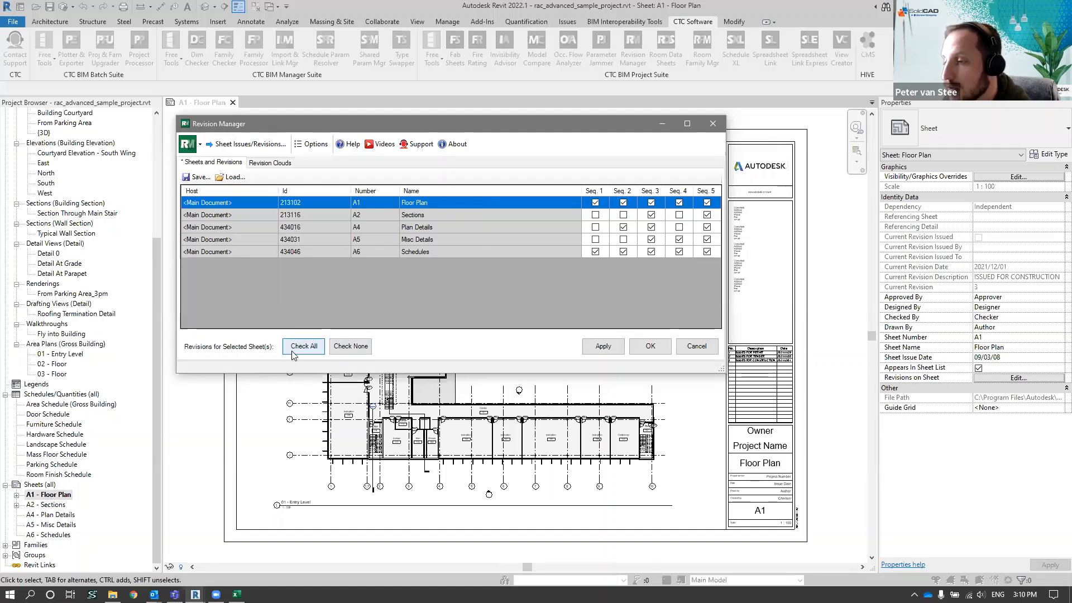
left_click(567, 218)
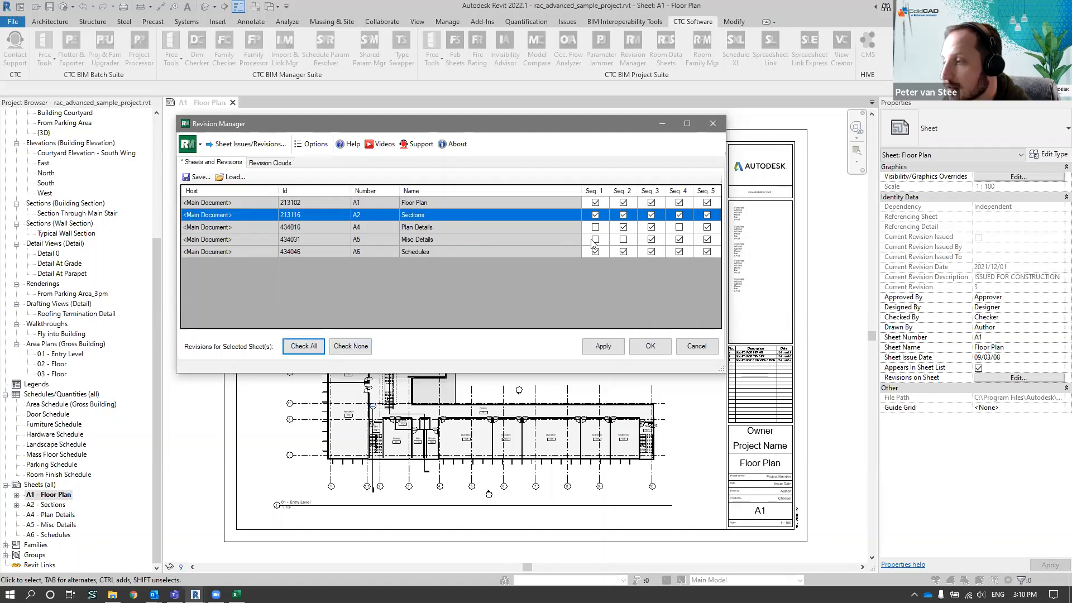
left_click(623, 215)
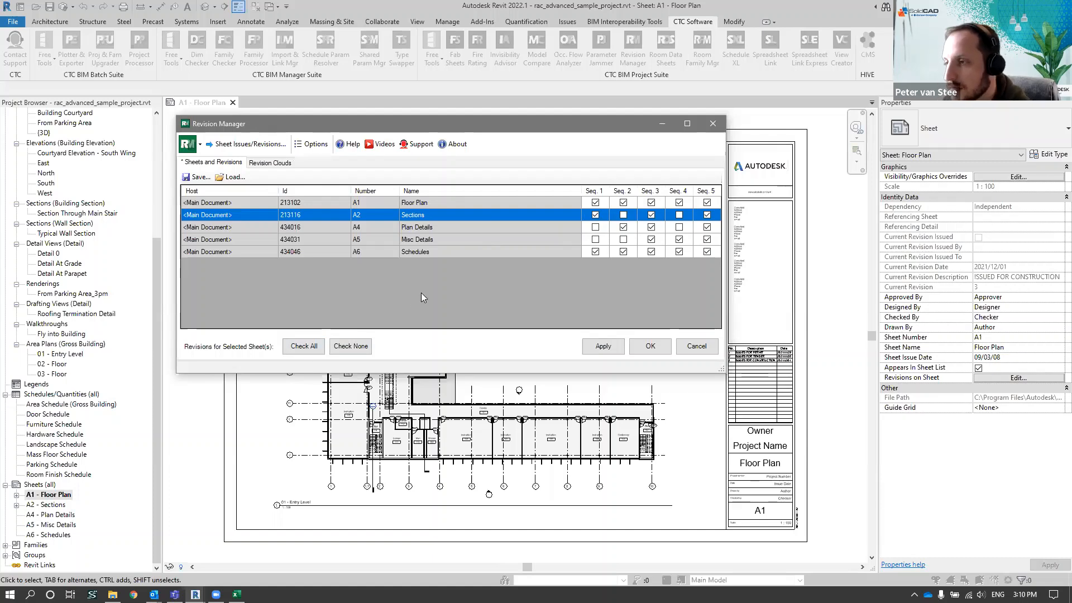
Look over the sheet rows, accept the revision assignments and close Revision Manager
left_click(240, 203)
left_click_drag(232, 213, 230, 261)
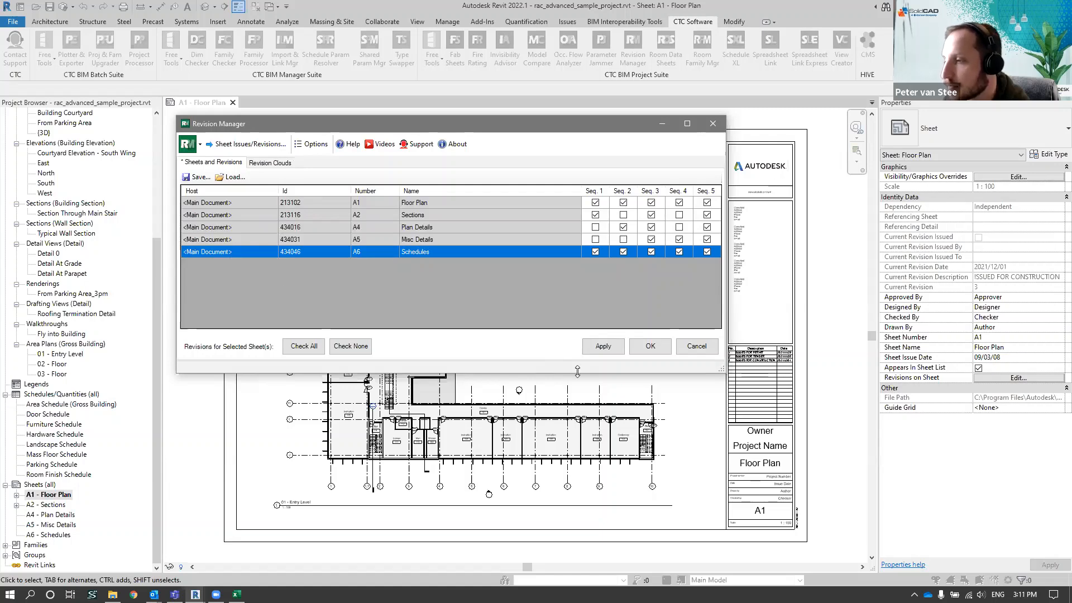
left_click(663, 348)
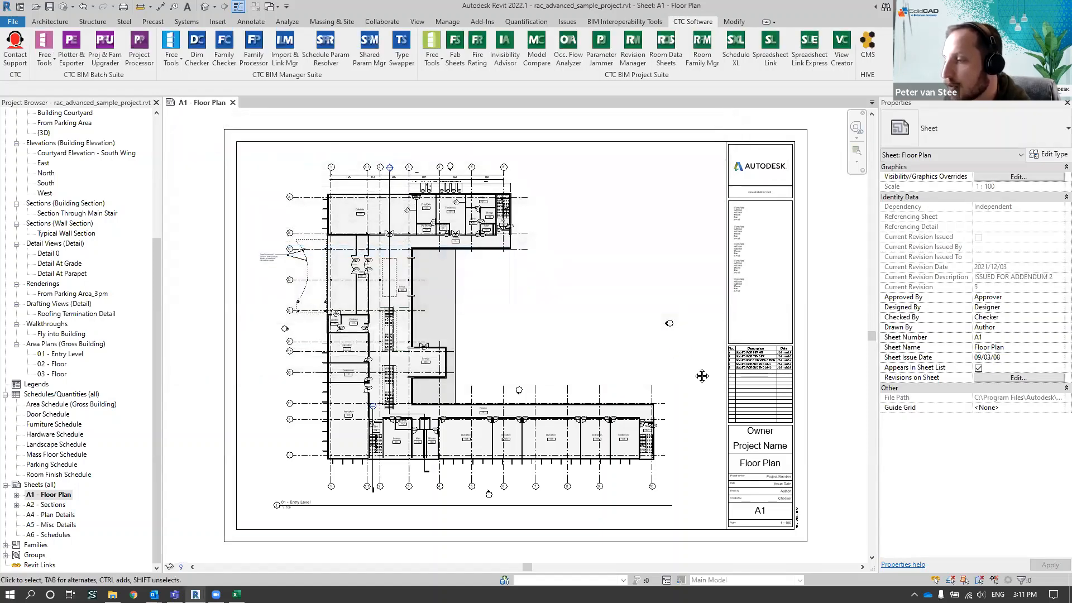
Activate the Entry Level viewport on sheet A1 and sketch a rectangular revision cloud about 3800 by 2500 mm around door 132B
middle_click_drag(696, 373, 688, 312)
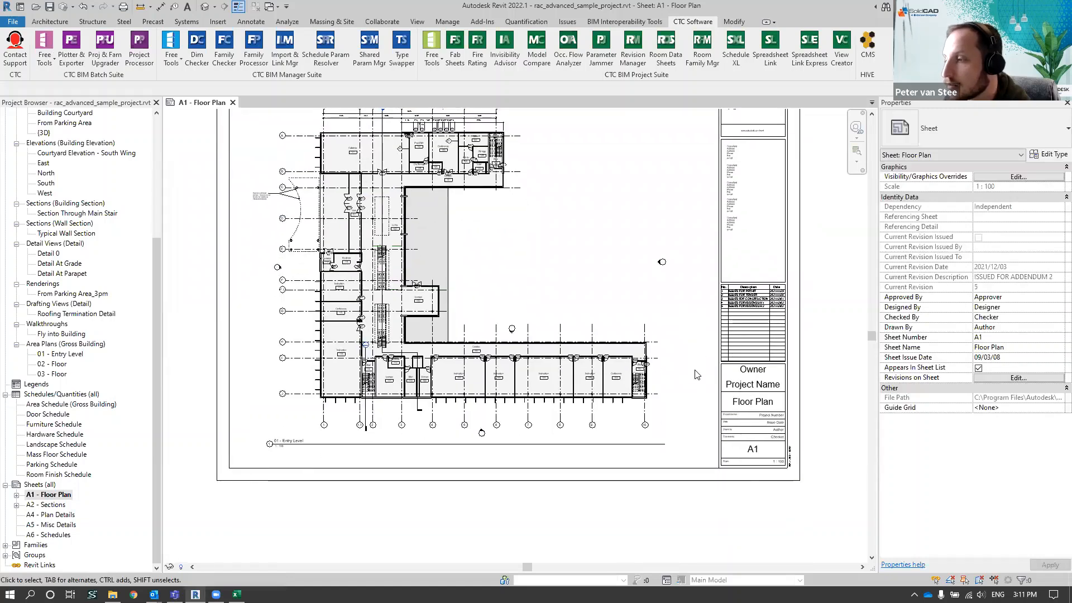
scroll(695, 373, "up", 5)
middle_click_drag(712, 307, 751, 286)
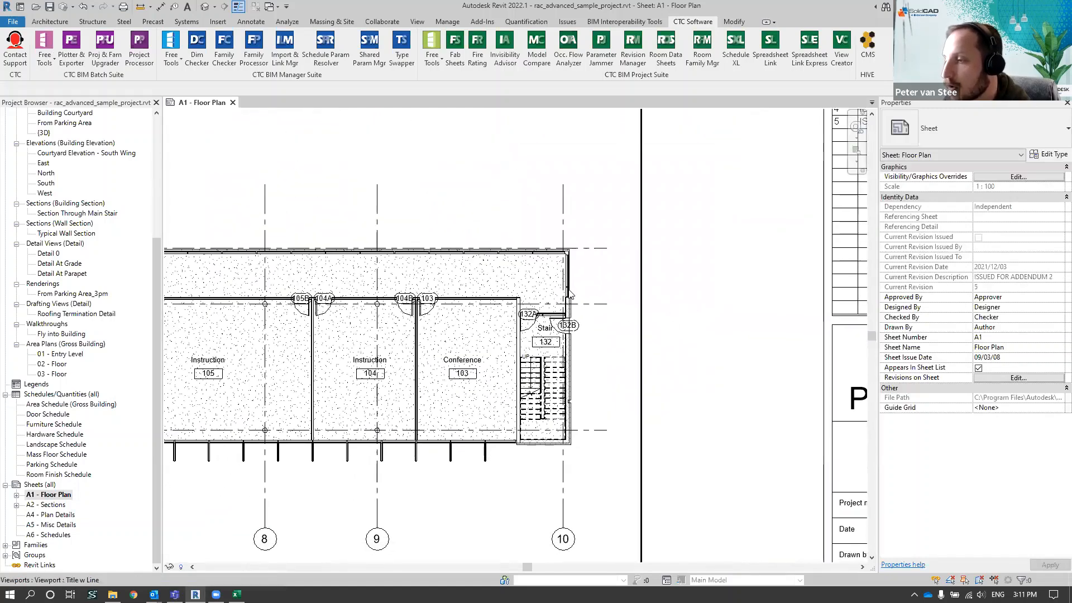
double_click(591, 271)
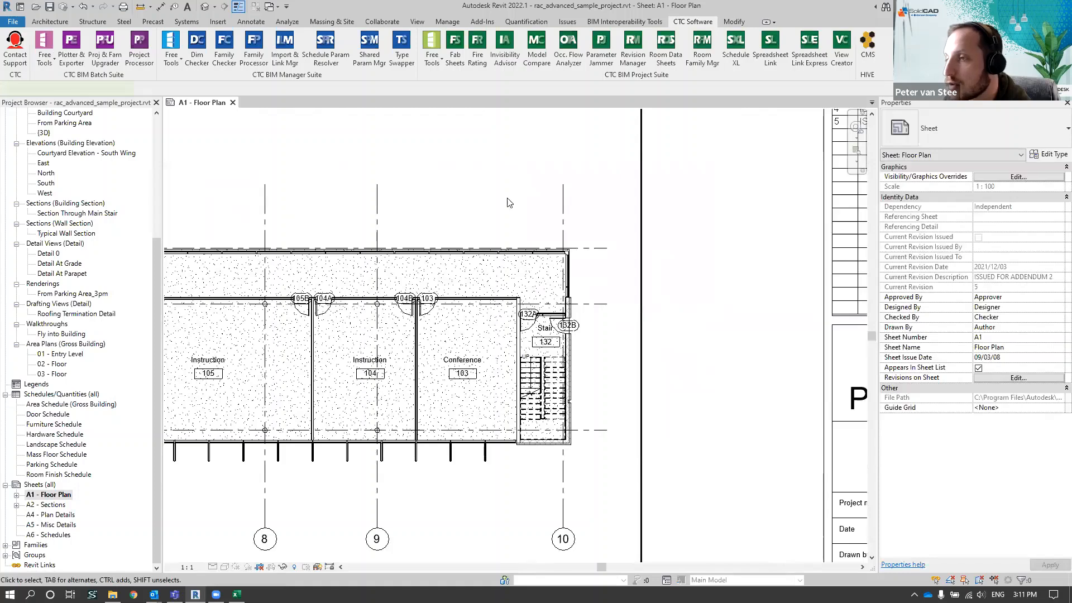
left_click(252, 22)
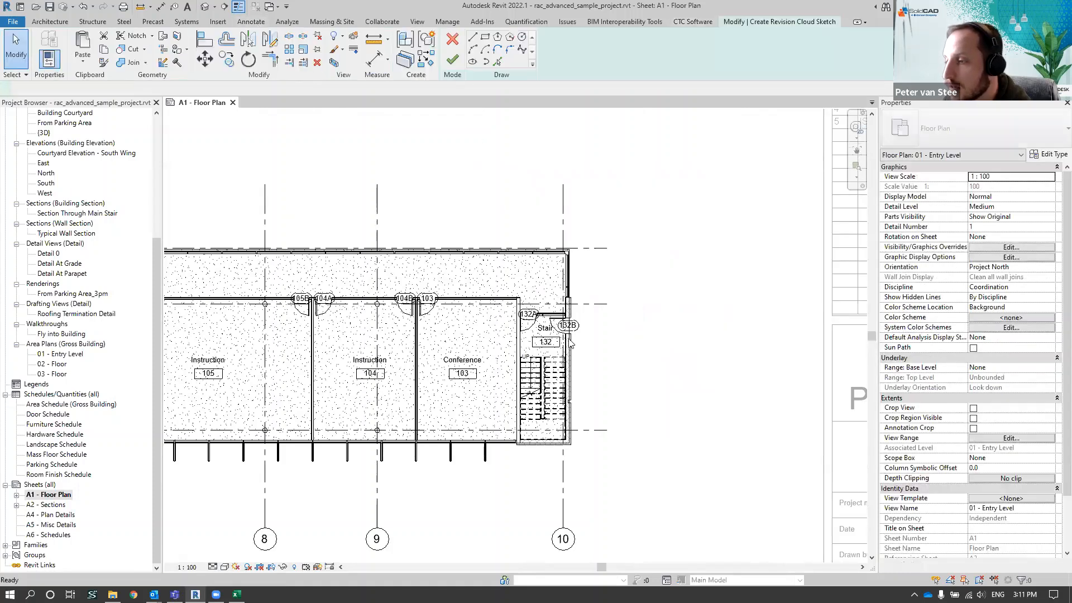
scroll(558, 327, "up", 4)
left_click(500, 247)
left_click(697, 380)
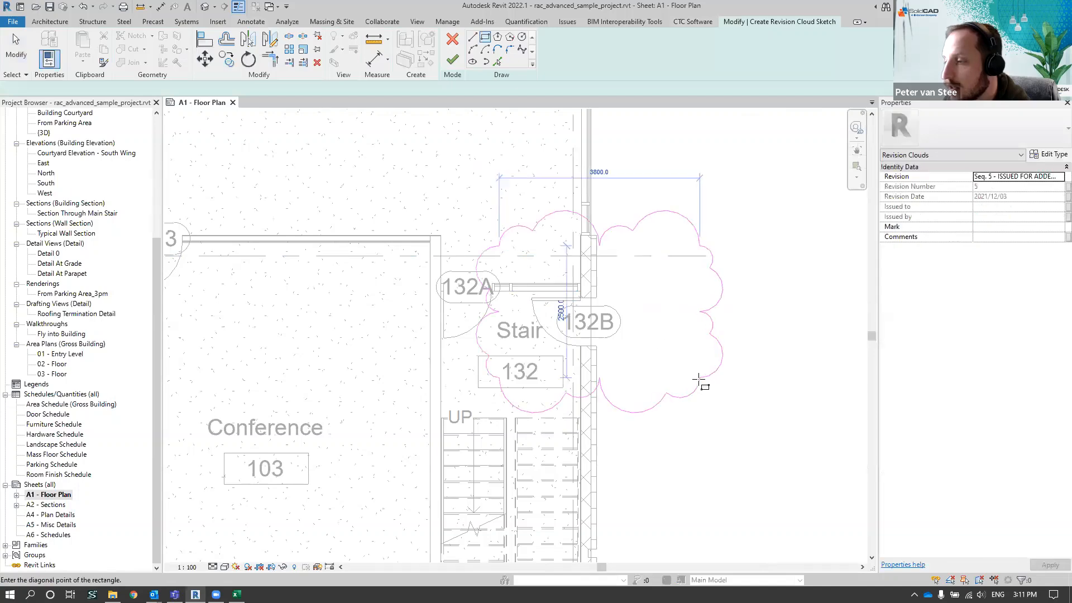
key("l")
key("i")
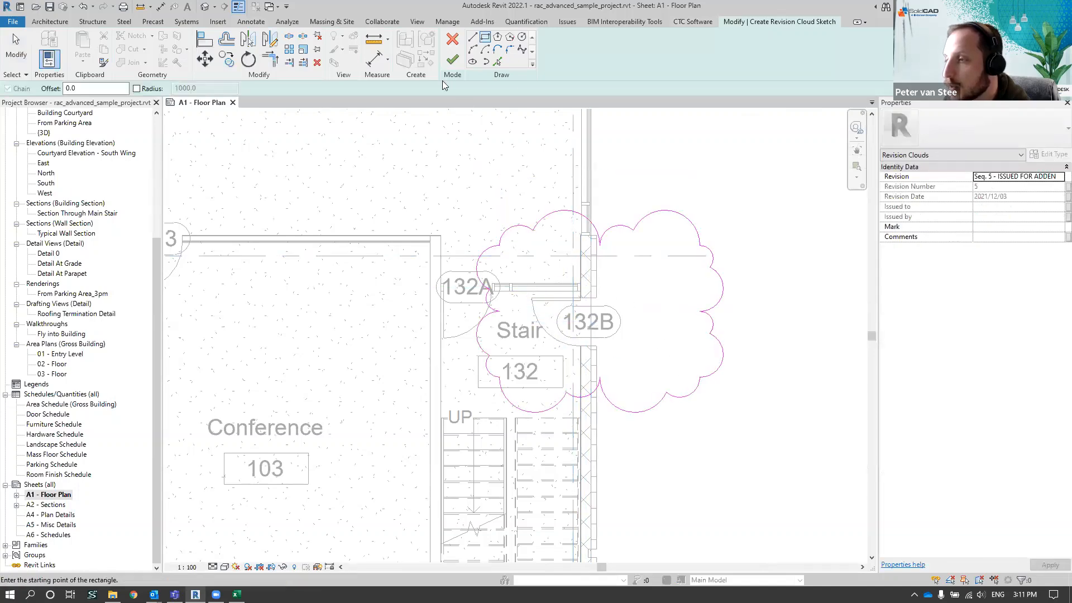
Choose Seq. 5 - ISSUED FOR ADDENDUM 2 as the cloud's revision and finish the sketch
left_click(1056, 178)
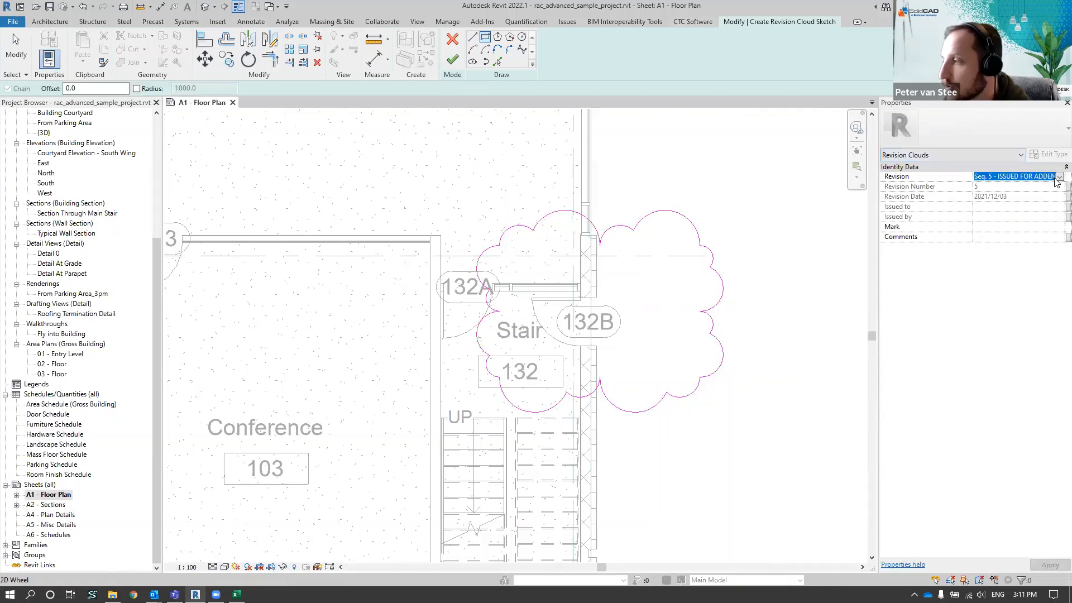
left_click(1060, 177)
left_click(1029, 220)
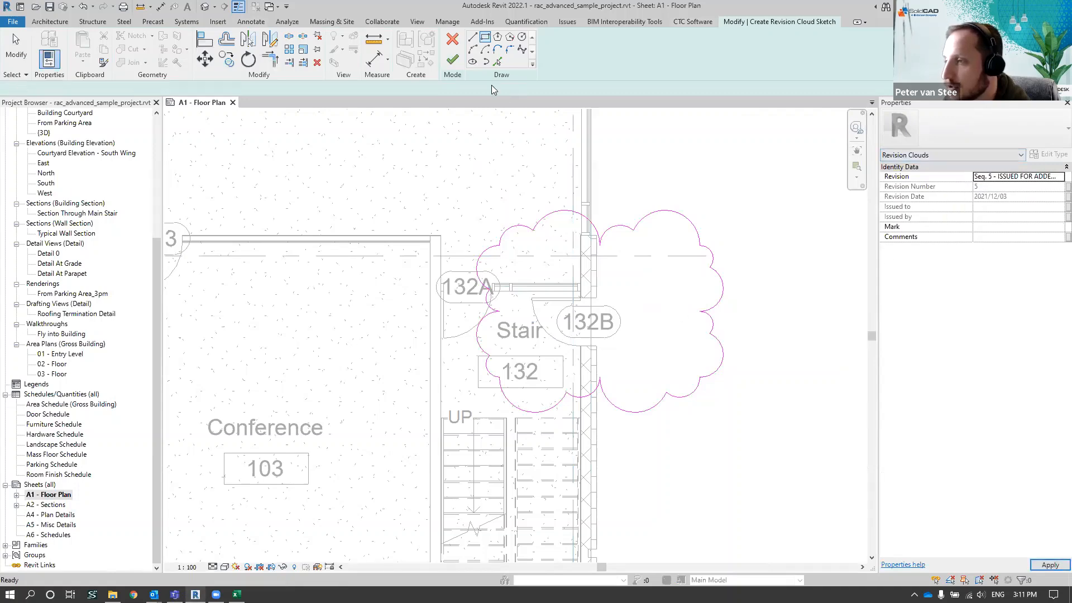
left_click(452, 59)
Flip door 132B in Stair 132 so it swings outward through the exterior wall
left_click(551, 313)
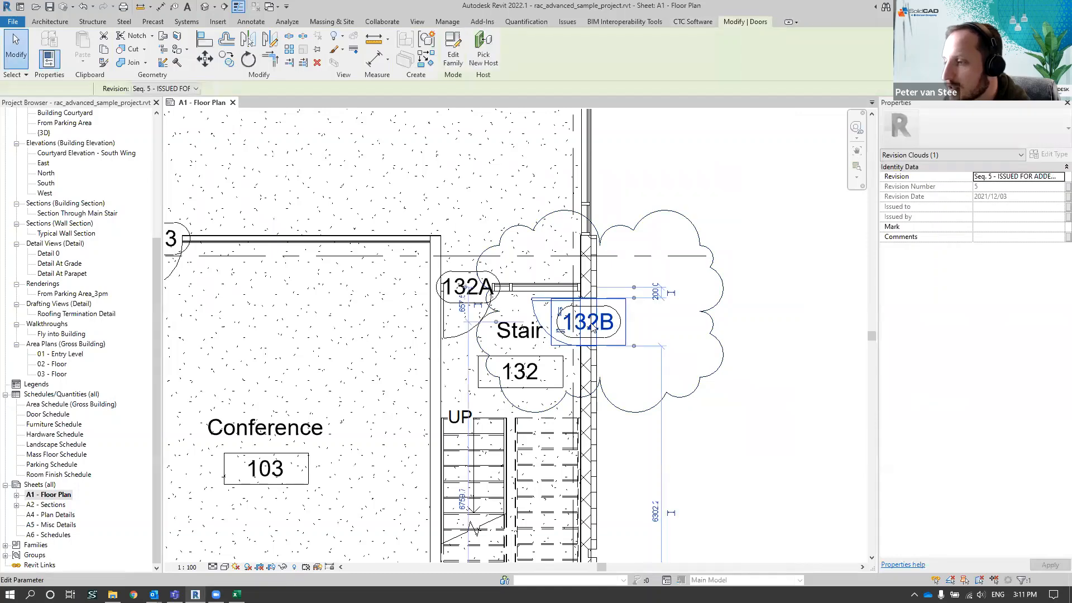
scroll(592, 323, "up", 2)
left_click(551, 336)
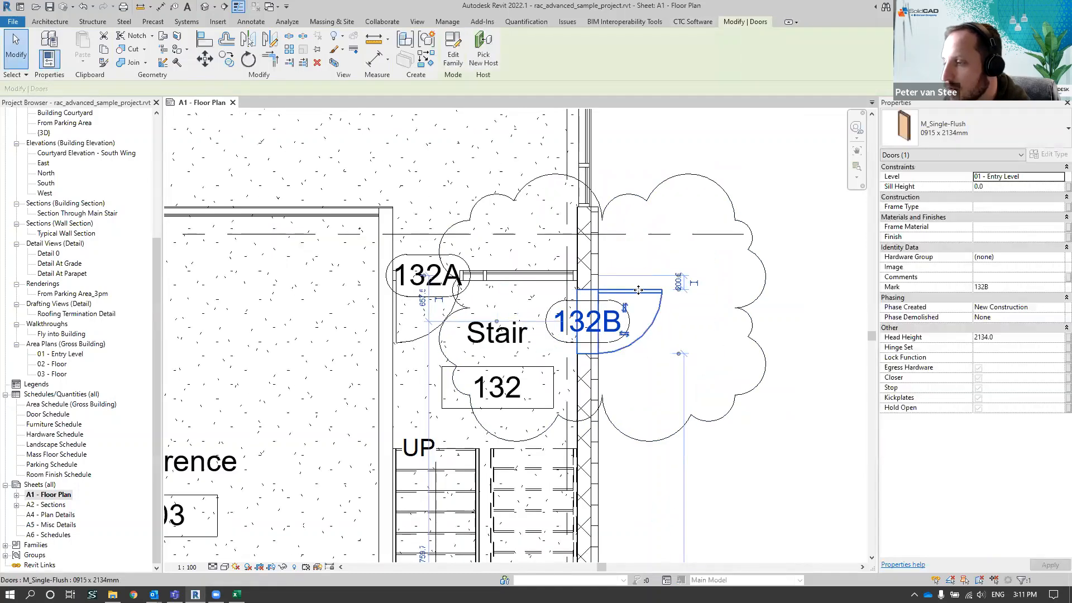
Move the revision cloud around door 132B slightly down and set its Comments to "Changed Door to swing out"
left_click(733, 215)
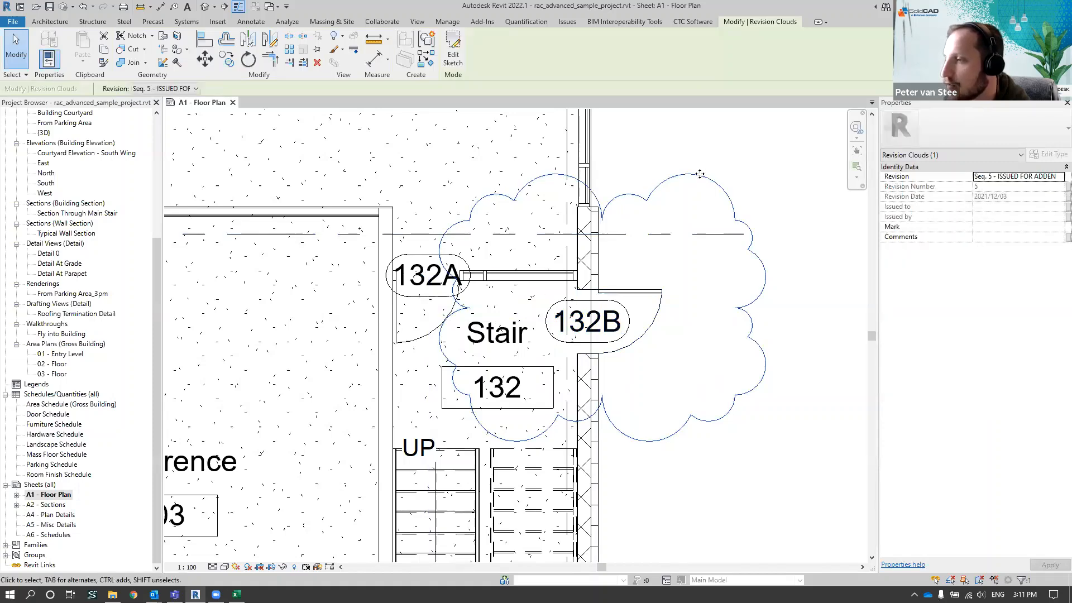
left_click_drag(694, 177, 694, 187)
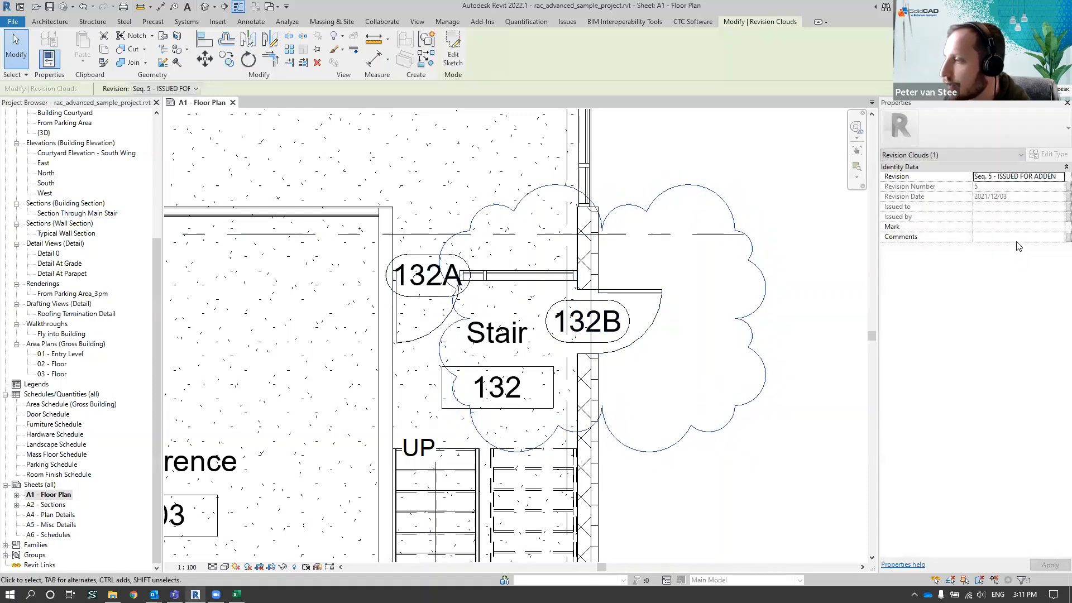
left_click(1017, 237)
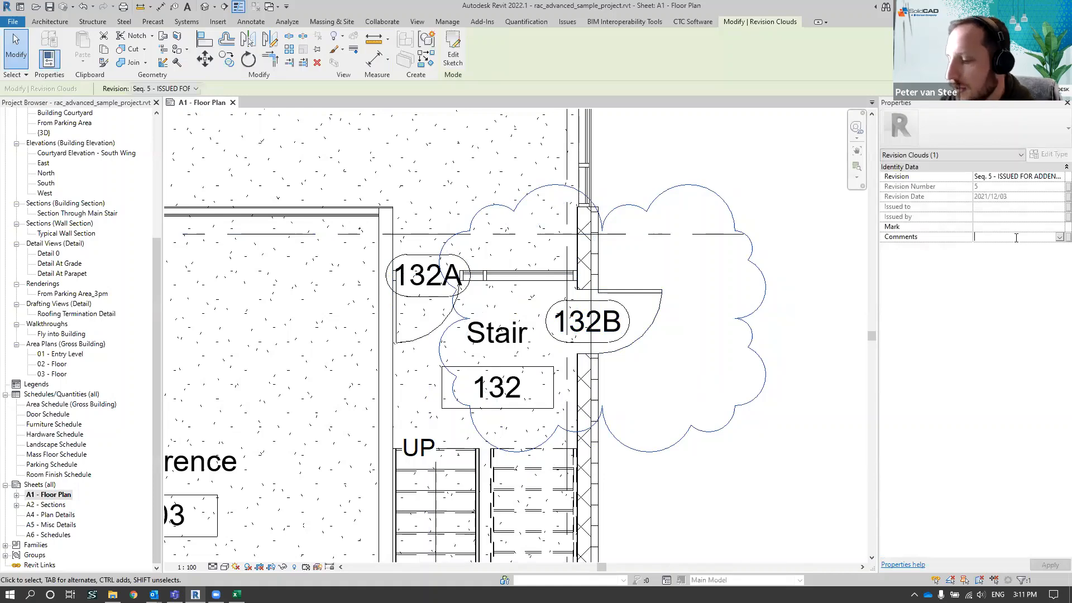
type("Changed Door to swing out")
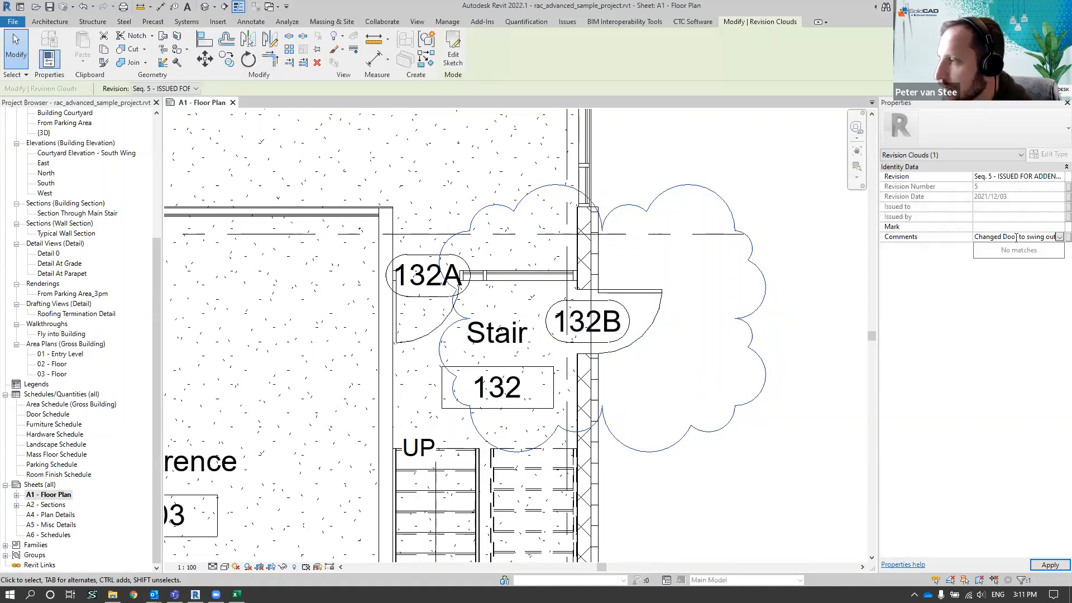
left_click(779, 188)
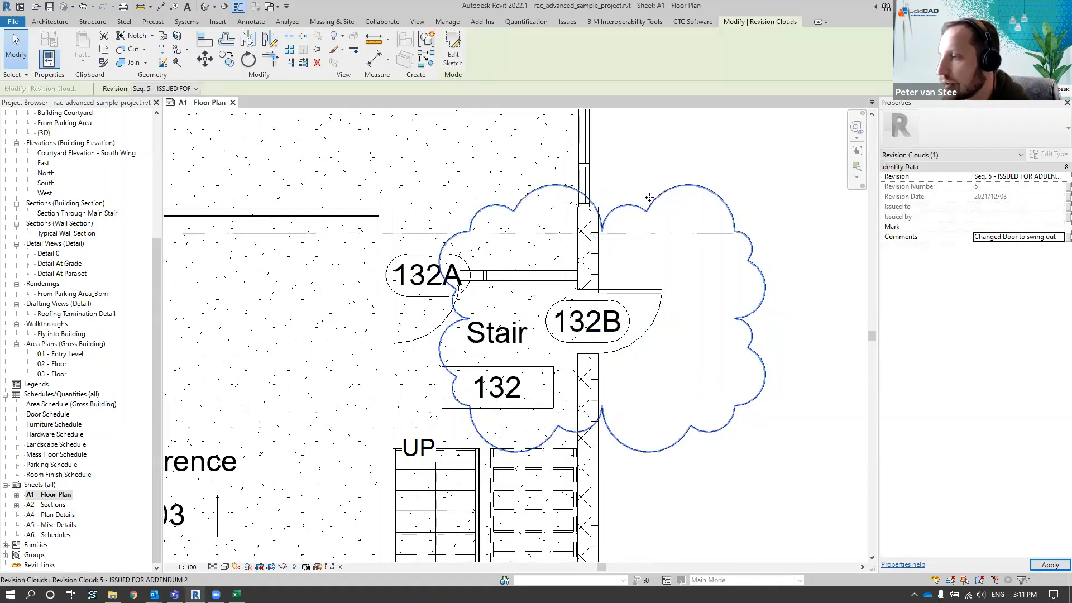
Flip door 130 in Stair 130 so it swings outward through the exterior wall
scroll(581, 323, "down", 5)
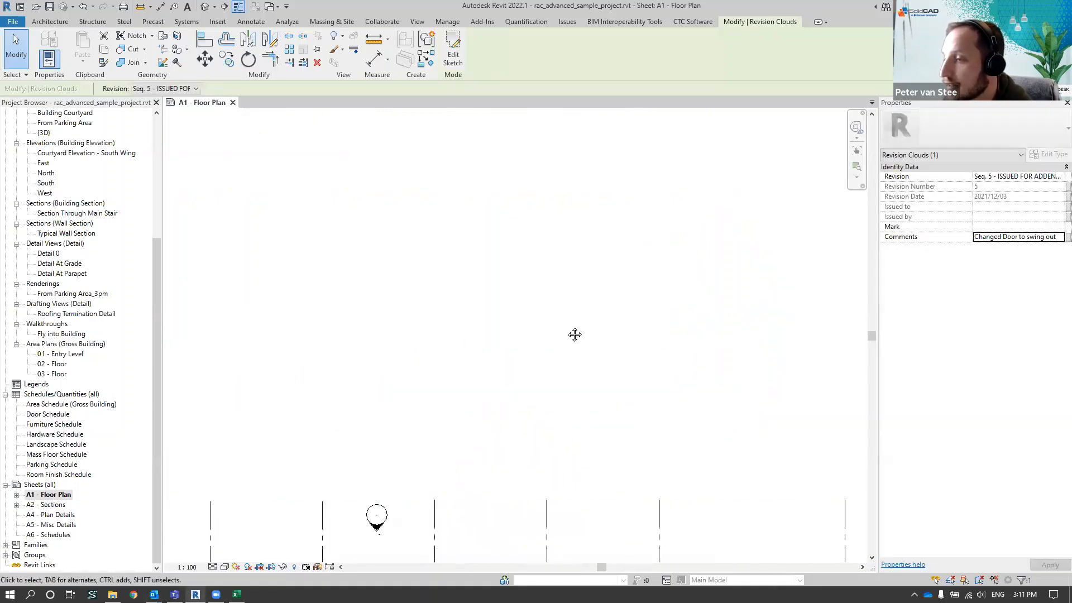
scroll(612, 268, "up", 5)
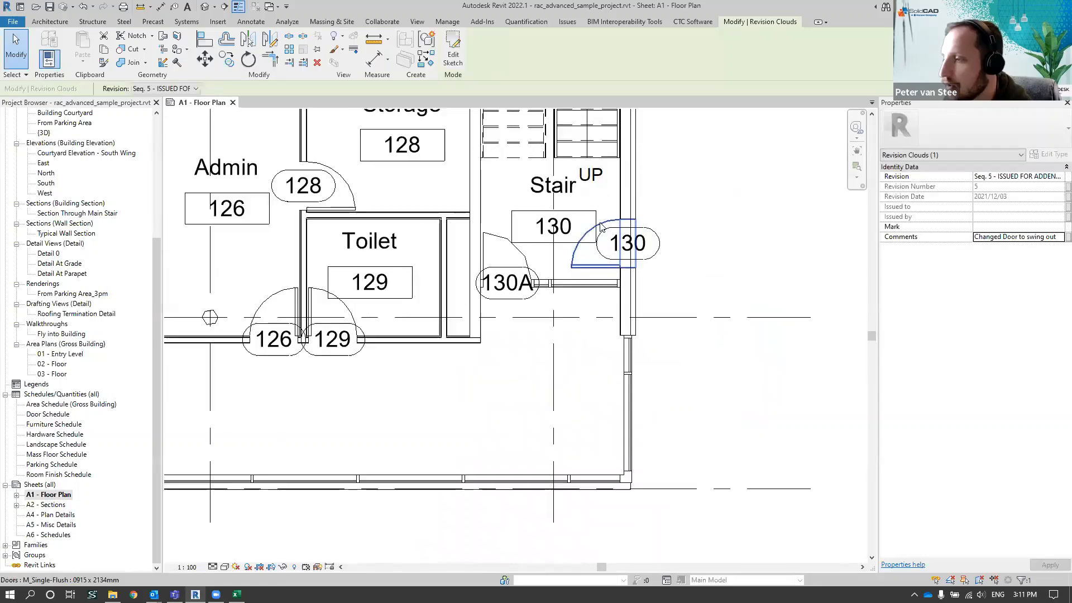
left_click(635, 241)
scroll(636, 242, "up", 2)
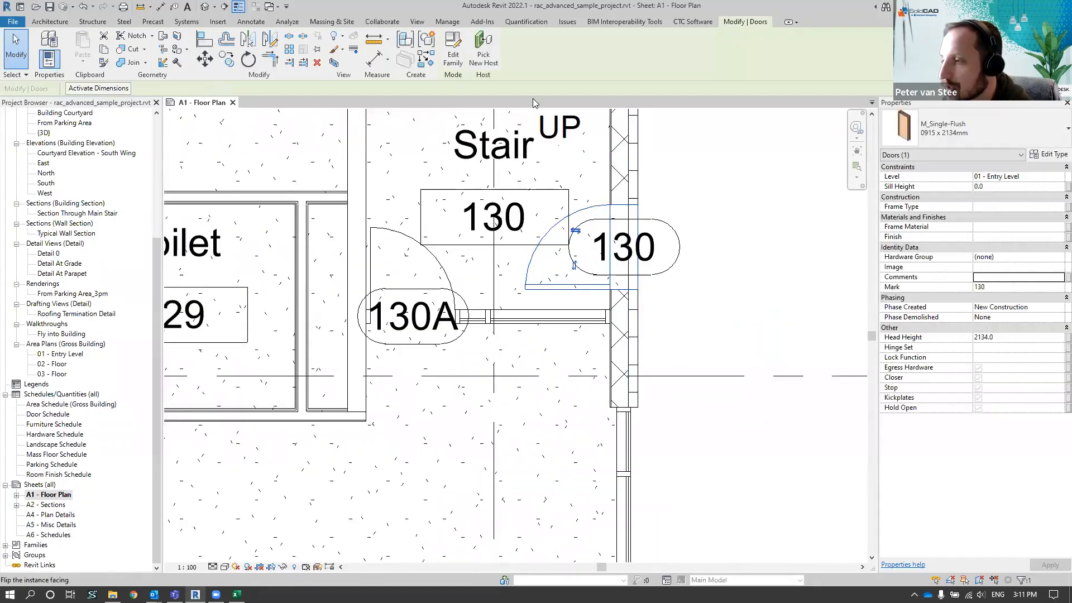
left_click(766, 169)
middle_click_drag(737, 151, 691, 182)
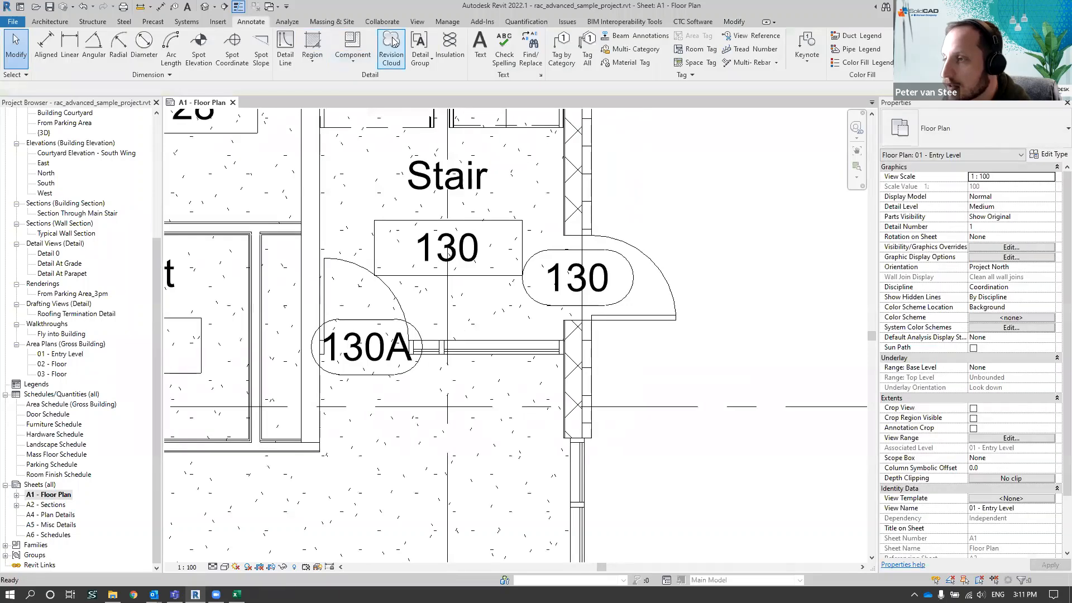
Draw a rectangular revision cloud around door 130 for Seq. 5 and finish the sketch
left_click(391, 44)
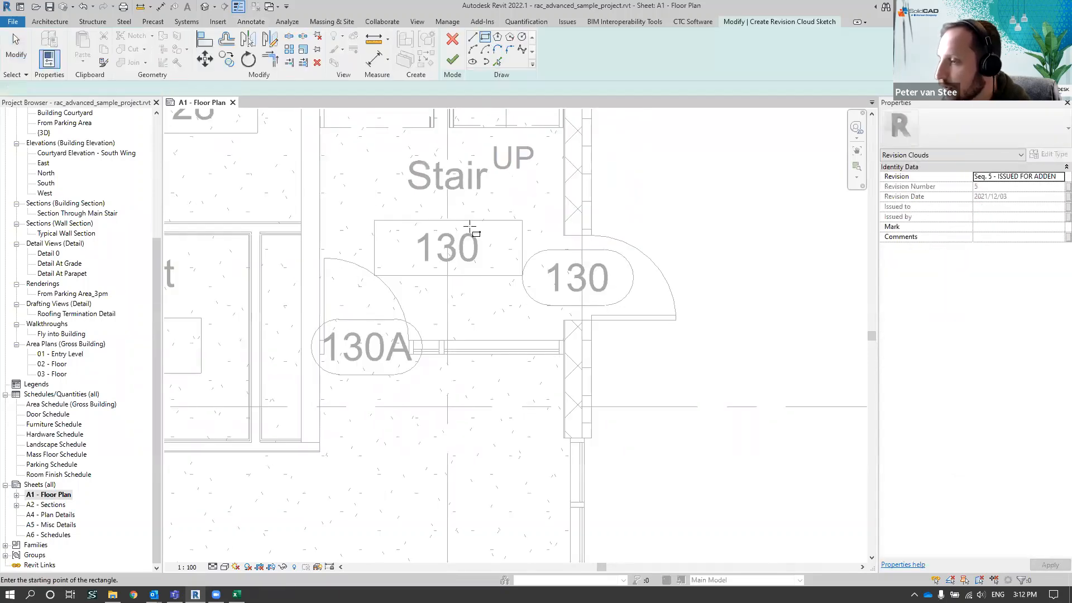
left_click(456, 200)
left_click(798, 367)
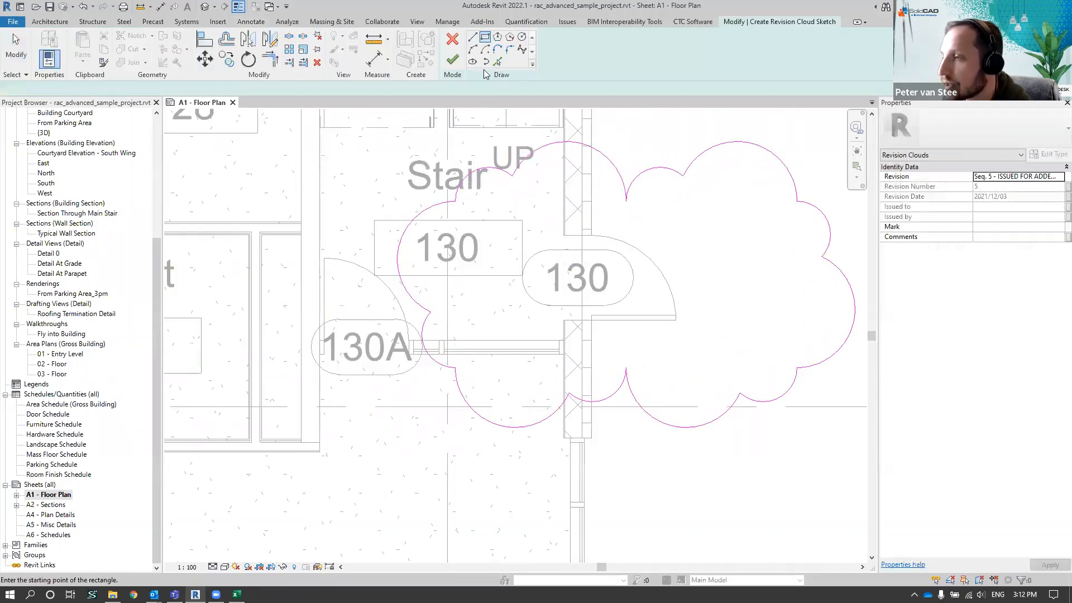
left_click(452, 61)
Reuse the existing comment "Changed Door to swing out" for the revision cloud around door 130
left_click(1003, 237)
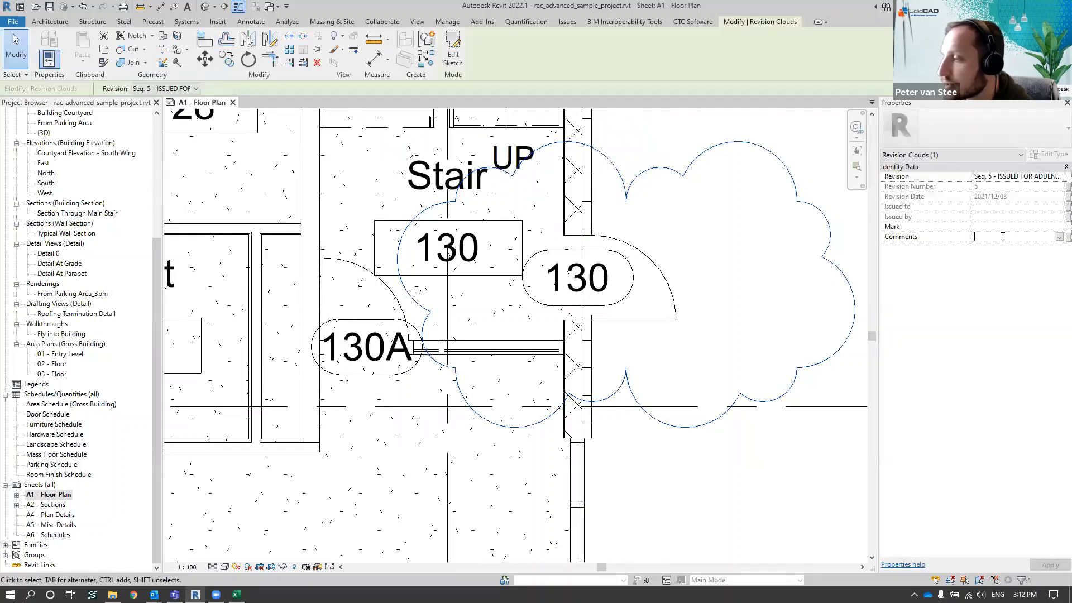
left_click(1060, 236)
left_click(1022, 247)
left_click(754, 264)
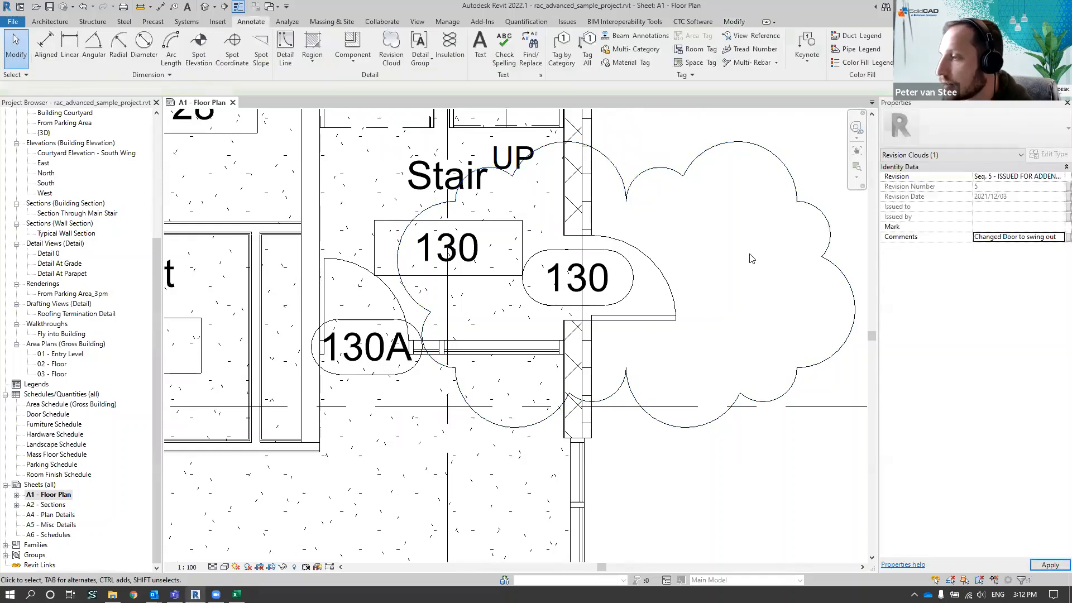
Inspect the revision and comment properties of the cloud around door 130
scroll(726, 288, "down", 2)
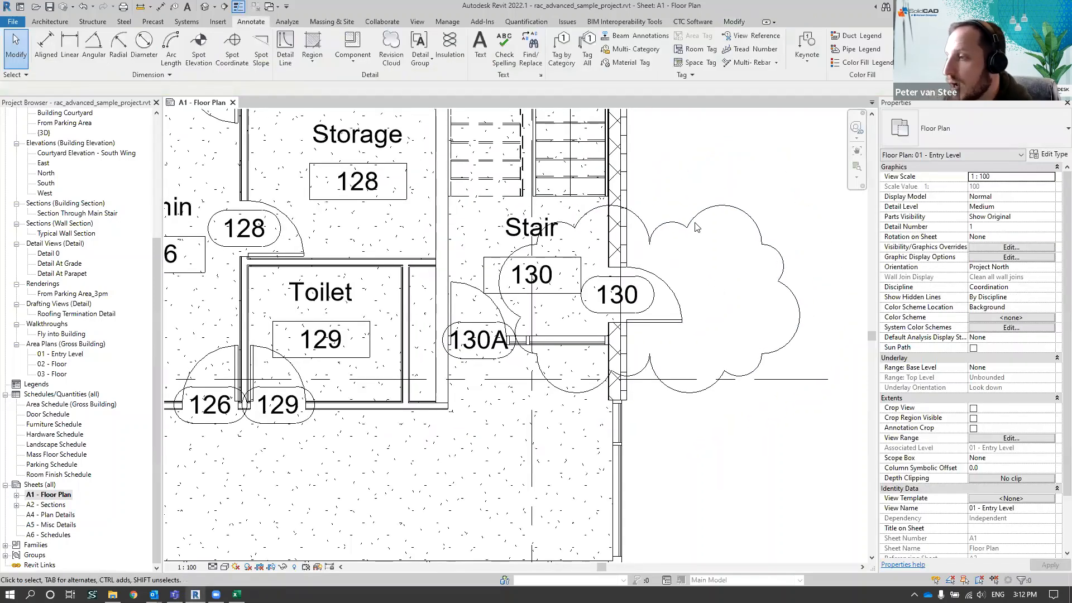
left_click(696, 227)
left_click(693, 174)
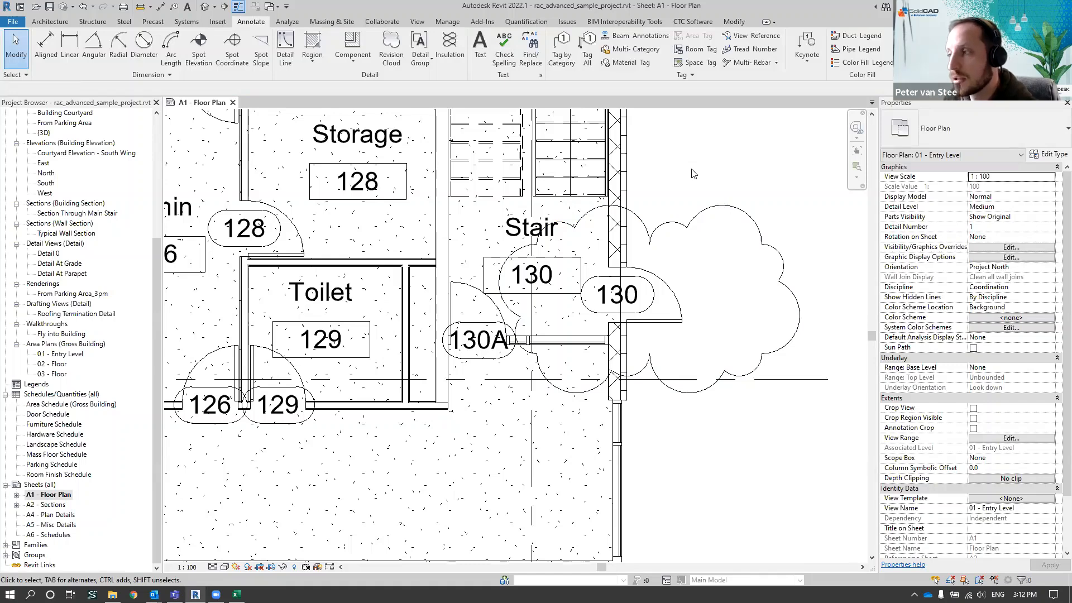
left_click(695, 221)
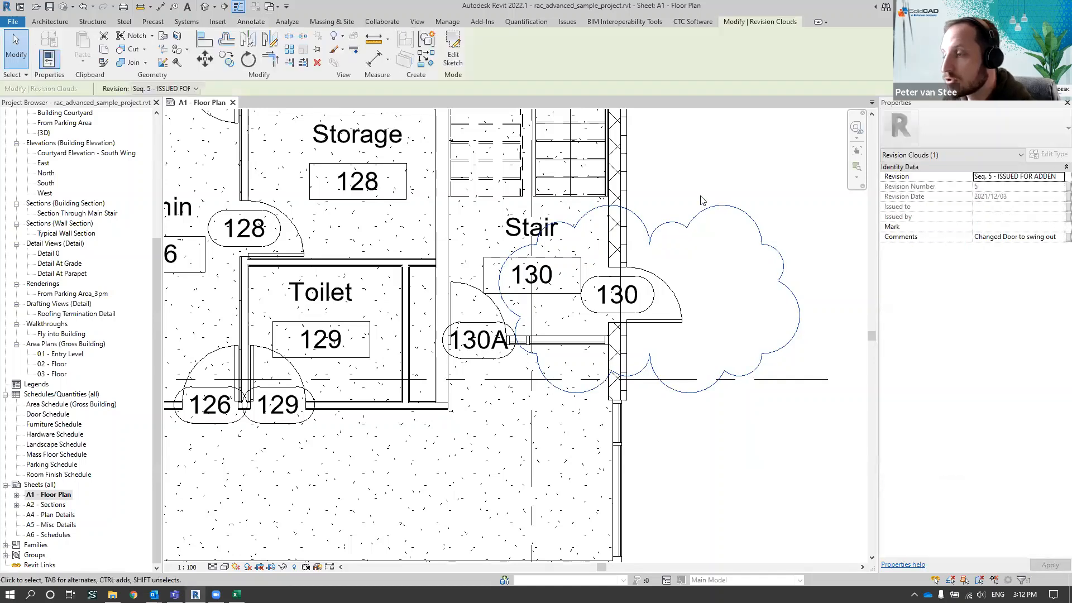
left_click(713, 168)
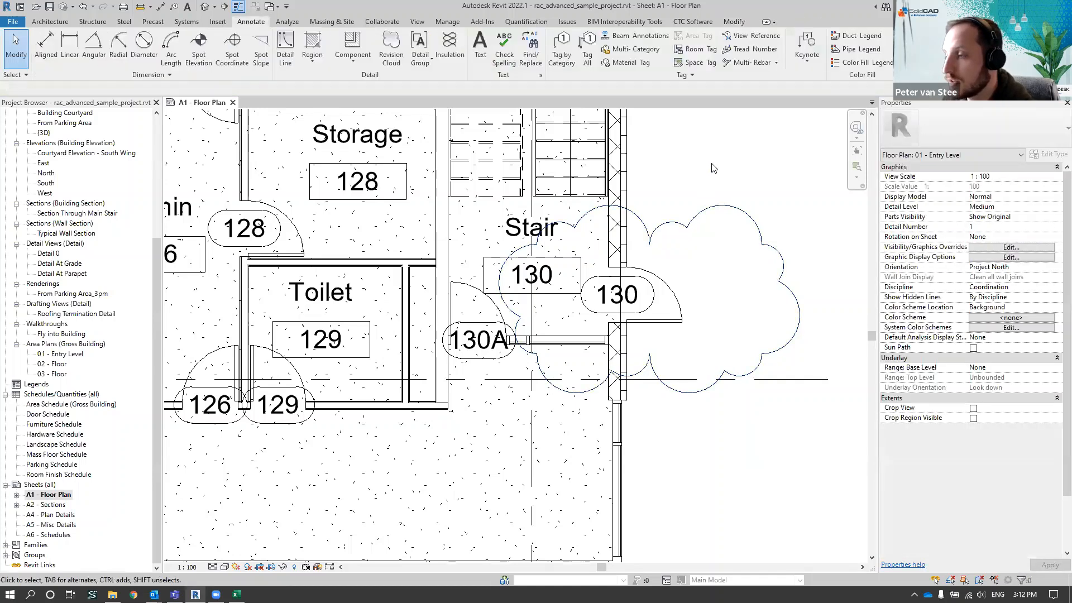
scroll(659, 203, "down", 4)
scroll(754, 218, "down", 3)
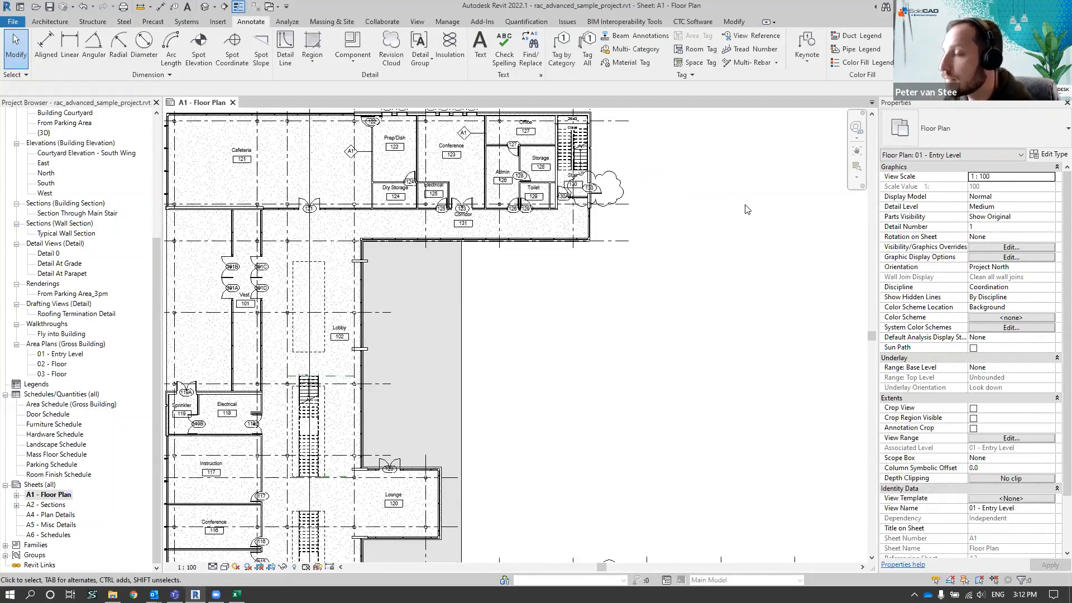
left_click(624, 184)
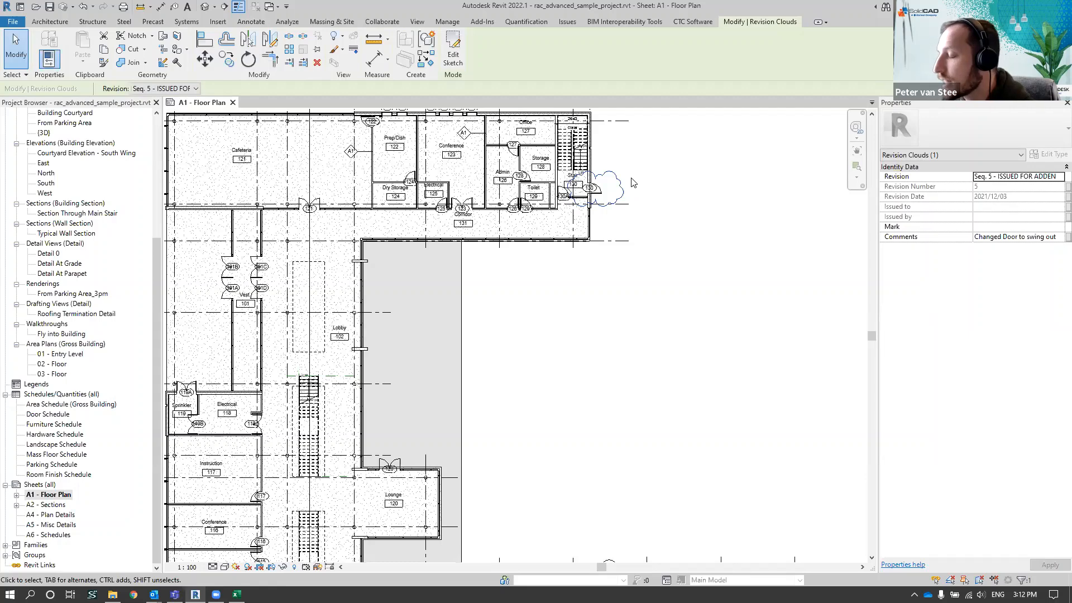
left_click(712, 176)
Bring both revision clouds into view and deactivate the viewport to return to the Floor Plan sheet
scroll(712, 176, "down", 3)
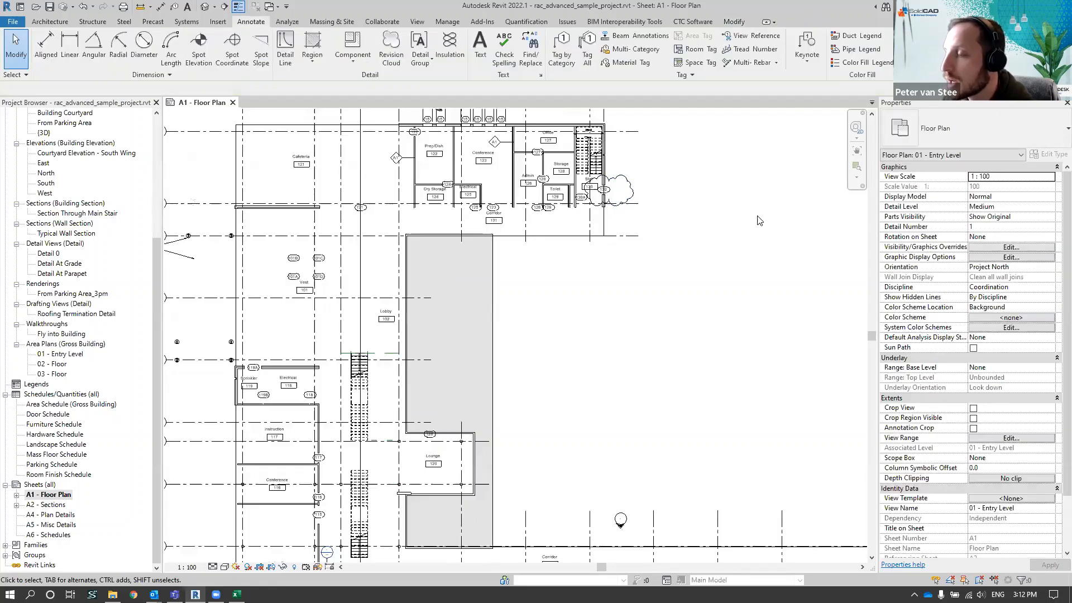
mouse_move(575, 223)
middle_mouse_down()
mouse_move(742, 224)
mouse_move(718, 225)
middle_mouse_up()
middle_click_drag(787, 223, 684, 245)
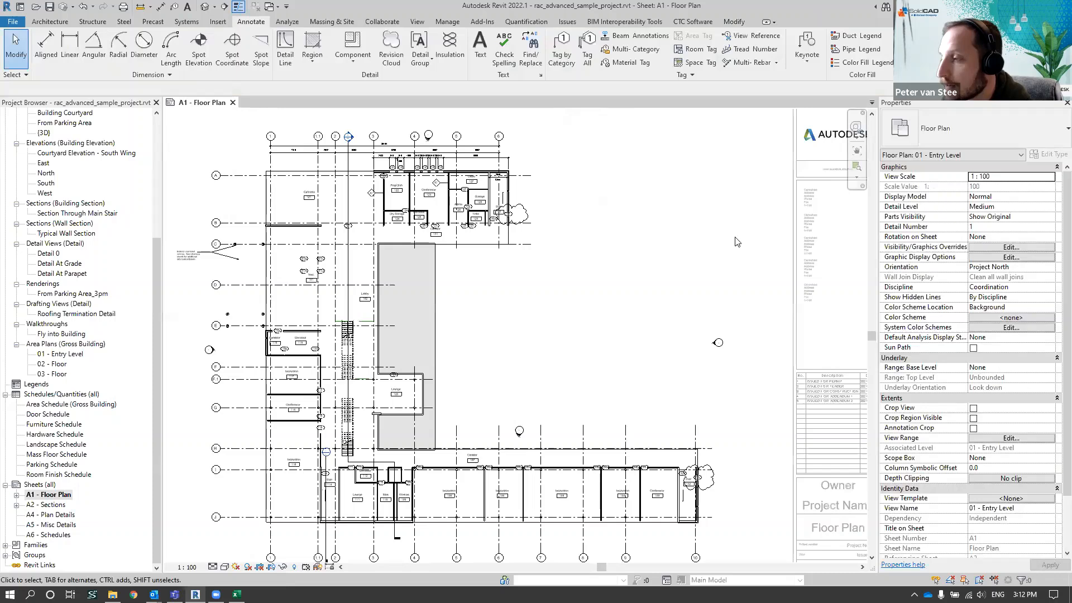
double_click(762, 240)
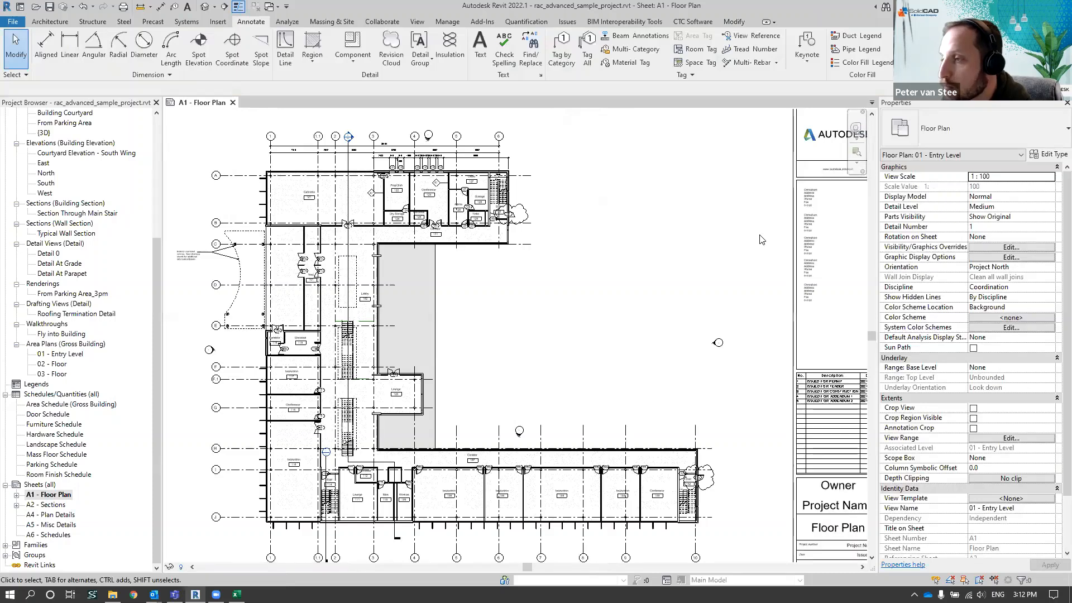
Look through the categories for a new schedule for revisions and cancel the schedule
left_click(417, 21)
left_click(613, 60)
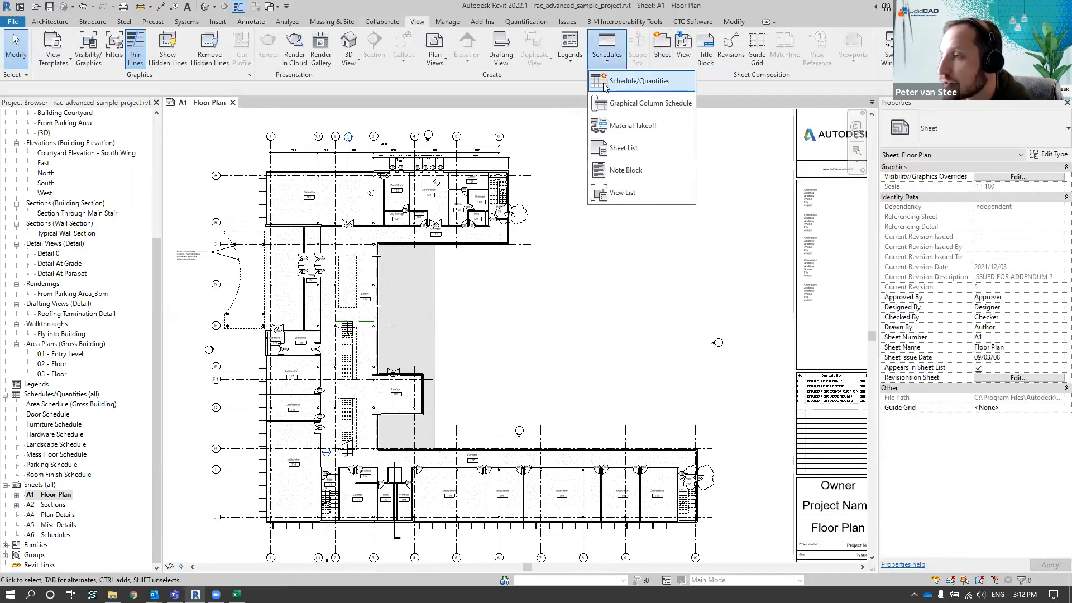
left_click(632, 81)
key("r")
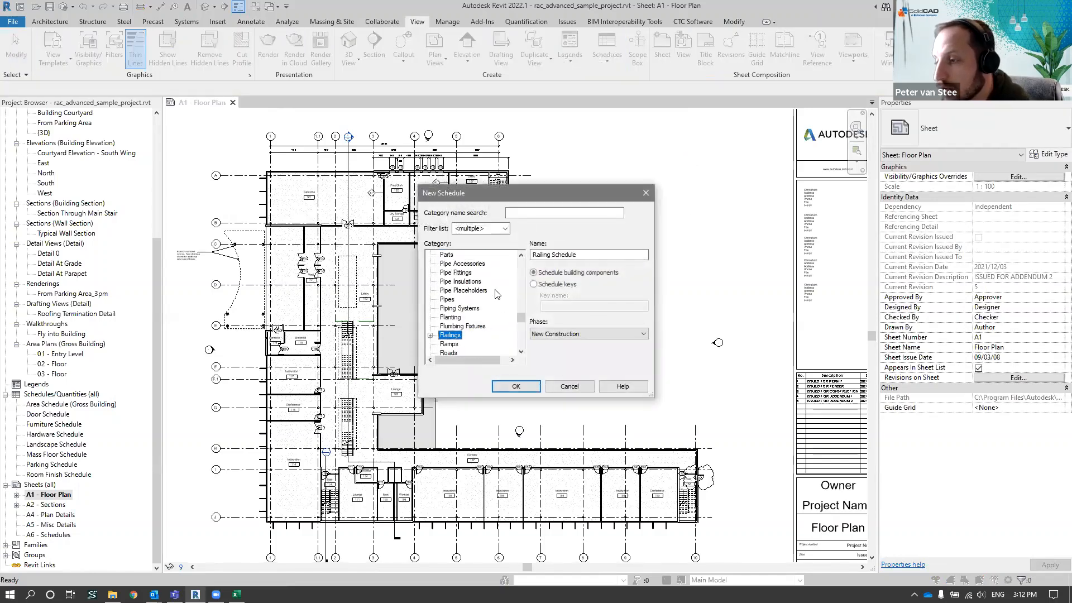
scroll(497, 290, "down", 1)
scroll(499, 294, "down", 1)
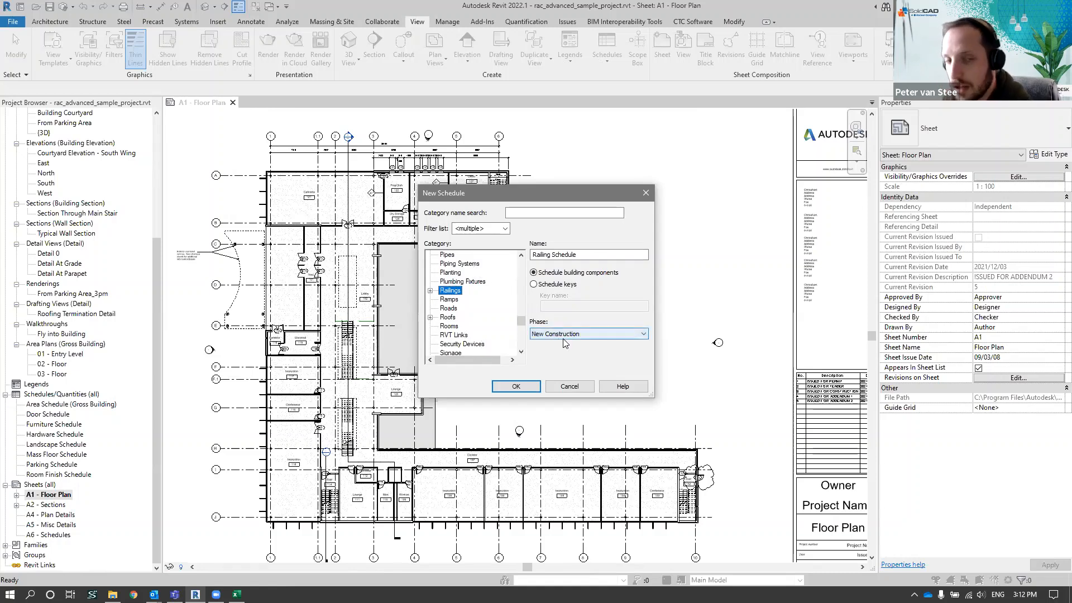
left_click(570, 386)
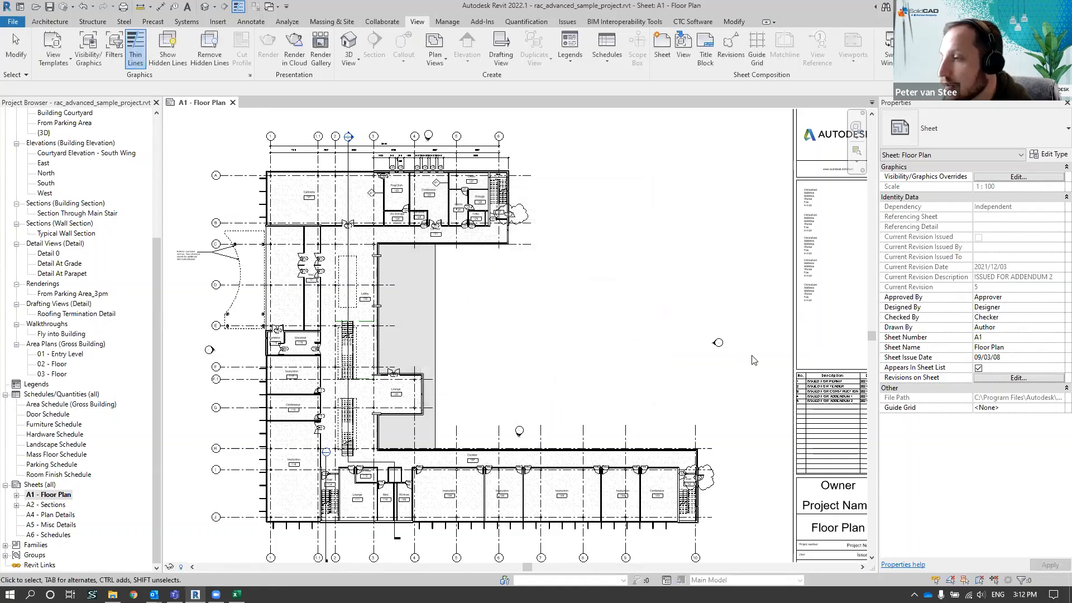
Open Revision Manager and examine the listed revision clouds, including the full comment text of the first cloud
left_click(692, 22)
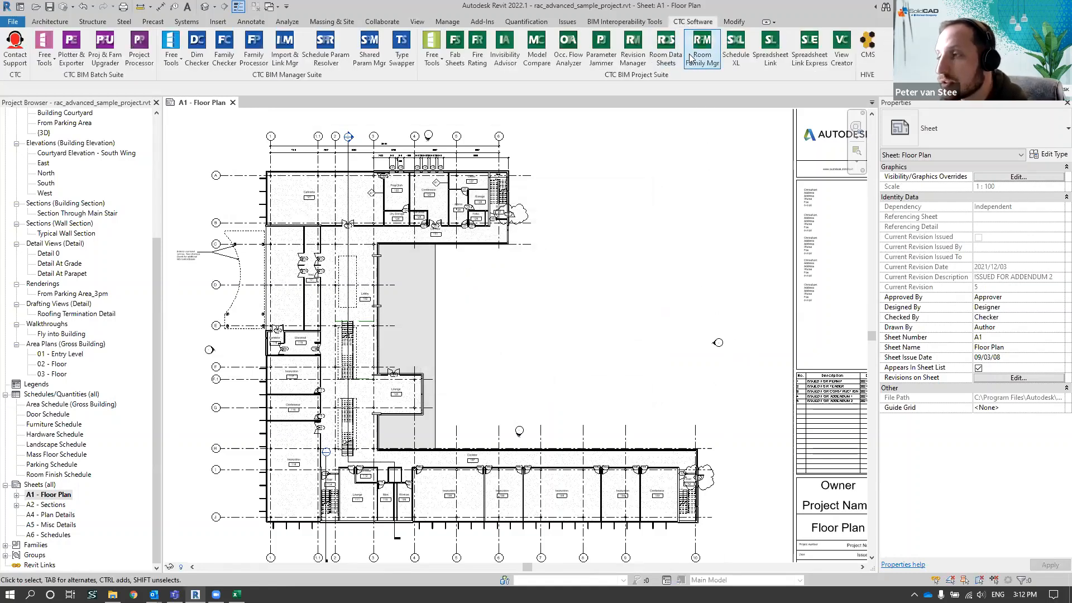
left_click(640, 64)
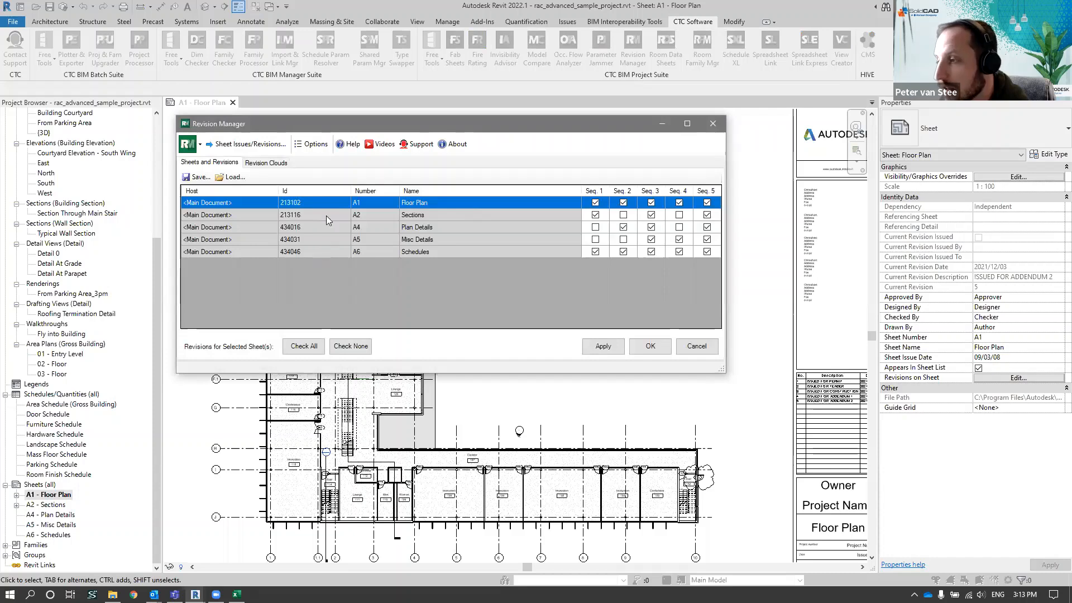
left_click(265, 163)
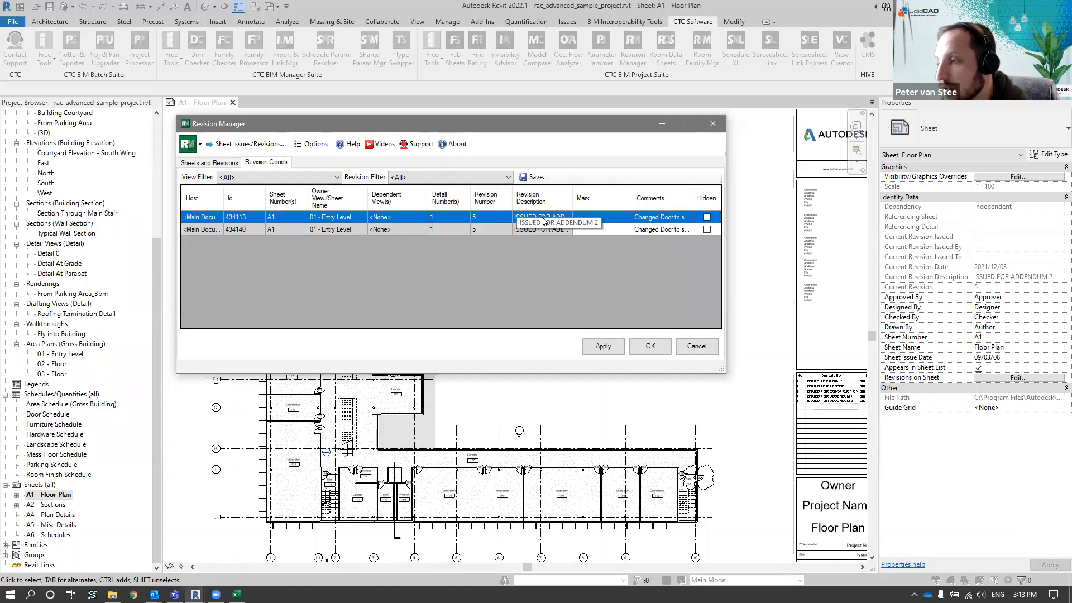
left_click(660, 217)
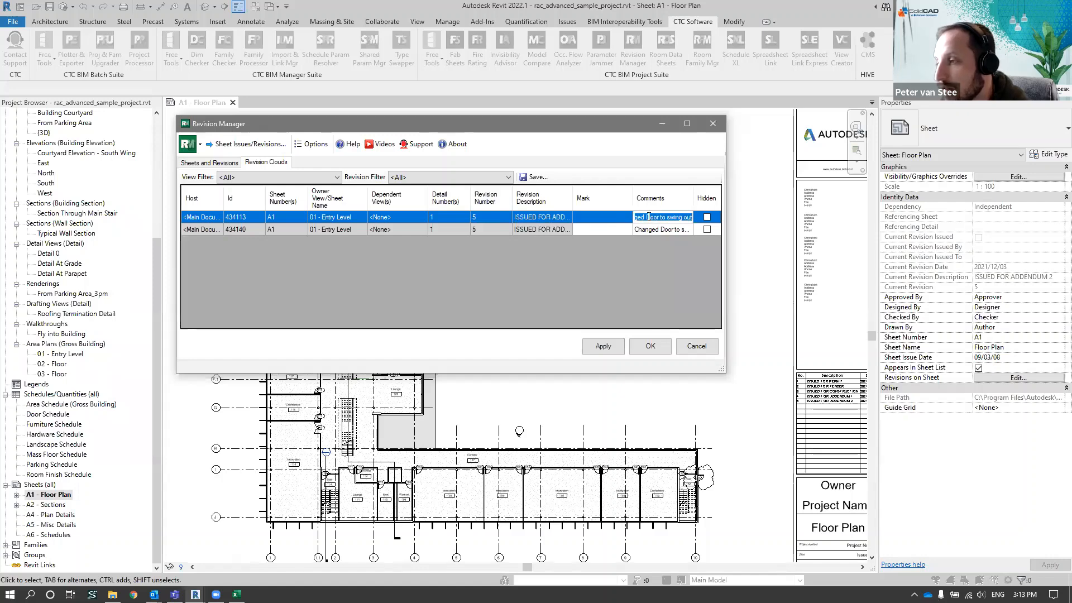
left_click_drag(646, 217, 697, 217)
left_click(671, 217)
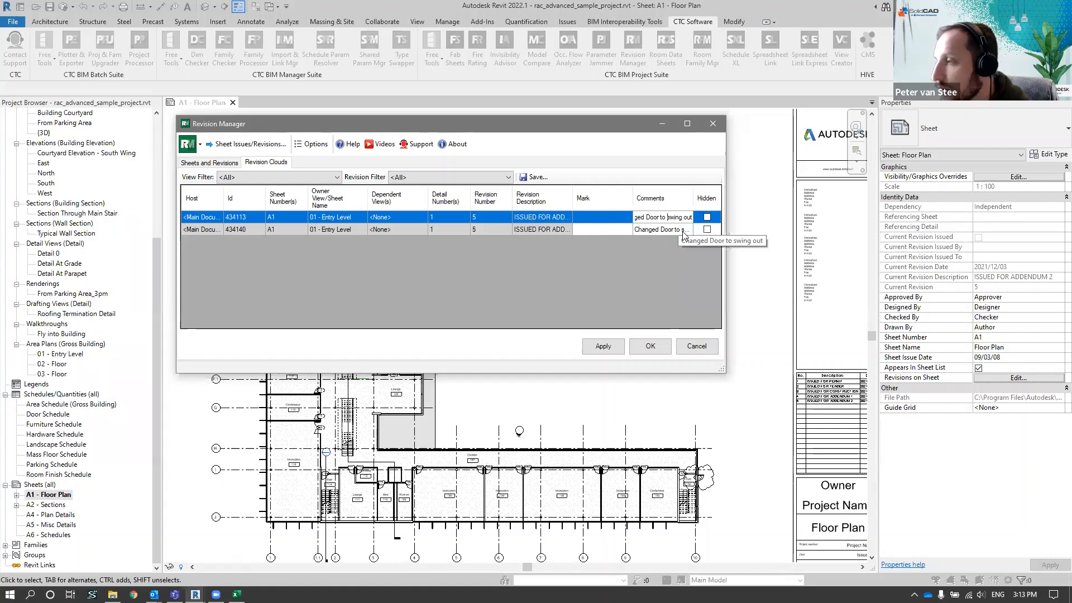
Hide both revision clouds on sheet A1 through Revision Manager, applying the change for each
left_click(706, 217)
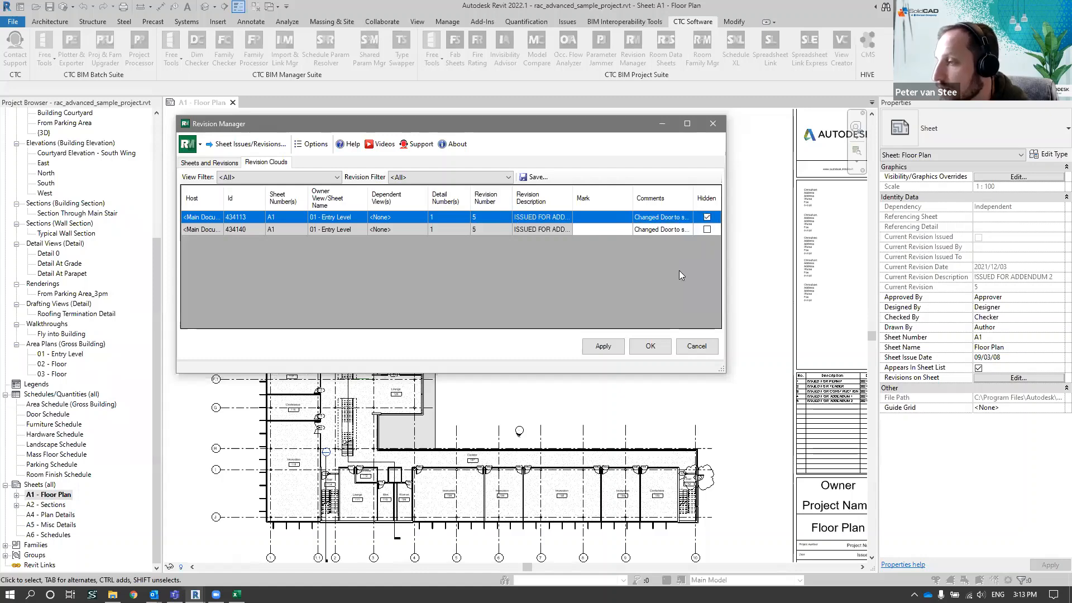
left_click(707, 230)
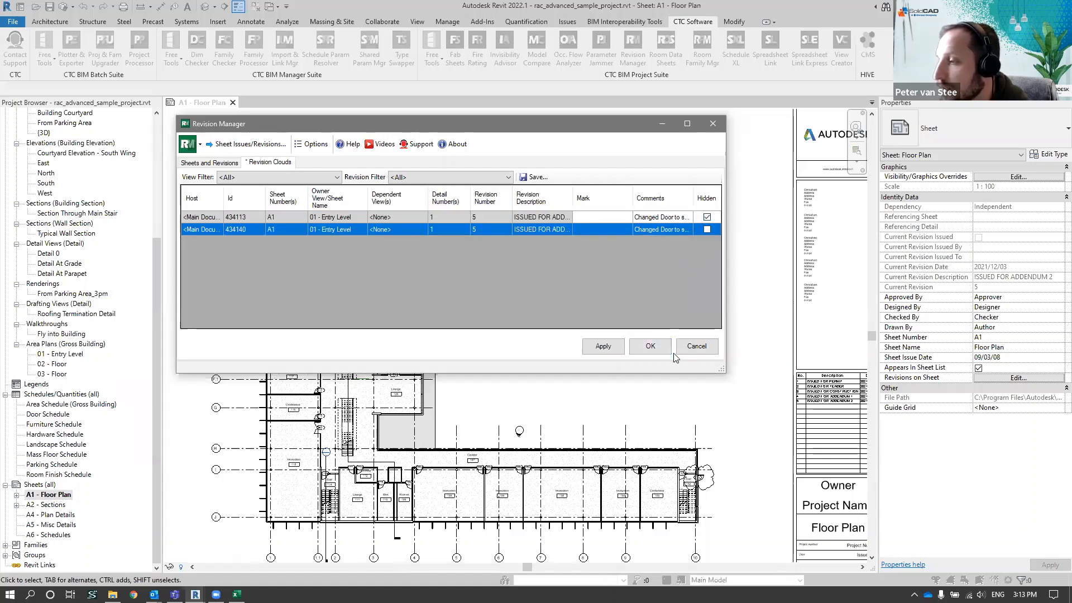
left_click(604, 346)
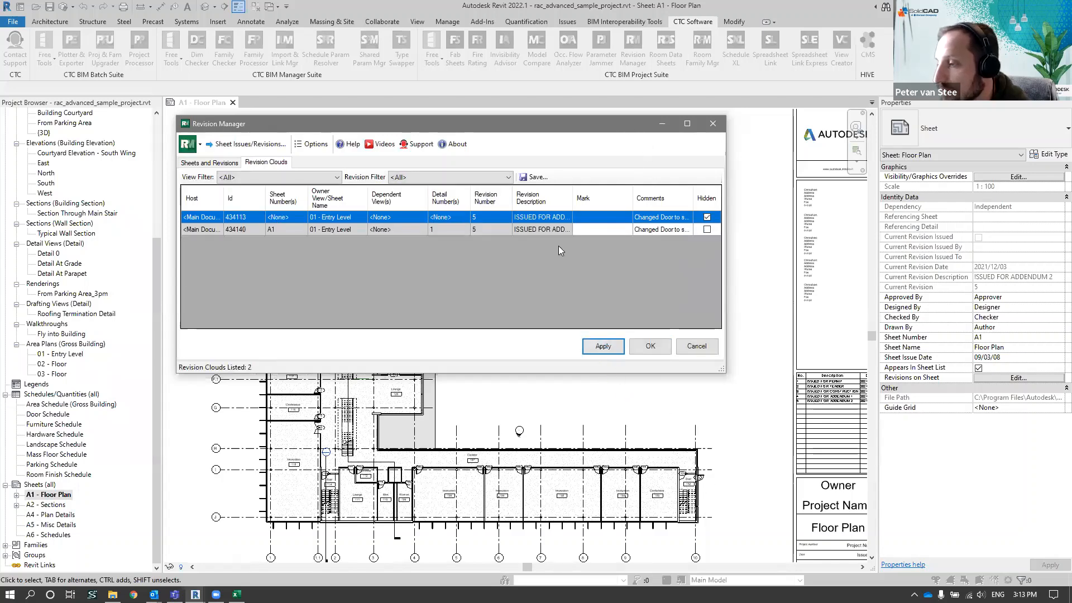
left_click_drag(610, 123, 558, 247)
key("ctrl")
key("ctrl")
key("ctrl")
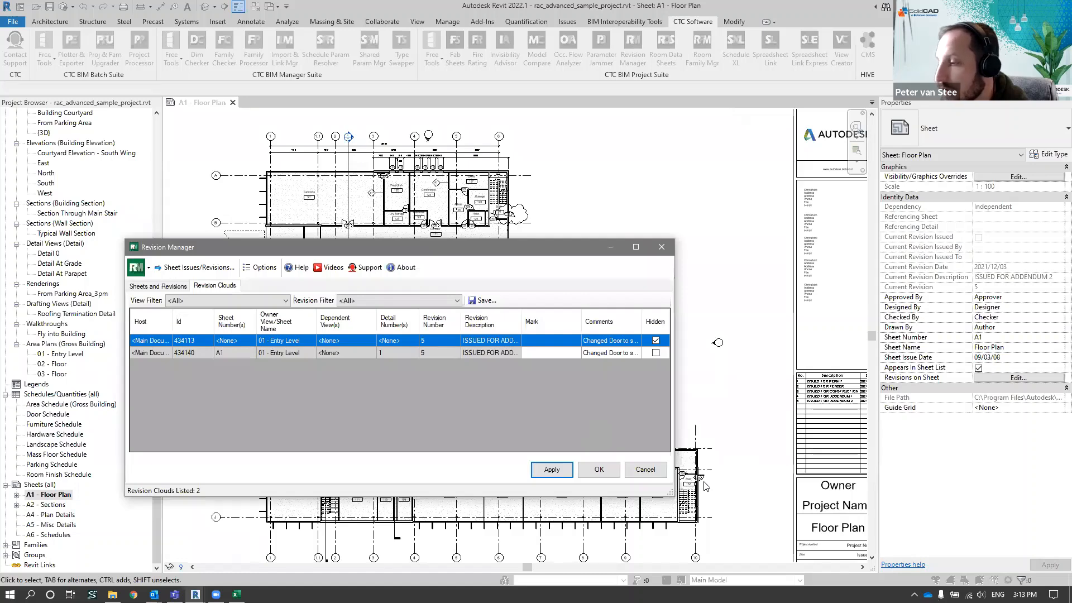
left_click(655, 353)
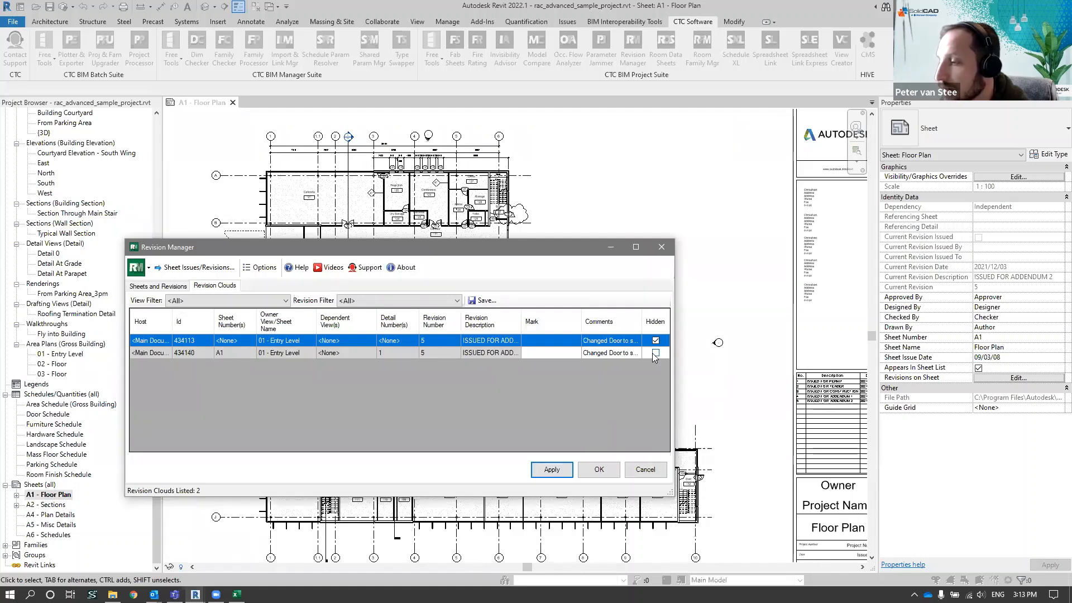
left_click(571, 470)
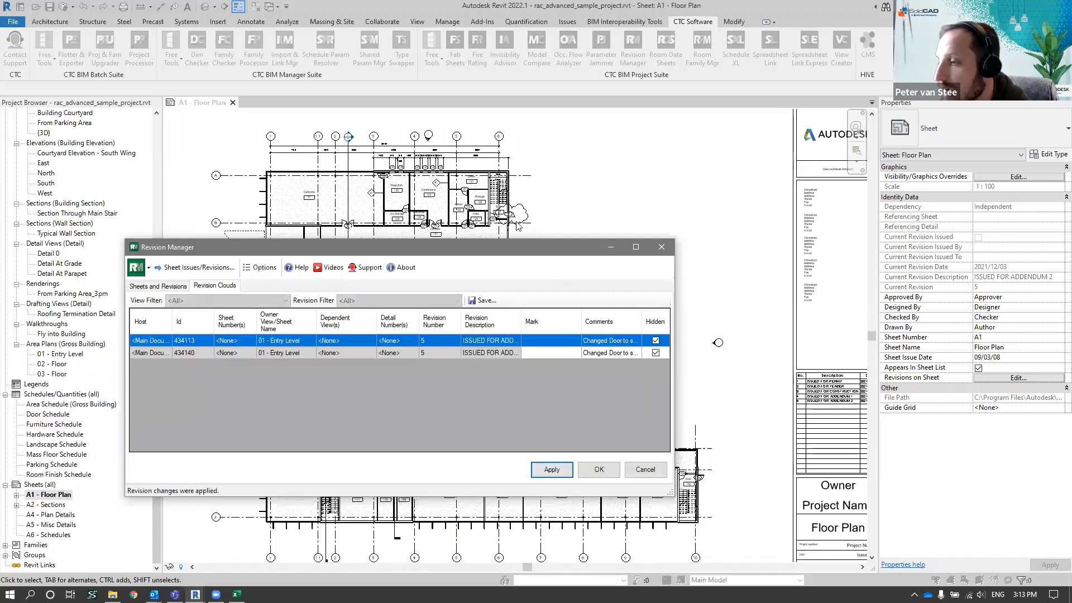
Unhide both revision clouds, apply the change and close Revision Manager
left_click(656, 340)
left_click(656, 353)
left_click(551, 470)
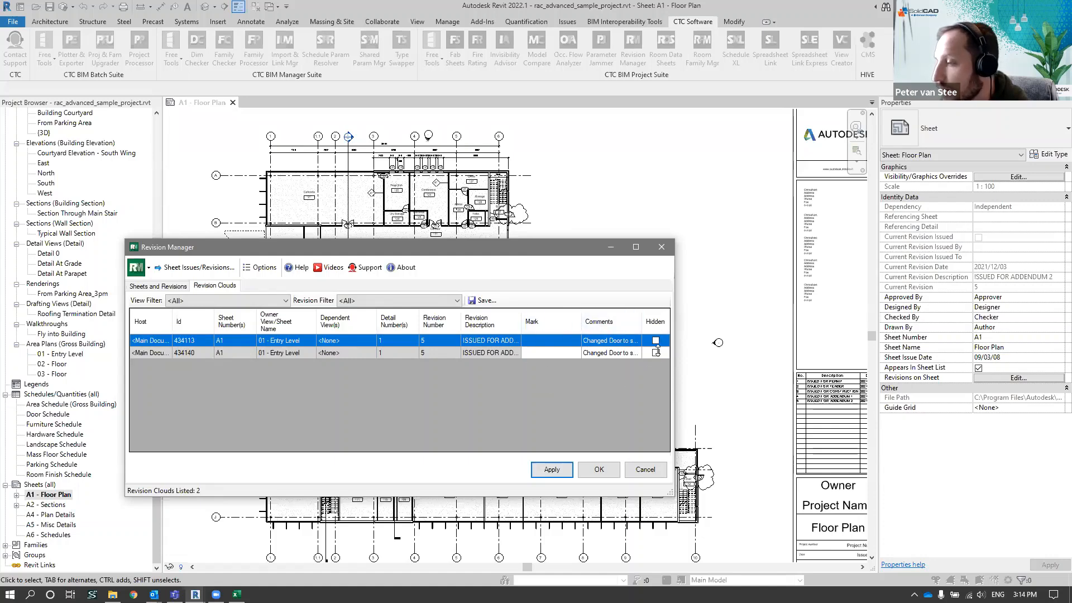
left_click(597, 470)
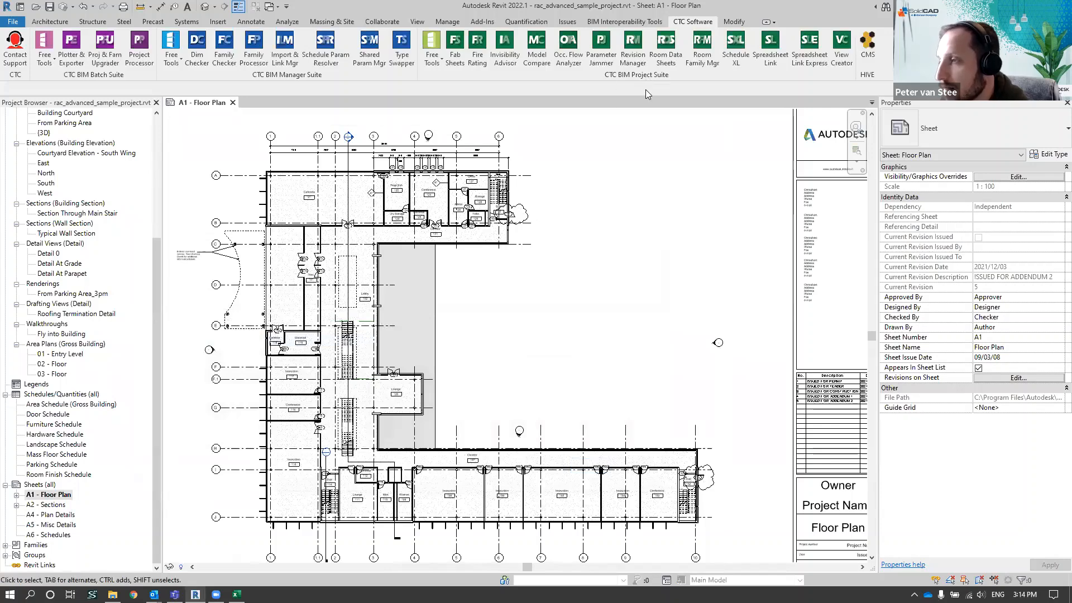
Reopen Revision Manager to review the clouds' revision numbers, and check the project's Sheet Issues/Revisions list
left_click(632, 48)
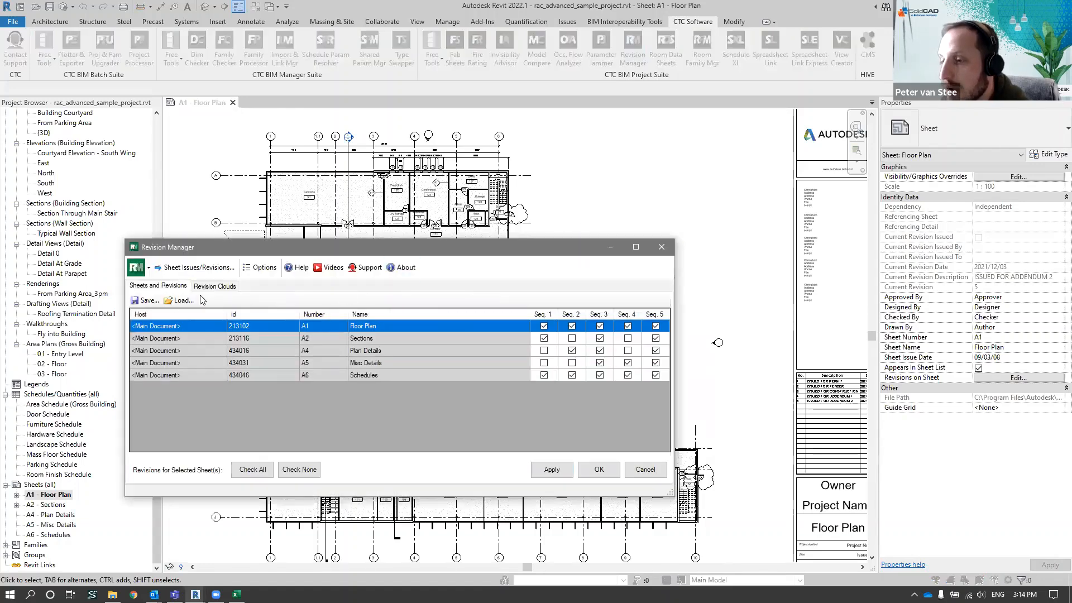
left_click(214, 285)
left_click_drag(414, 246, 439, 142)
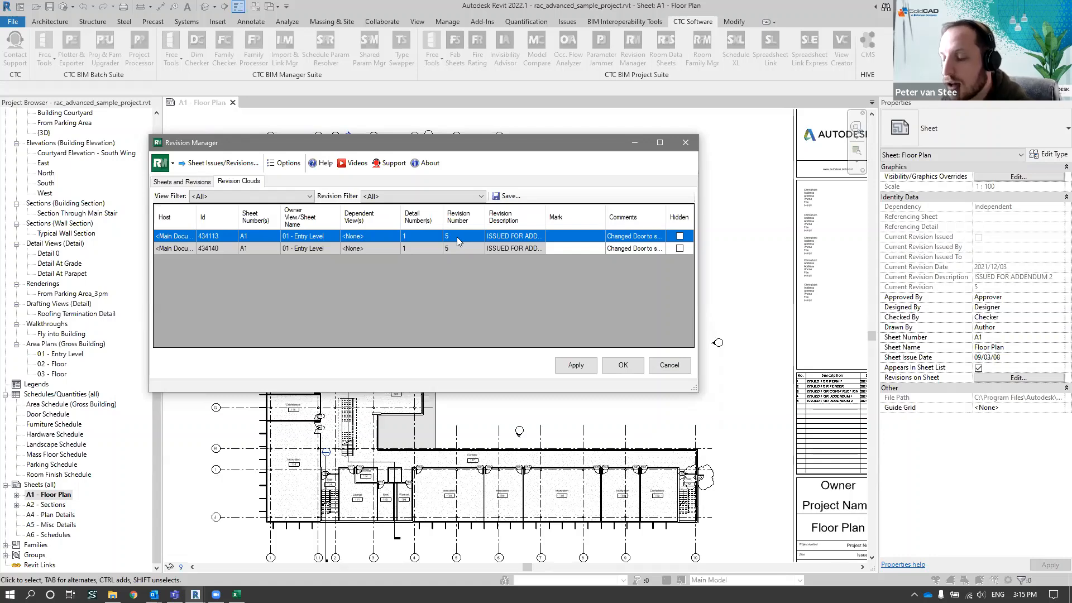
left_click(456, 236)
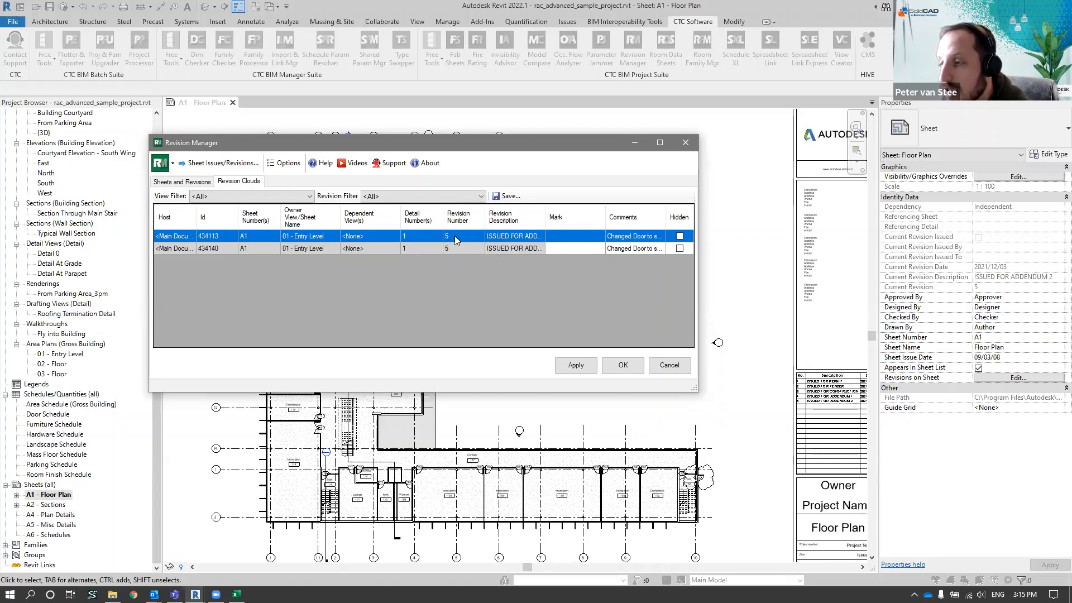
key("ctrl")
key("ctrl")
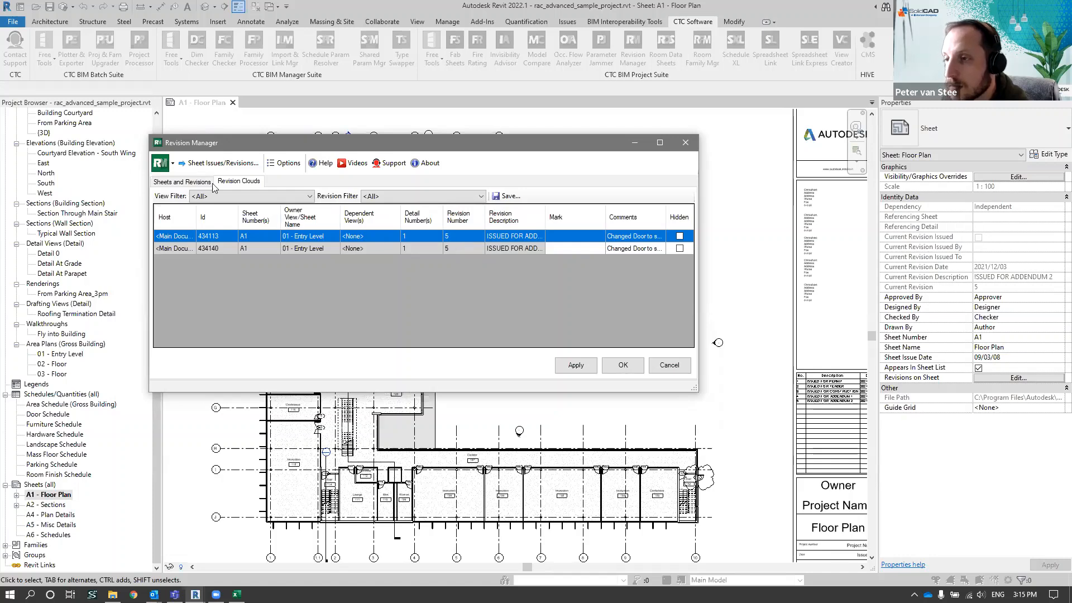
left_click(221, 163)
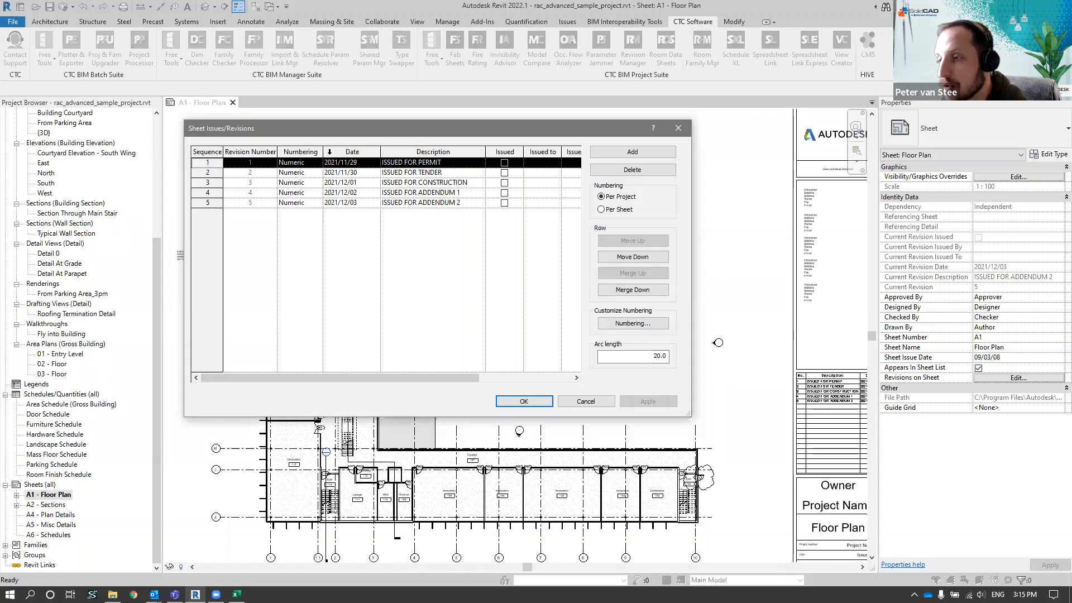
left_click(549, 405)
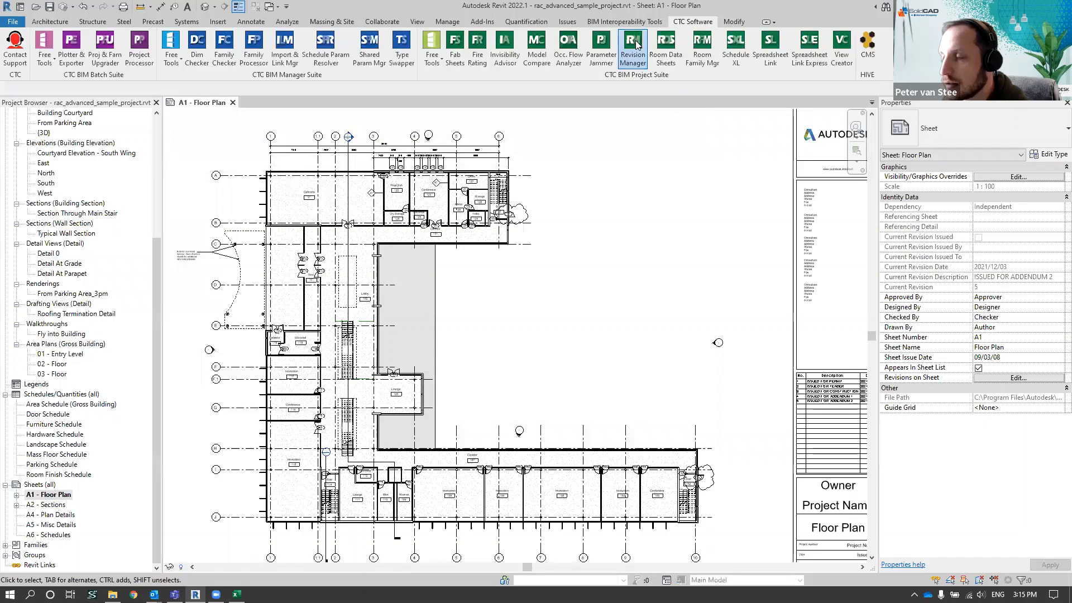
Reopen Revision Manager and compare the sheet revision matrix with the list of revision clouds
left_click(636, 45)
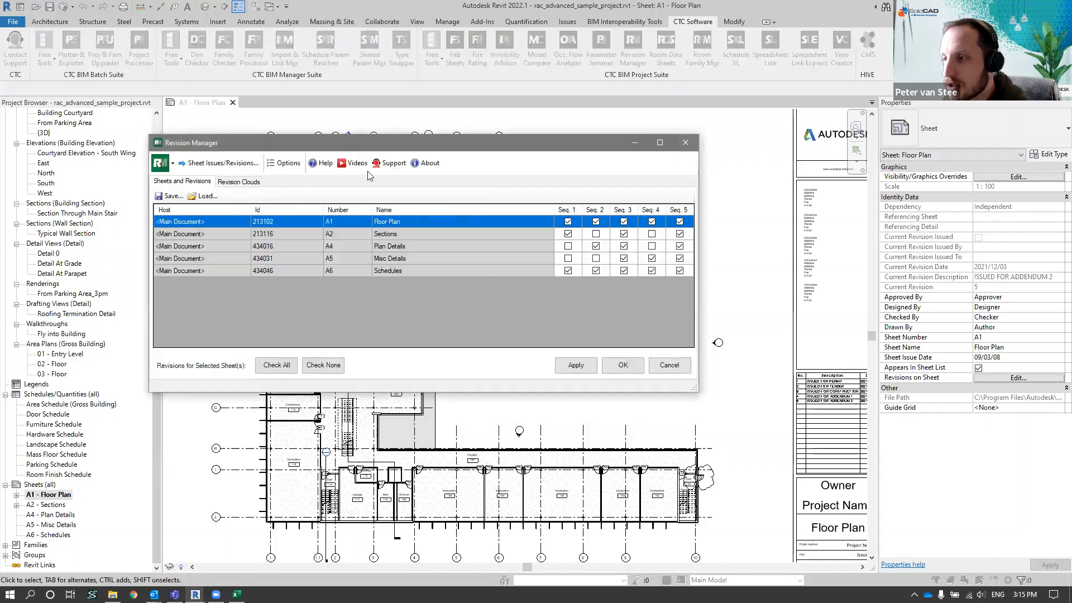
left_click(244, 183)
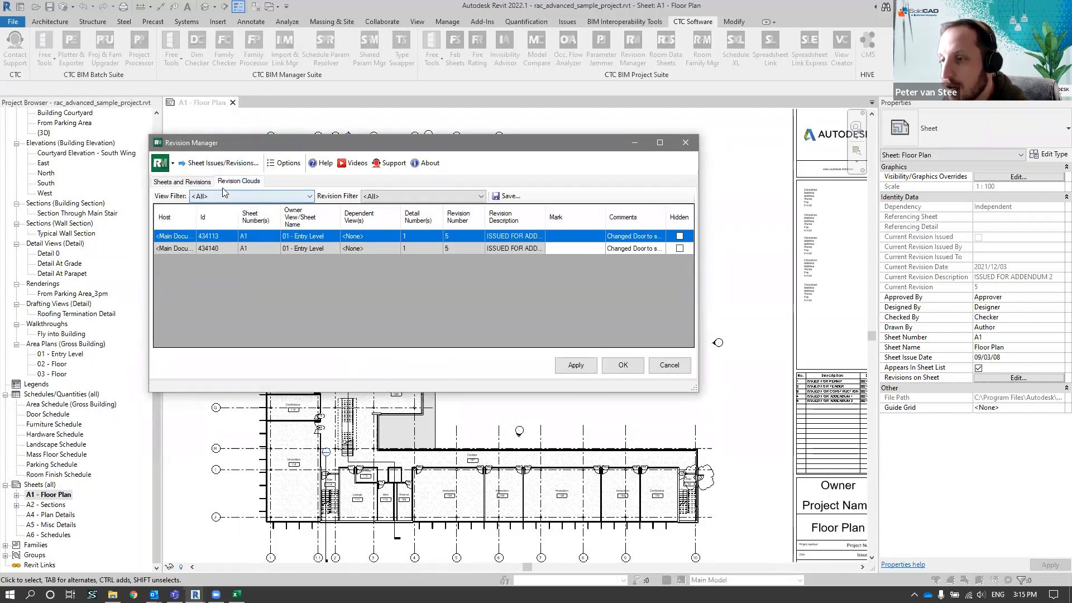
left_click(183, 181)
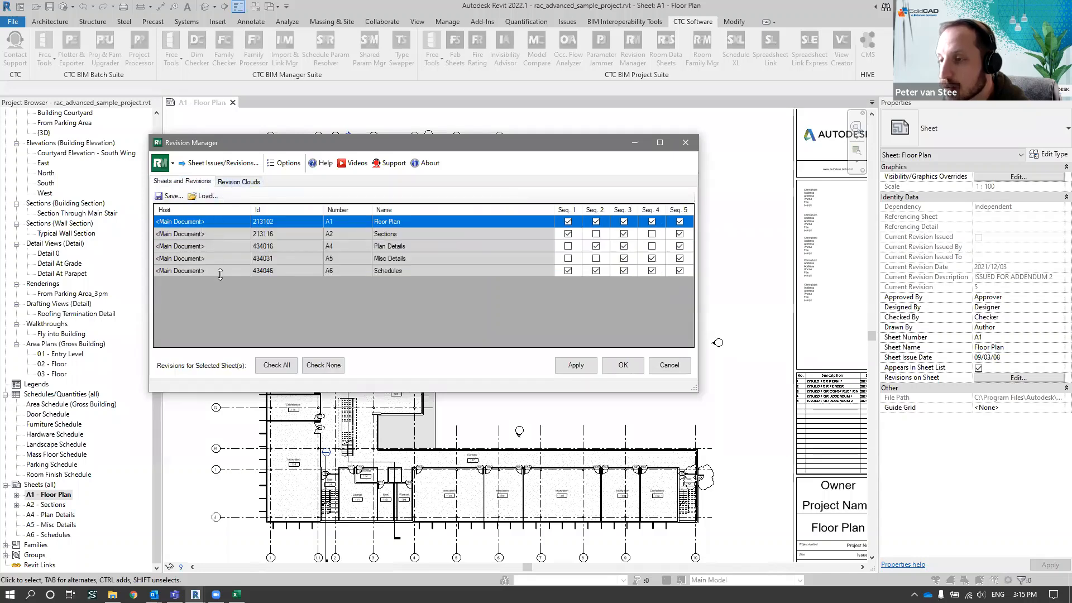
left_click(244, 183)
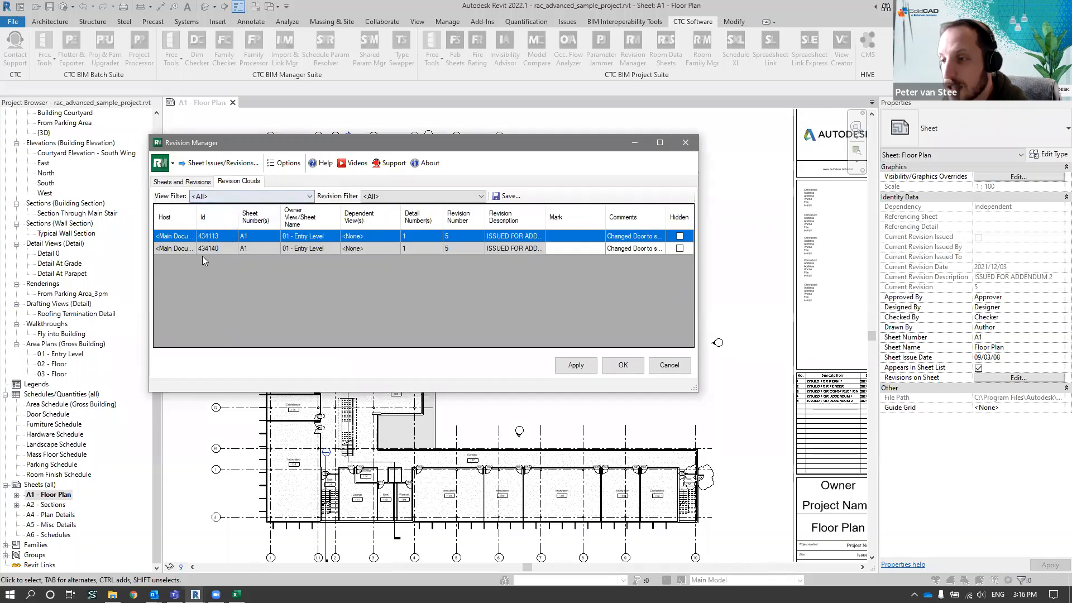
Filter the revision clouds by sheet A1, sheet A2, On Sheets and Not on Sheets, and restore the view filter to All
left_click(308, 197)
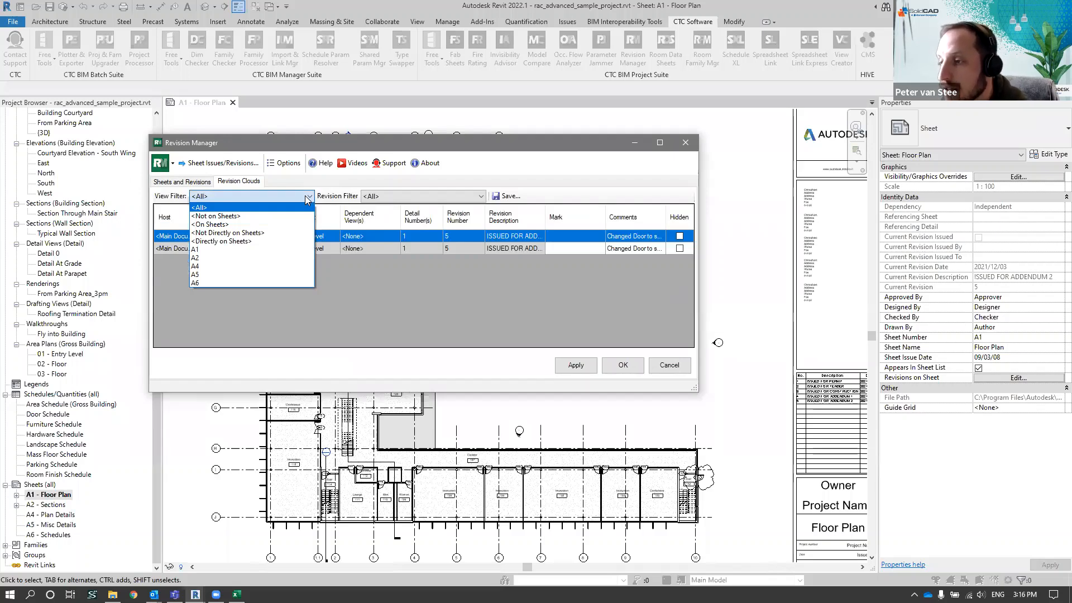
left_click(223, 249)
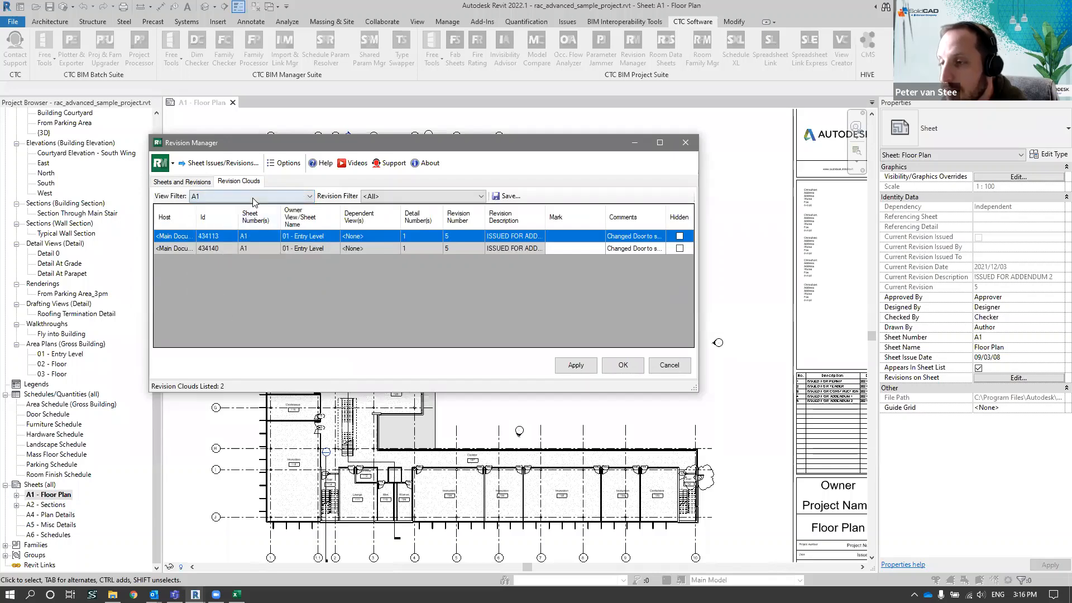
left_click(213, 196)
left_click(210, 258)
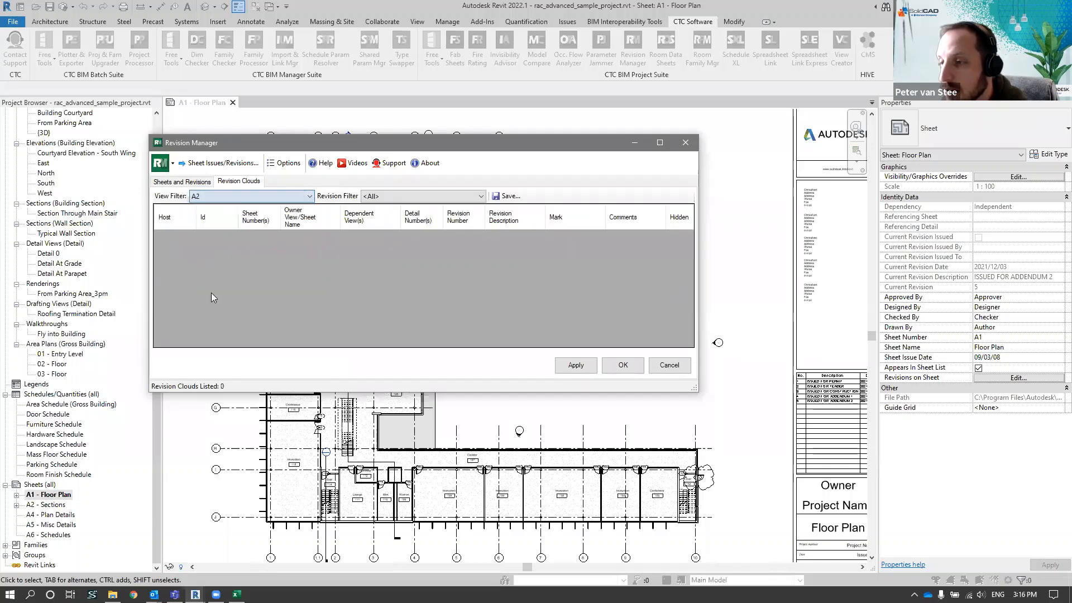
left_click(208, 198)
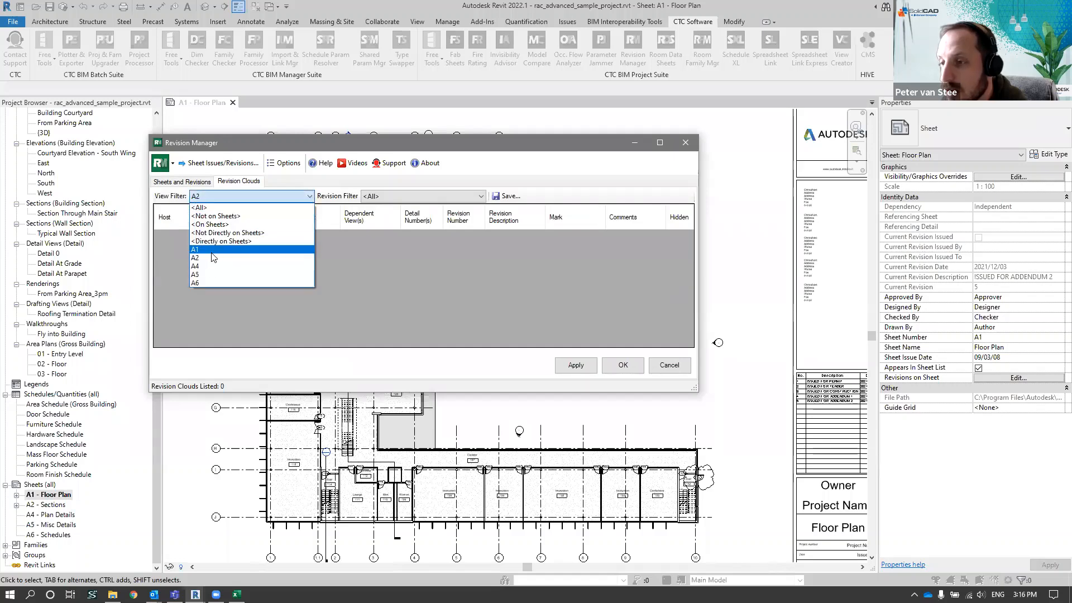
left_click(262, 224)
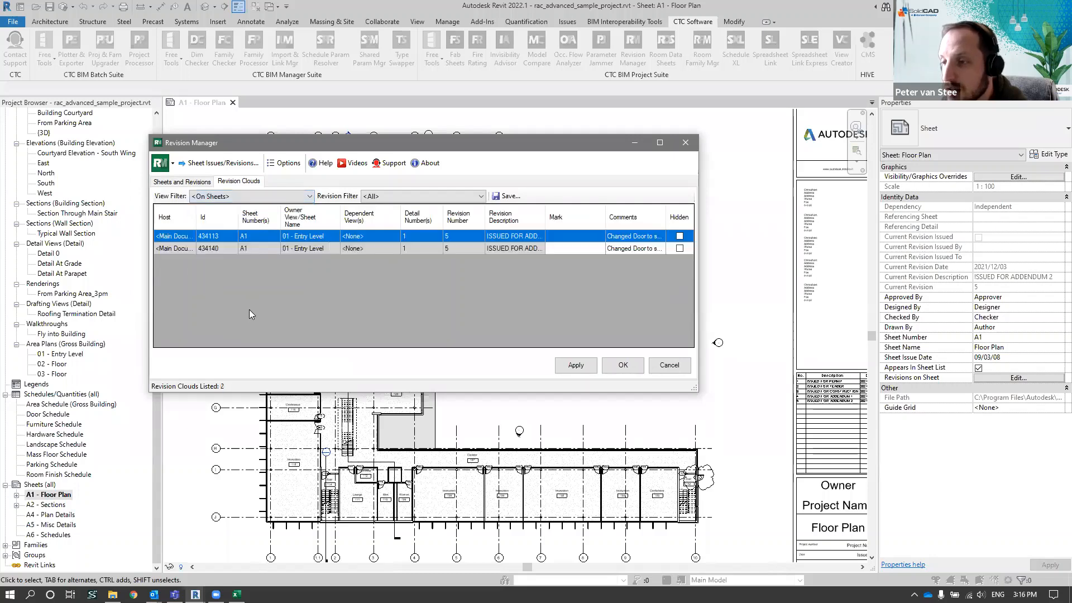
left_click(257, 196)
left_click(251, 216)
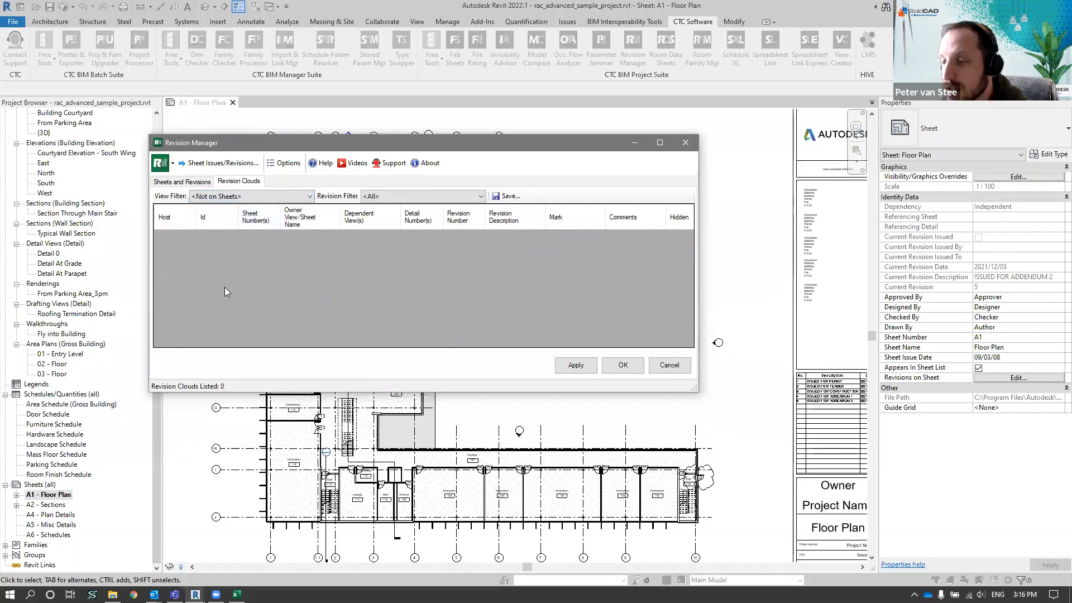
left_click(251, 196)
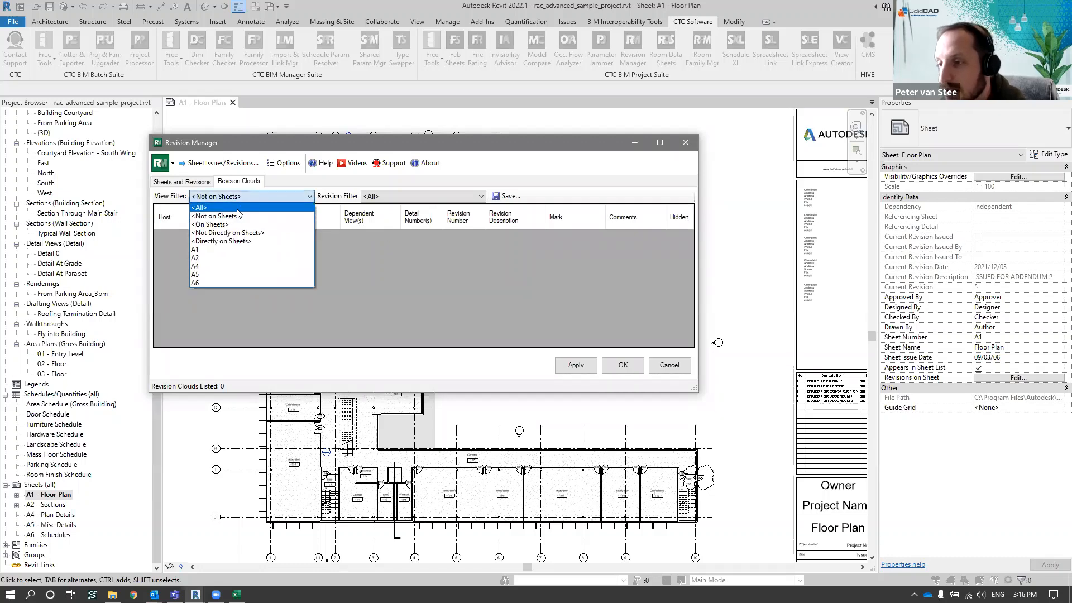
left_click(252, 207)
Filter the revision clouds by 5 - ISSUED FOR ADDENDUM 2 and 3 - ISSUED FOR CONSTRUCTION, and restore the revision filter to All
left_click(391, 196)
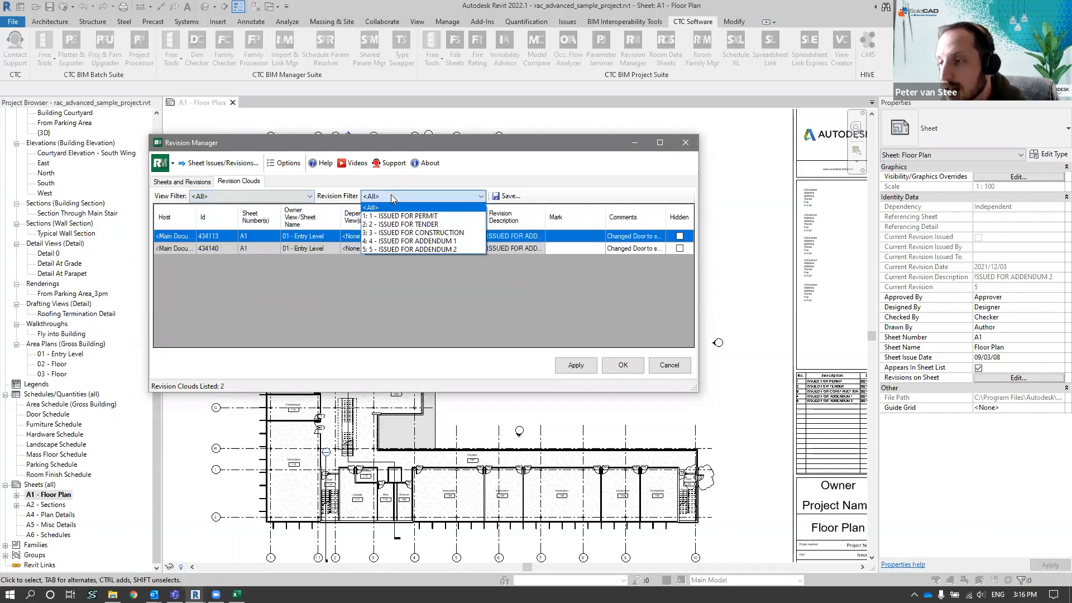
left_click(456, 249)
left_click(461, 197)
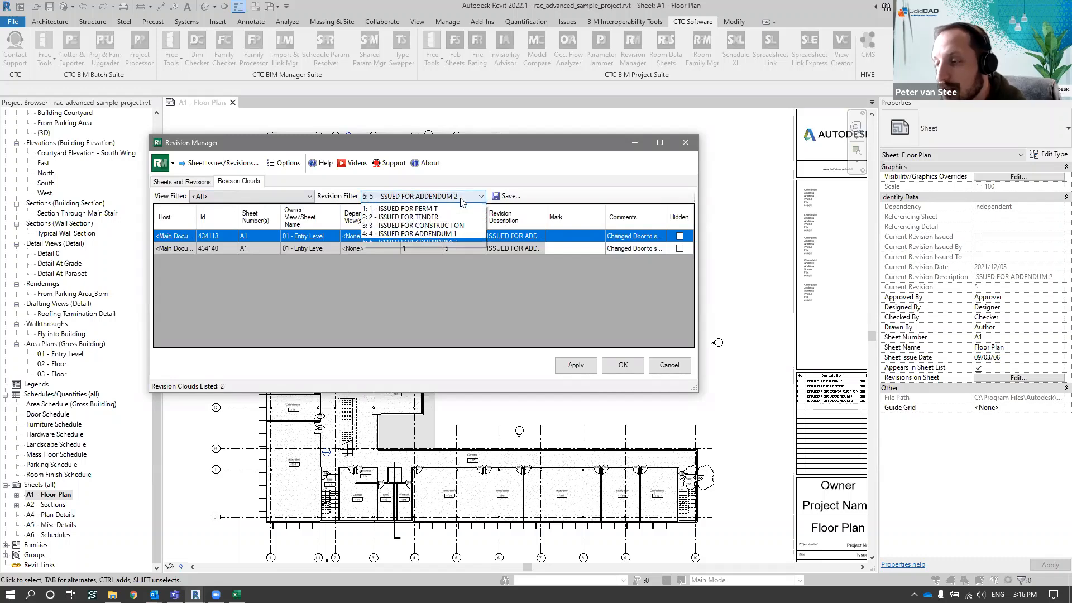
left_click(437, 233)
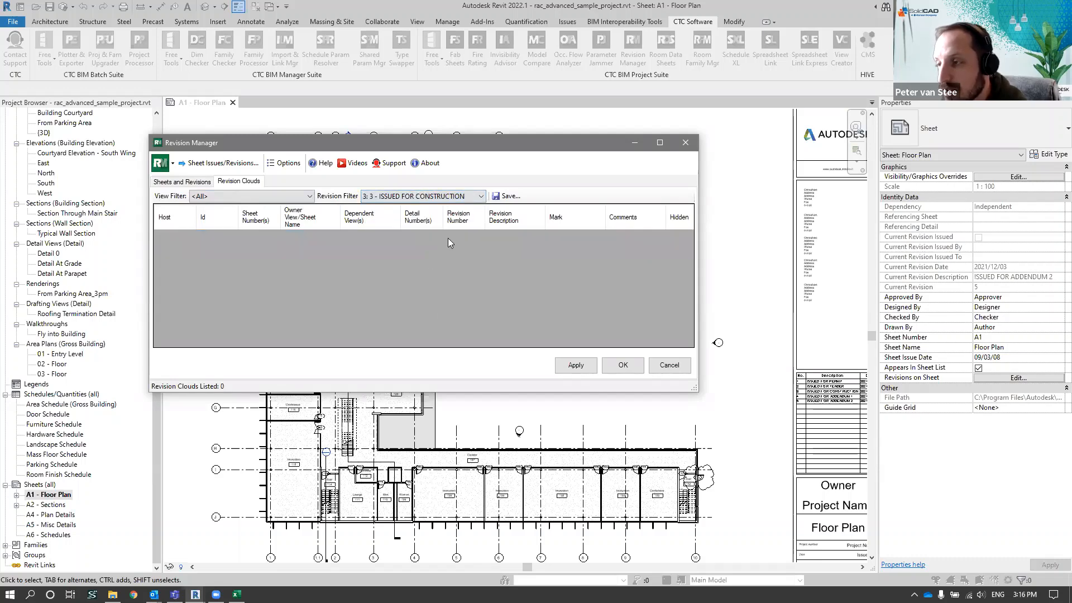
left_click(461, 197)
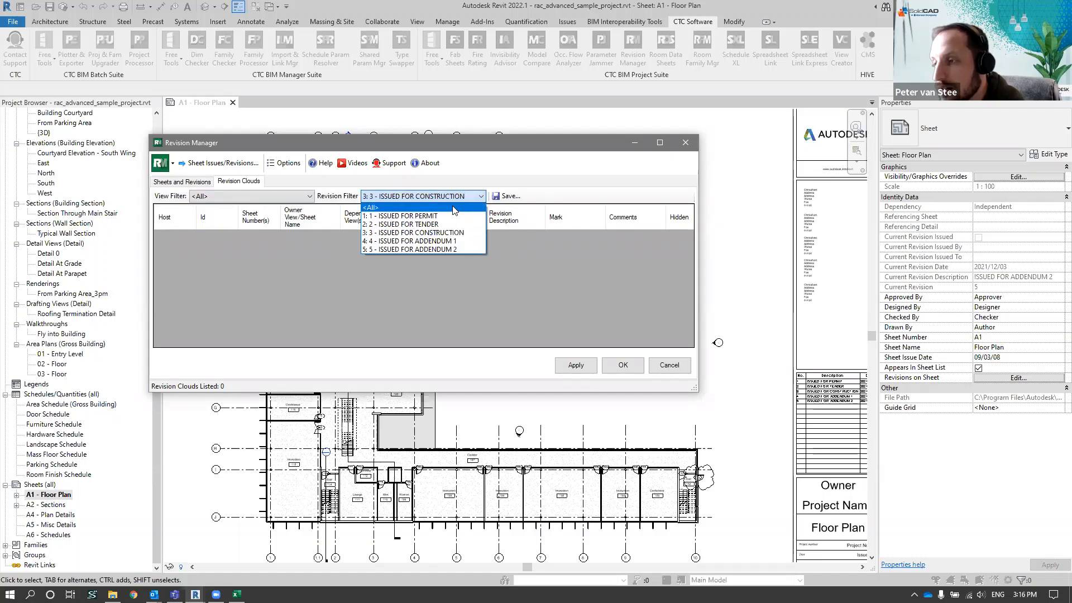
left_click(371, 207)
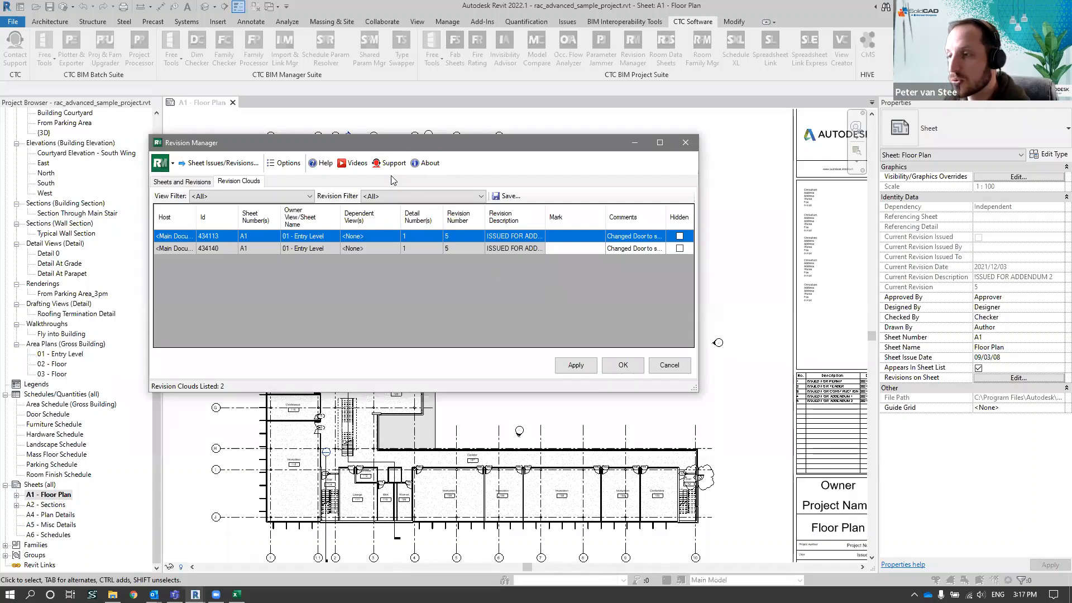
Check Revision Manager's help and its product information with the installed suite version, and close the About window
left_click(320, 164)
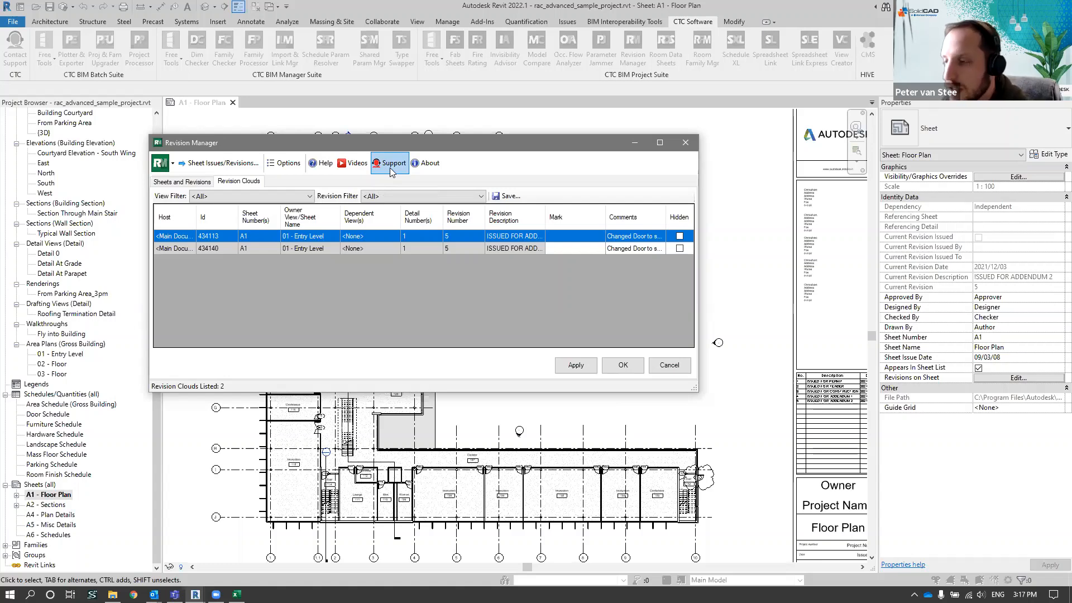
left_click(429, 168)
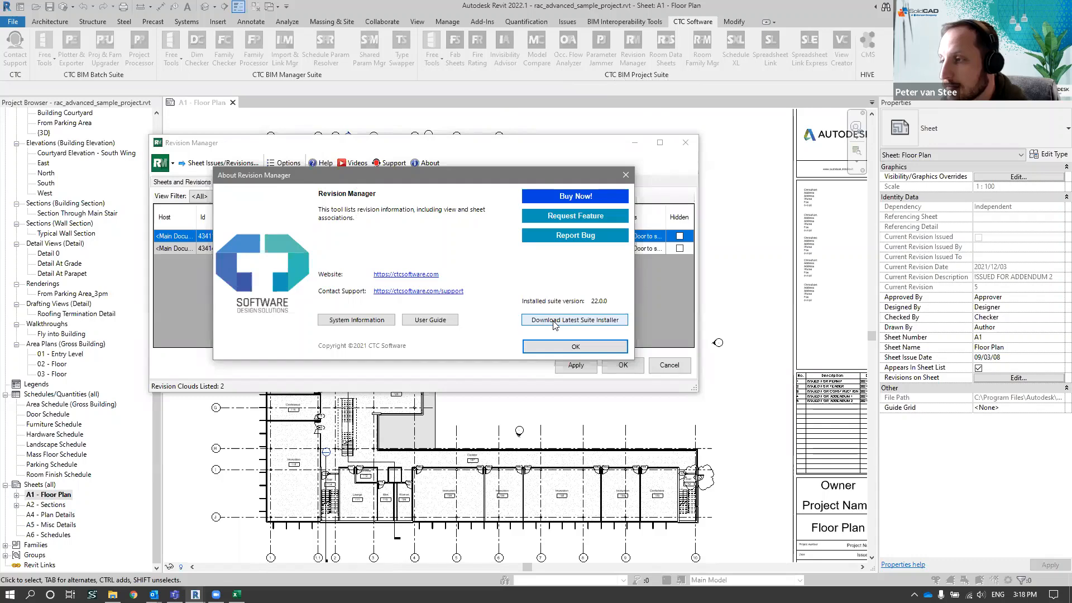
left_click(574, 347)
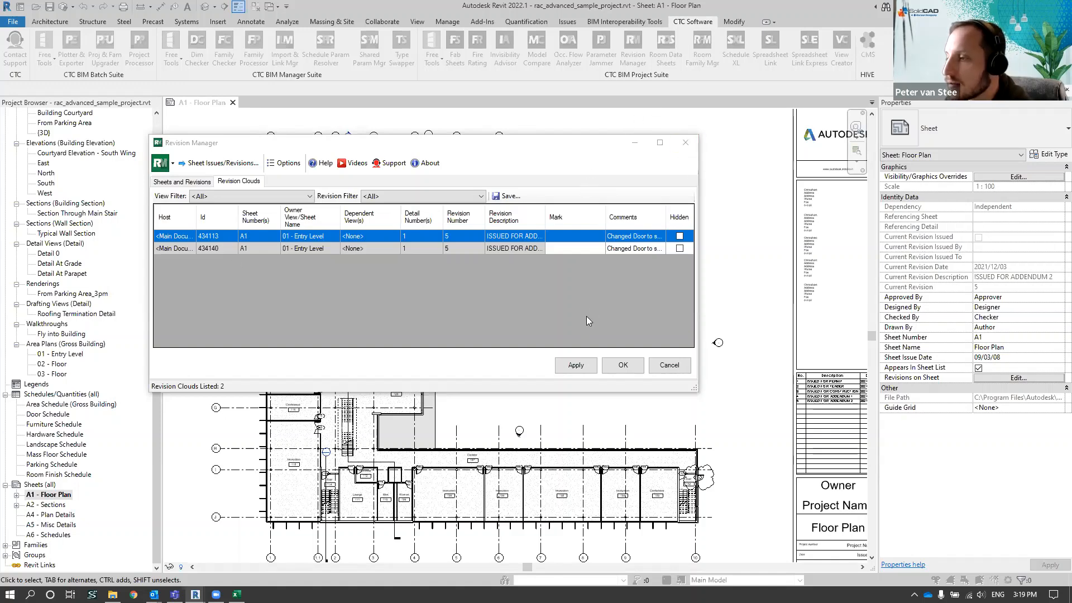
Accept and close Revision Manager, leaving nothing selected on the A1 - Floor Plan sheet
left_click(623, 364)
left_click(715, 115)
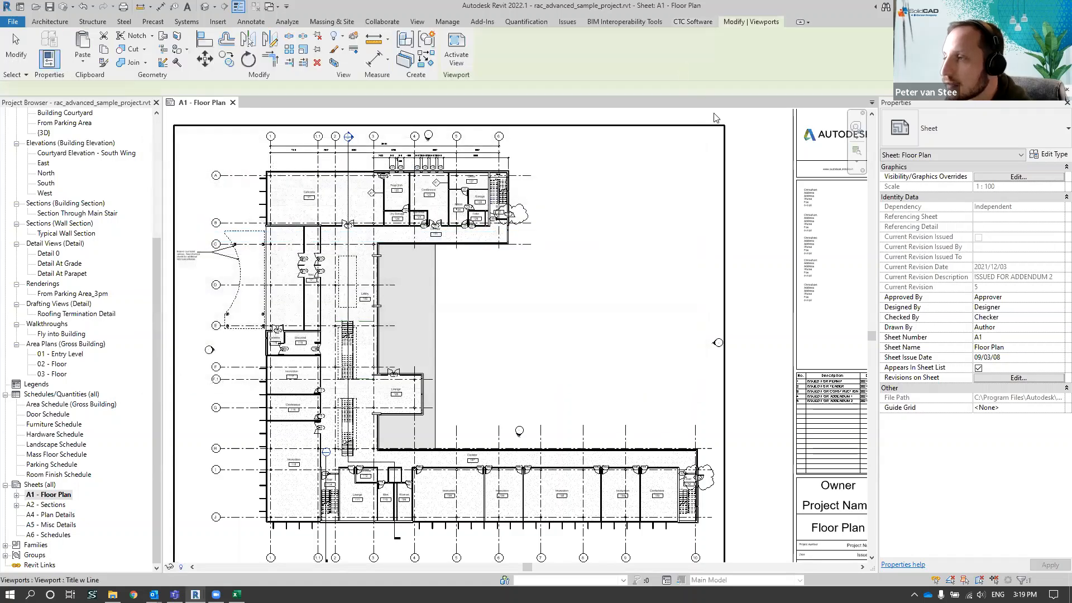
left_click(716, 115)
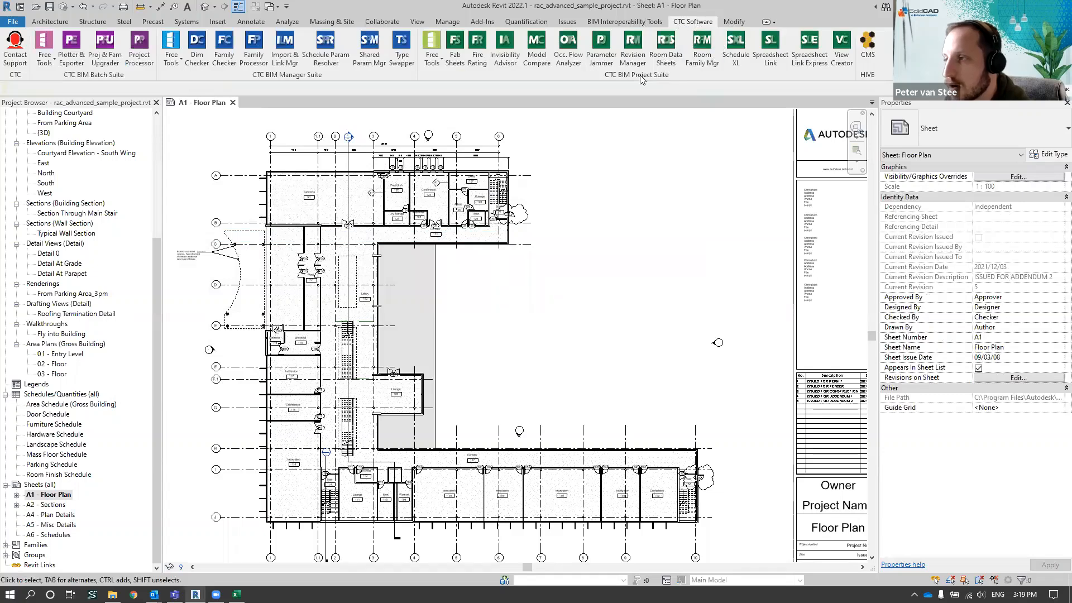
Float the CTC BIM Project Suite tools over the sheet to review them and the Free Tools, and return them to the ribbon
left_click_drag(640, 75, 533, 237)
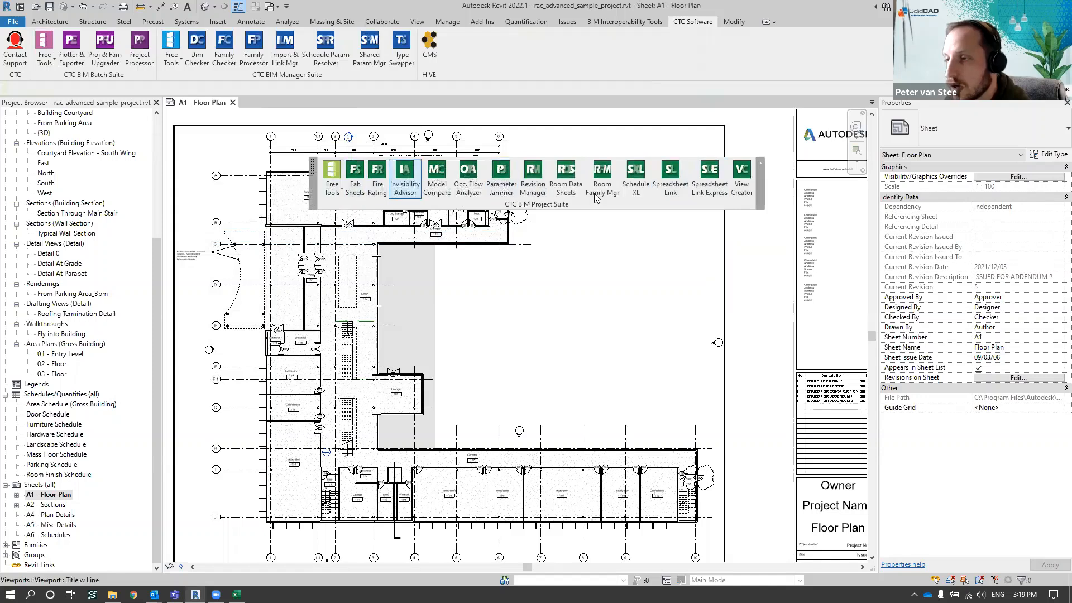
left_click_drag(557, 211, 558, 212)
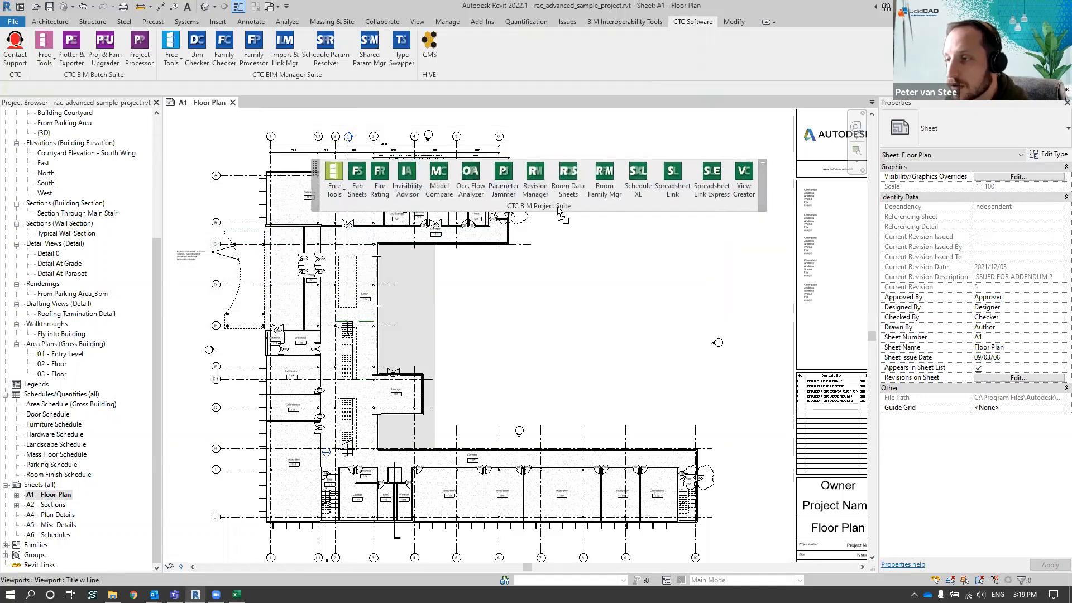
left_click(534, 195)
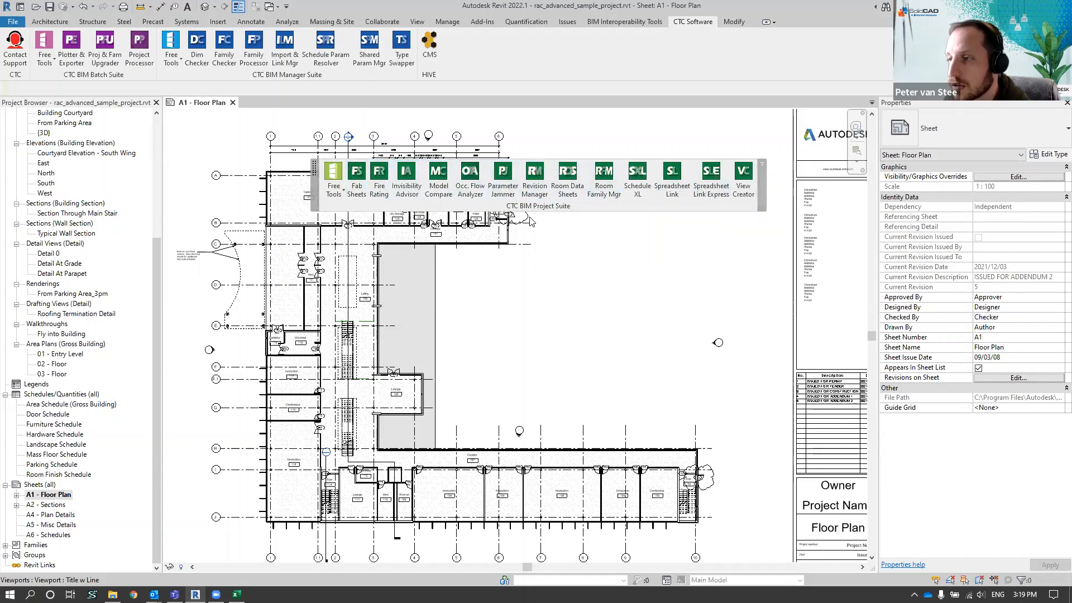
left_click(334, 181)
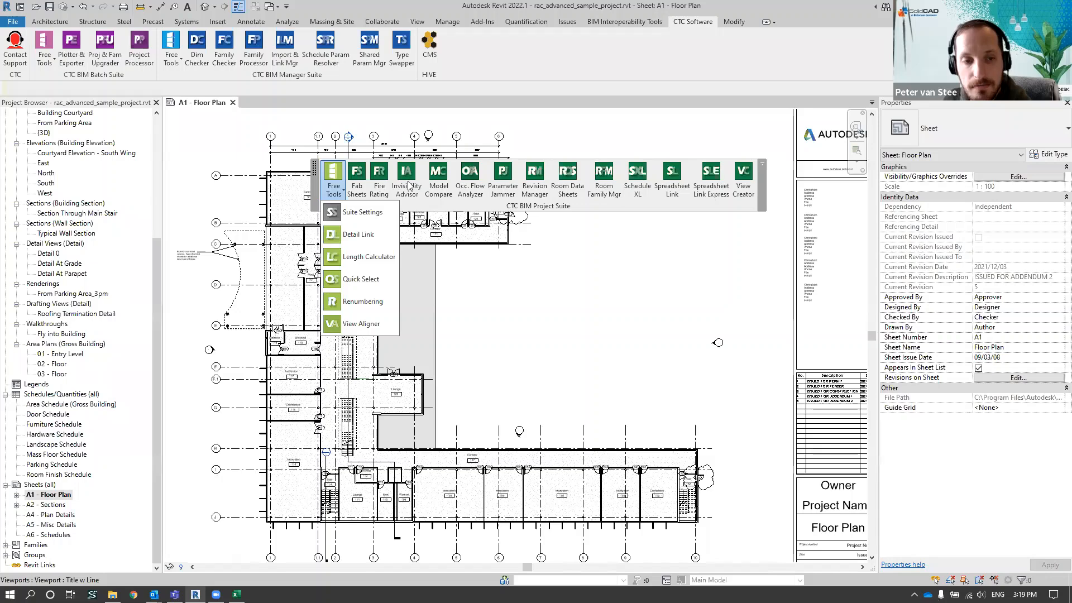
left_click(318, 194)
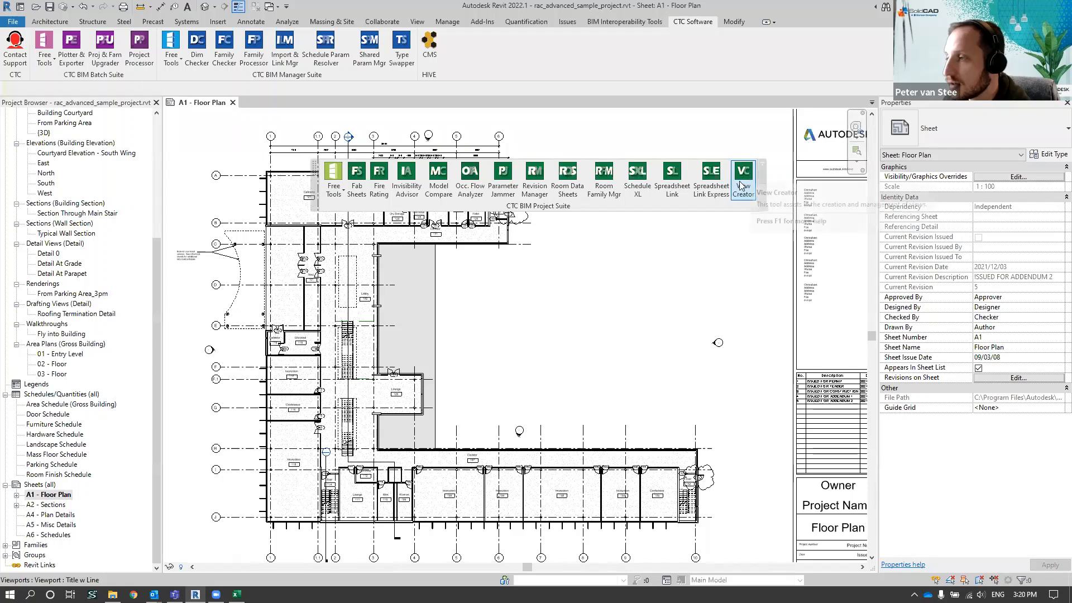
left_click(763, 163)
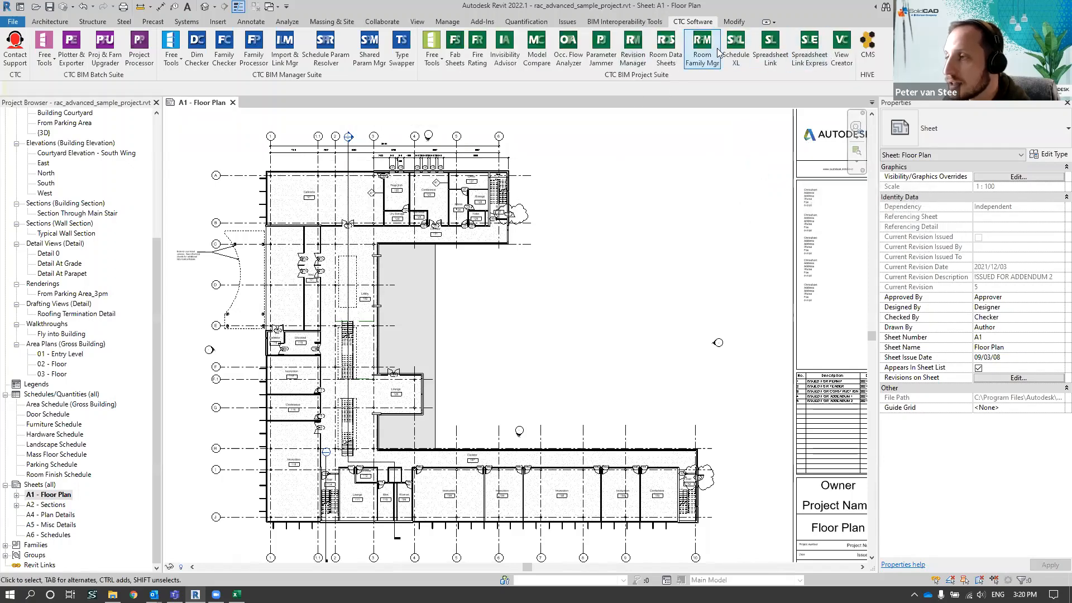